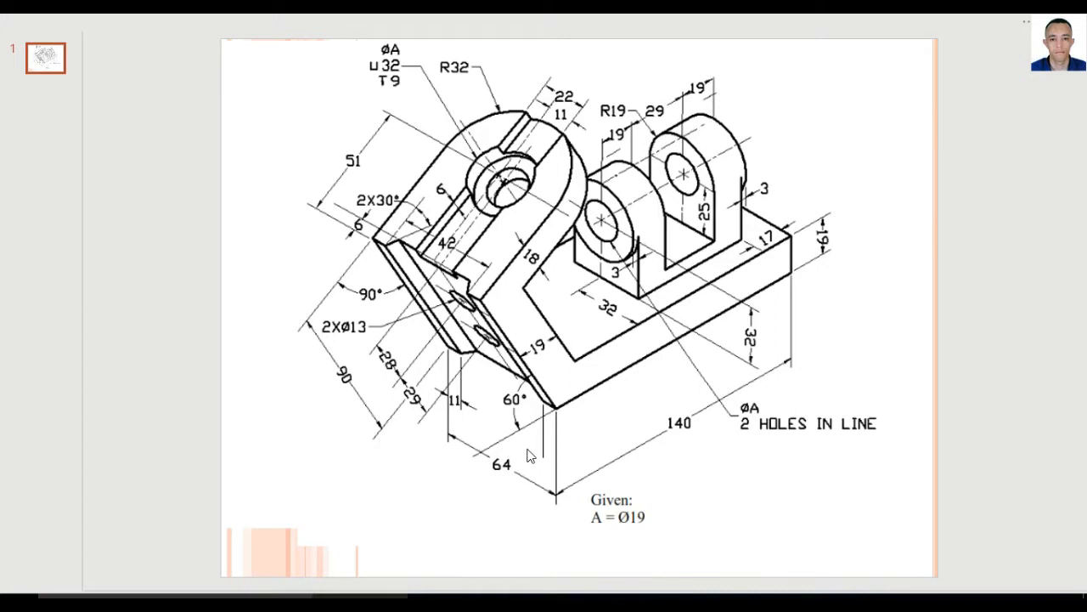
Switch to the SolidWorks window in the virtual machine and create a new part document
mouse_move(527, 596)
left_click(618, 535)
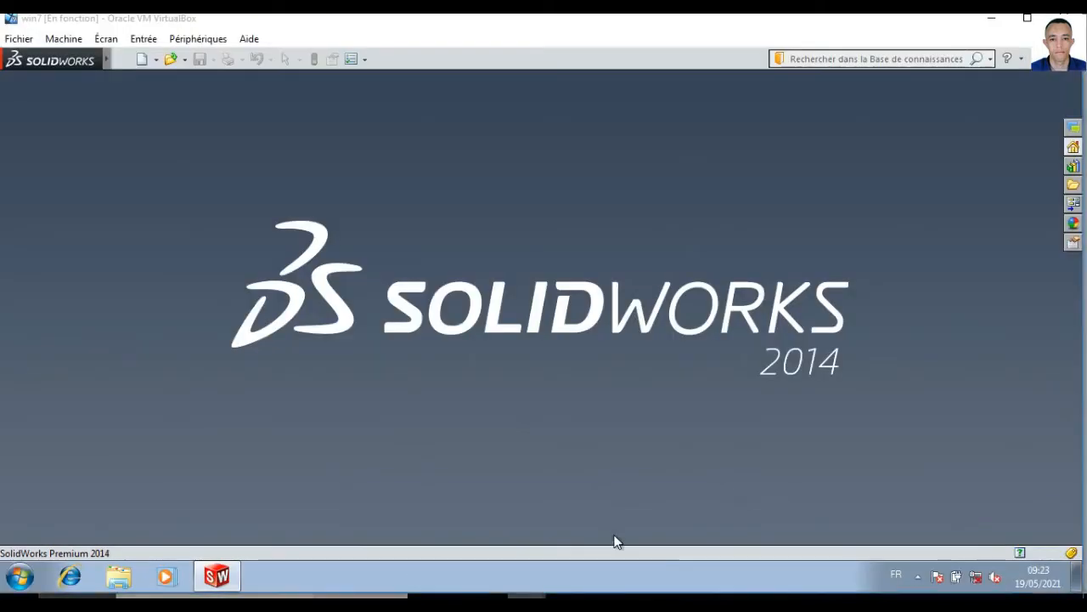
left_click(142, 59)
double_click(339, 270)
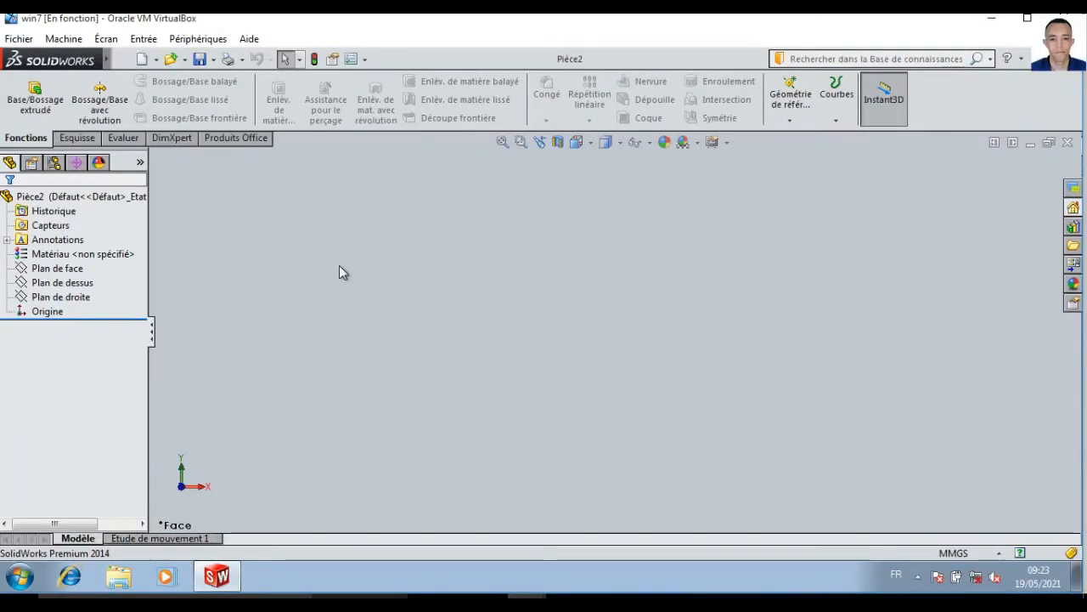
Check the reference drawing, return to SolidWorks and start a sketch on the right plane (Plan de droite)
left_click(604, 600)
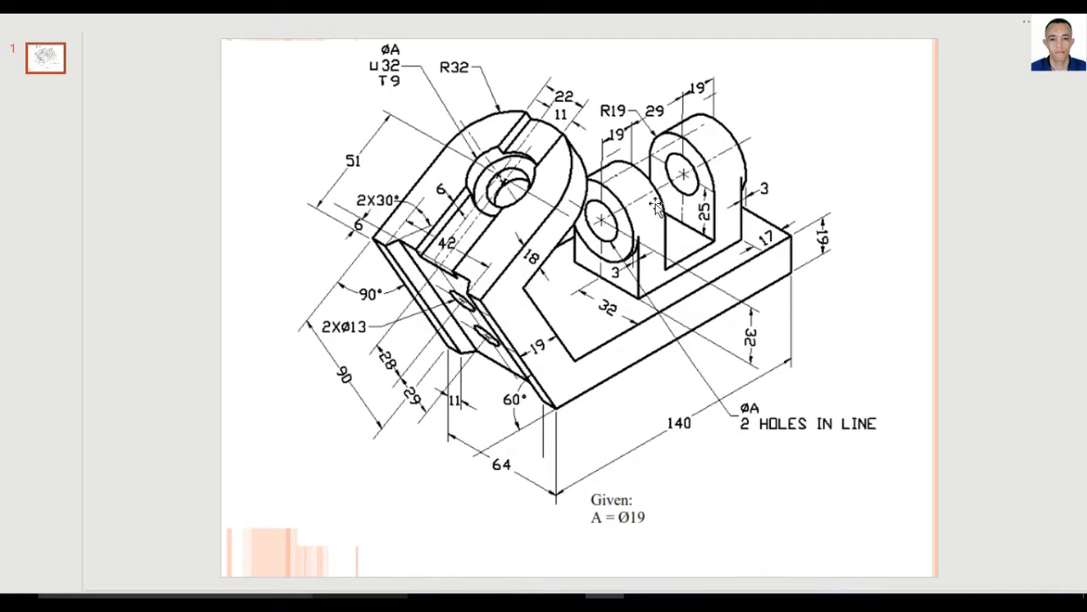
mouse_move(527, 594)
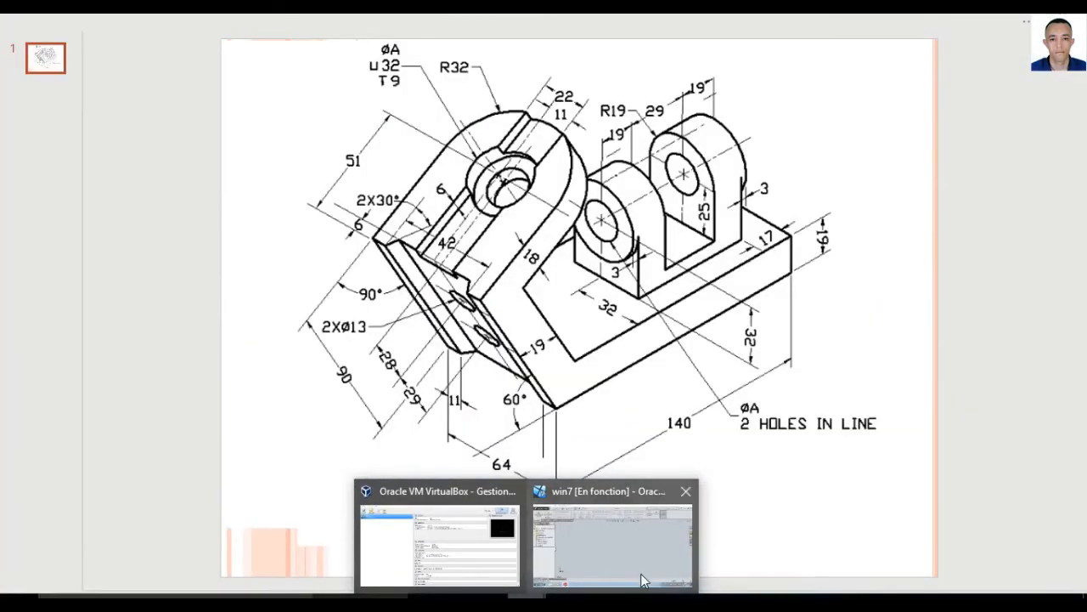
left_click(611, 535)
left_click(85, 284)
left_click(85, 297)
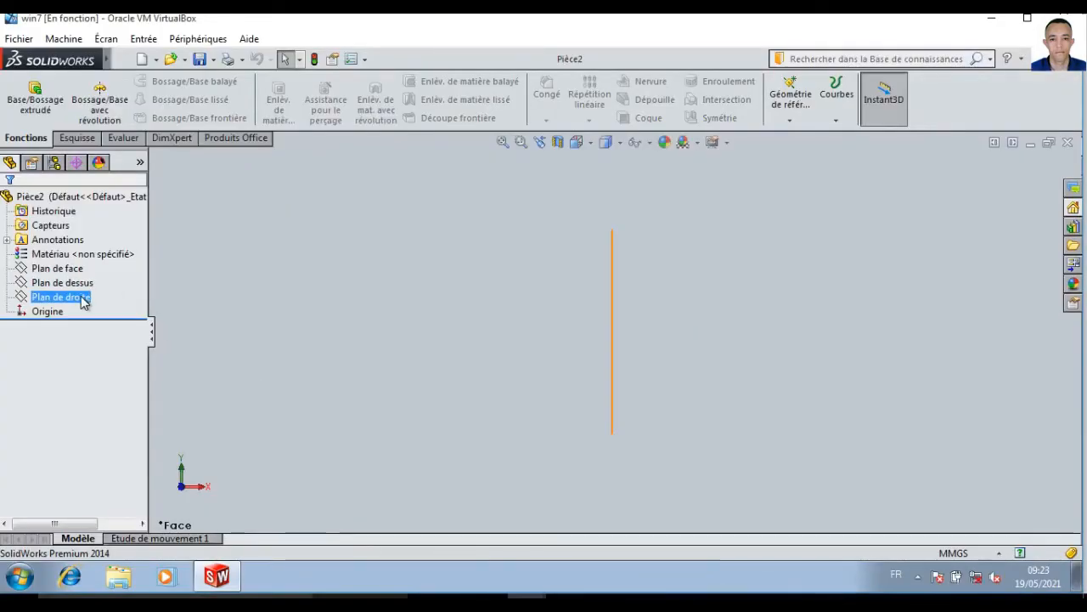
left_click(77, 138)
left_click(34, 93)
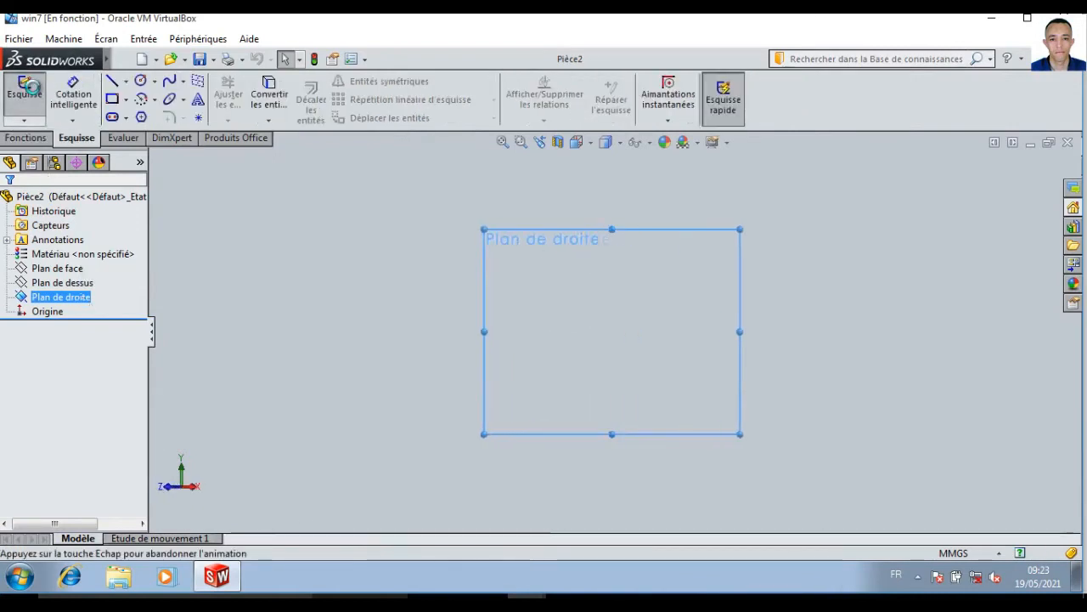
Sketch a horizontal line about 77 mm long ending at the origin, and from there a line sloping up on the opposite side
left_click(117, 83)
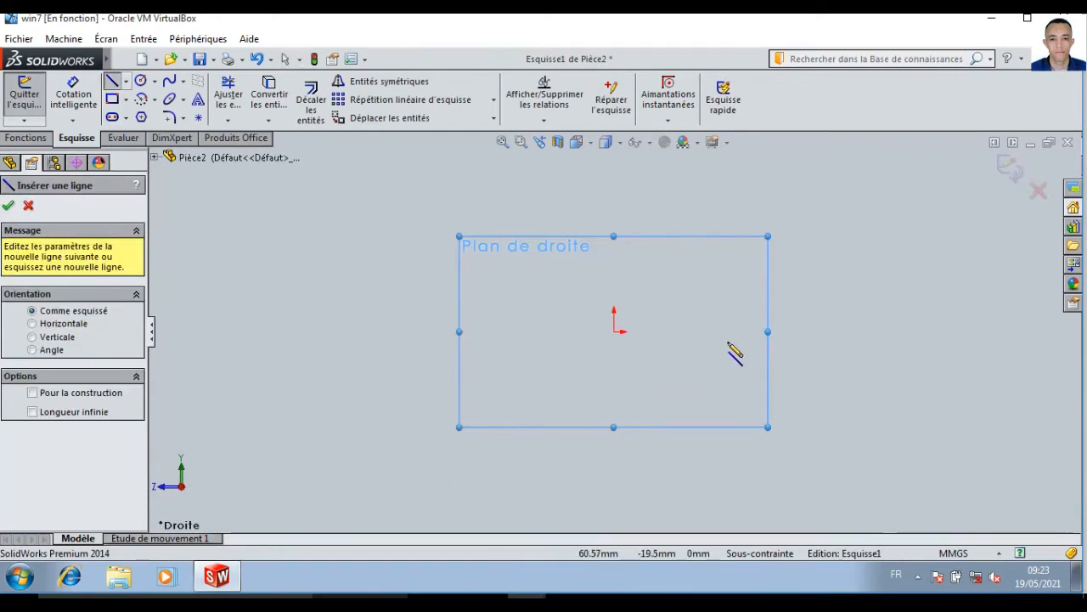
left_click(747, 331)
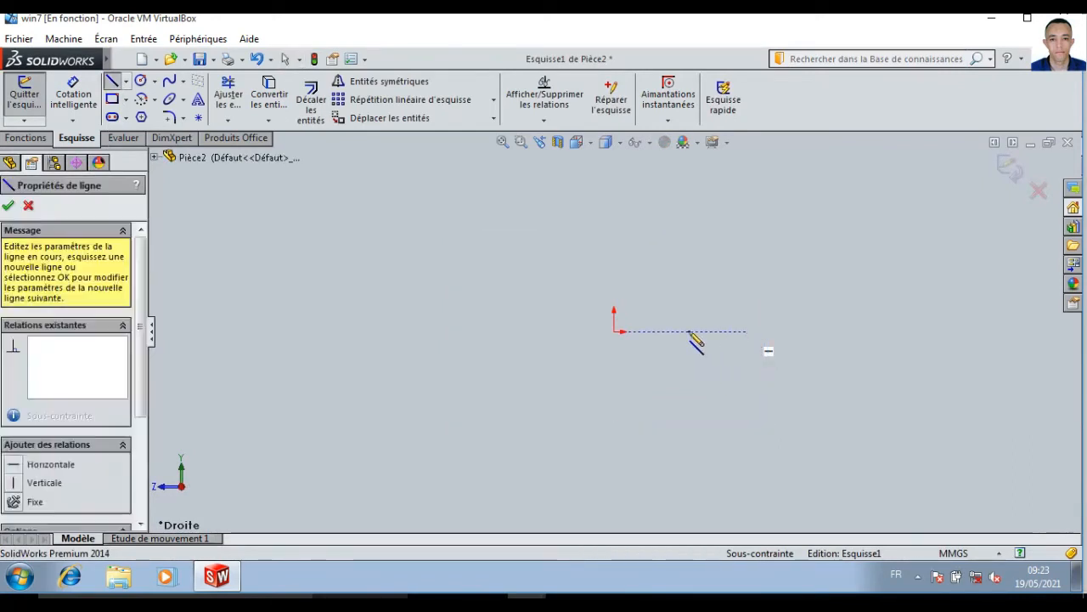
left_click(614, 332)
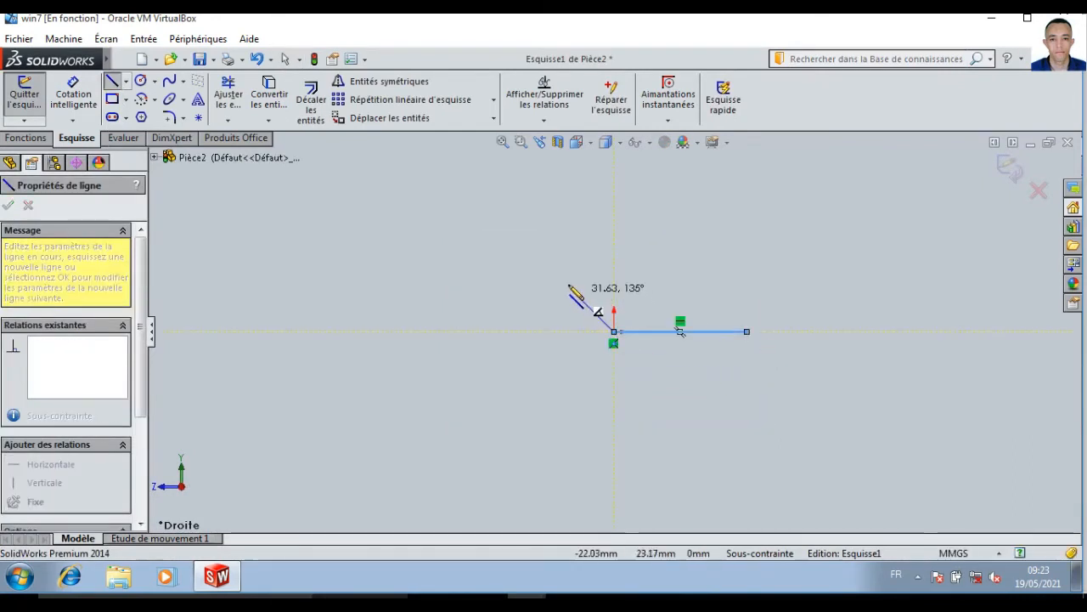
left_click(511, 242)
key("Escape")
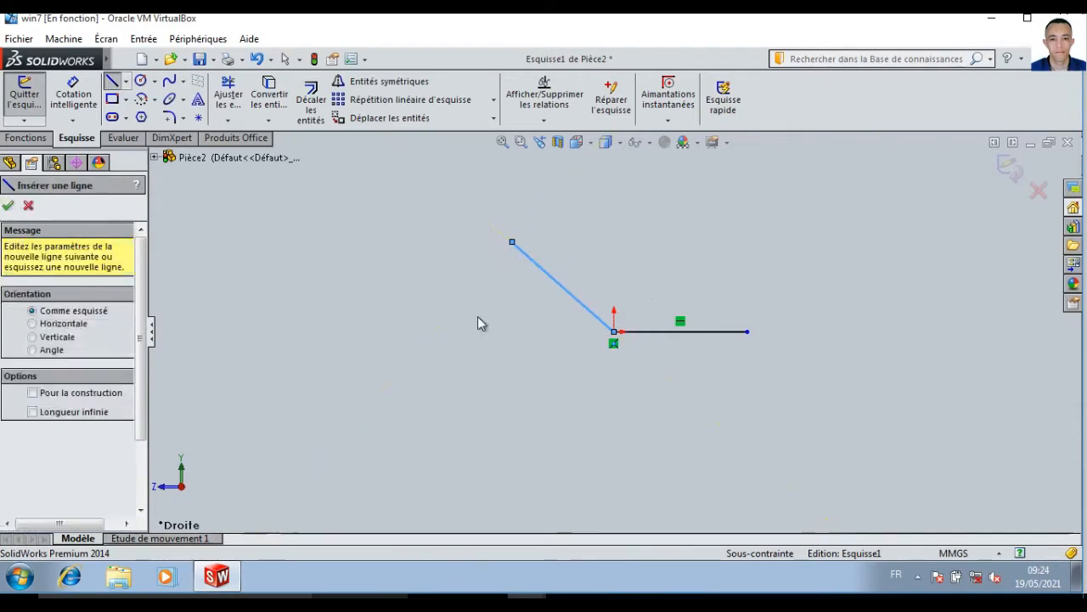
key("Escape")
Dimension the horizontal sketch line to a length of 140 mm
left_click(94, 97)
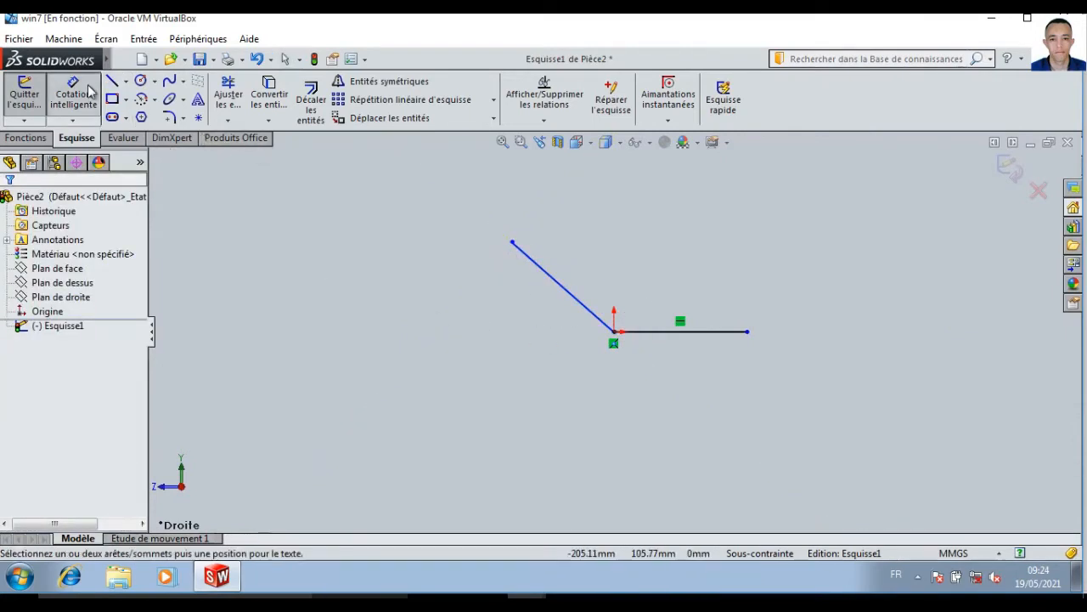
left_click(670, 332)
left_click(680, 374)
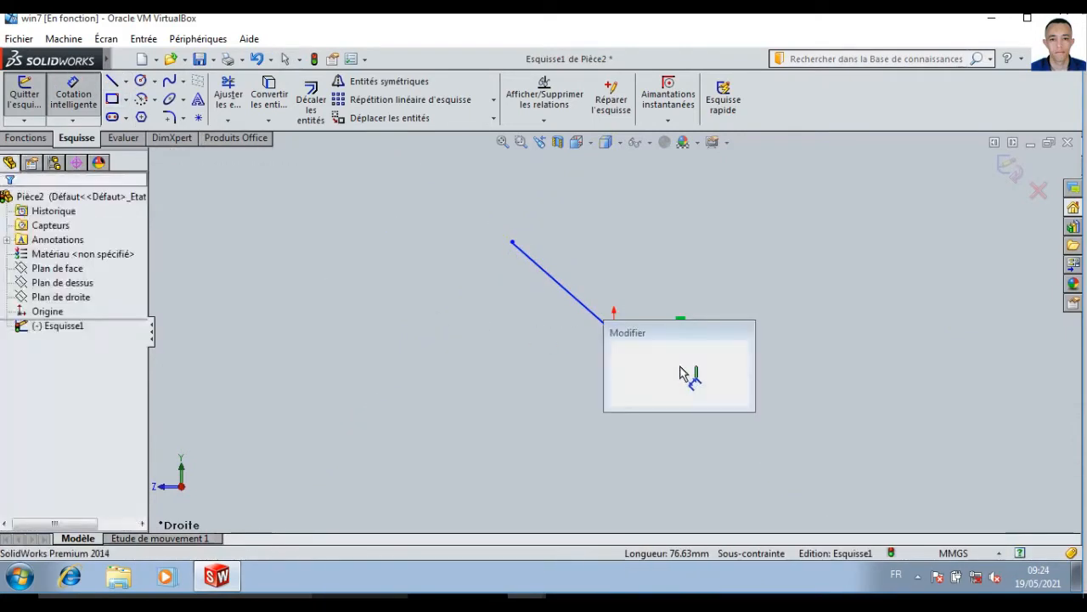
type("140")
key("Return")
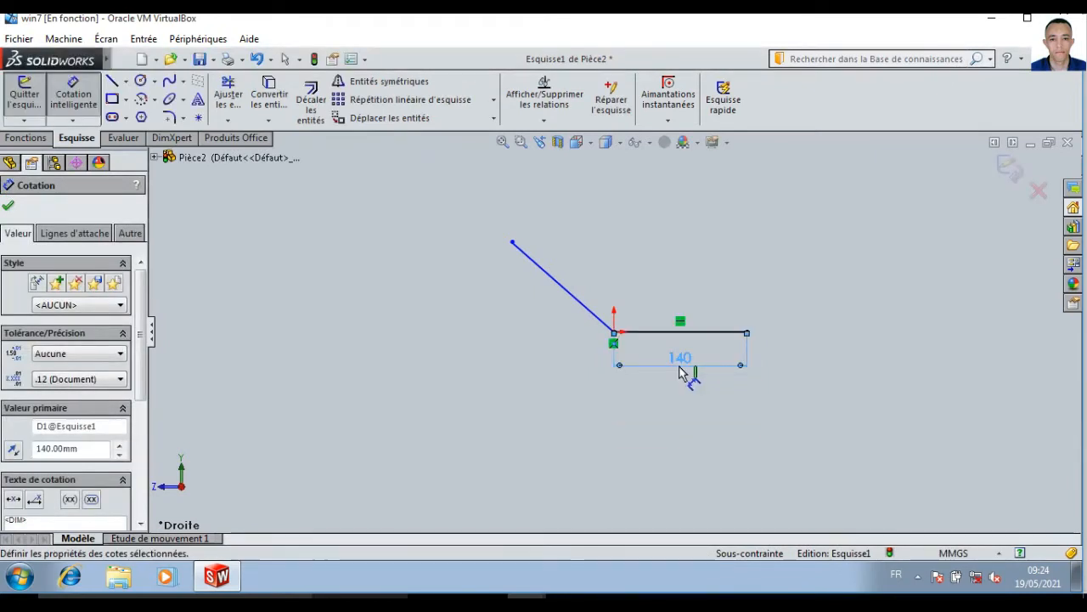
Dimension the inclined sketch line to a length of 90 mm
left_click(595, 316)
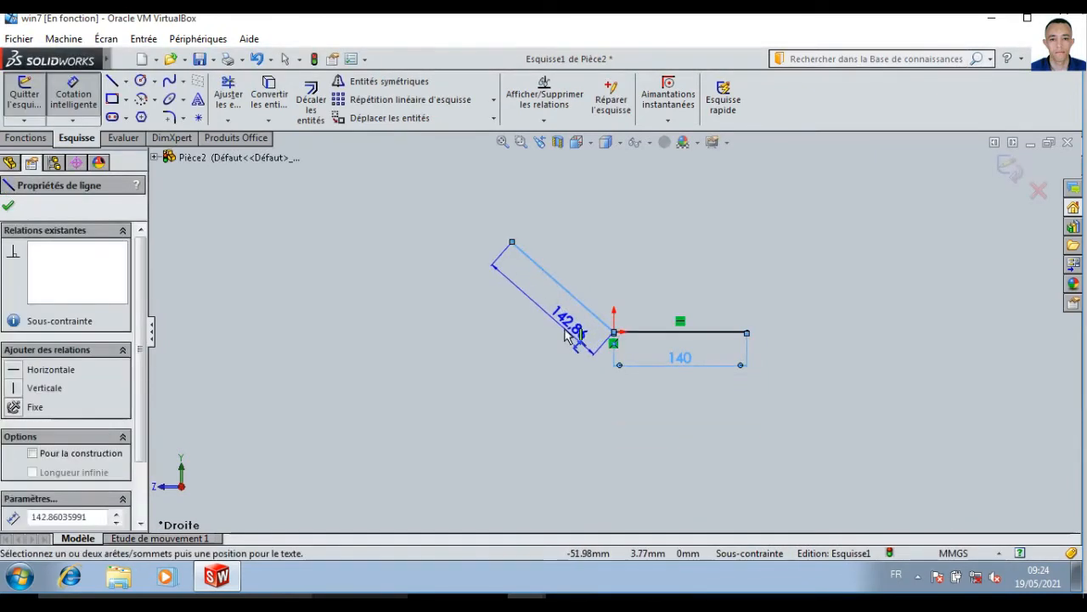
left_click(567, 332)
type("90")
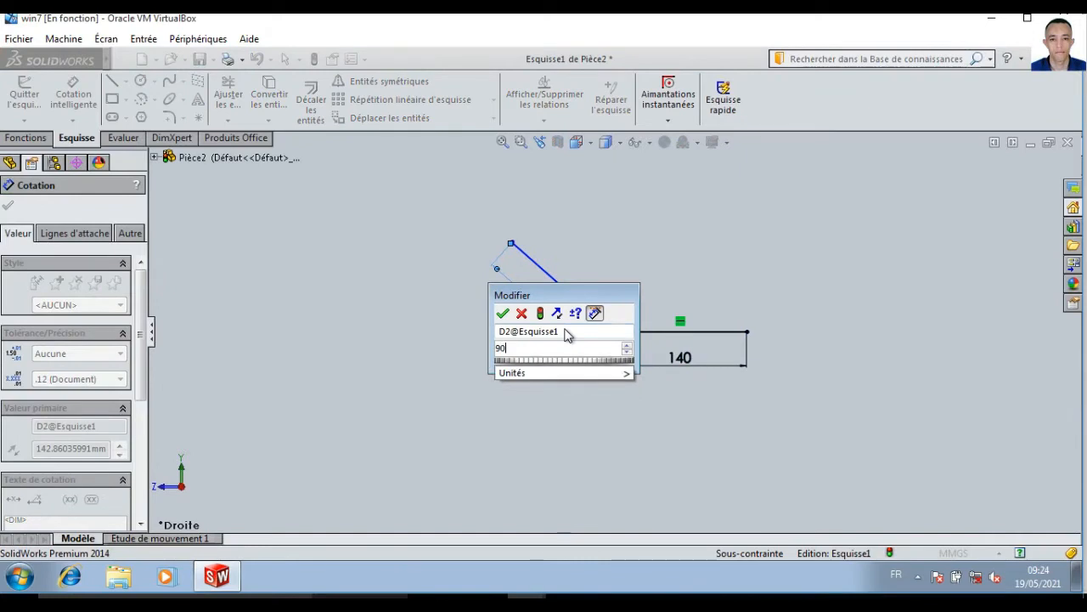
key("Return")
key("Escape")
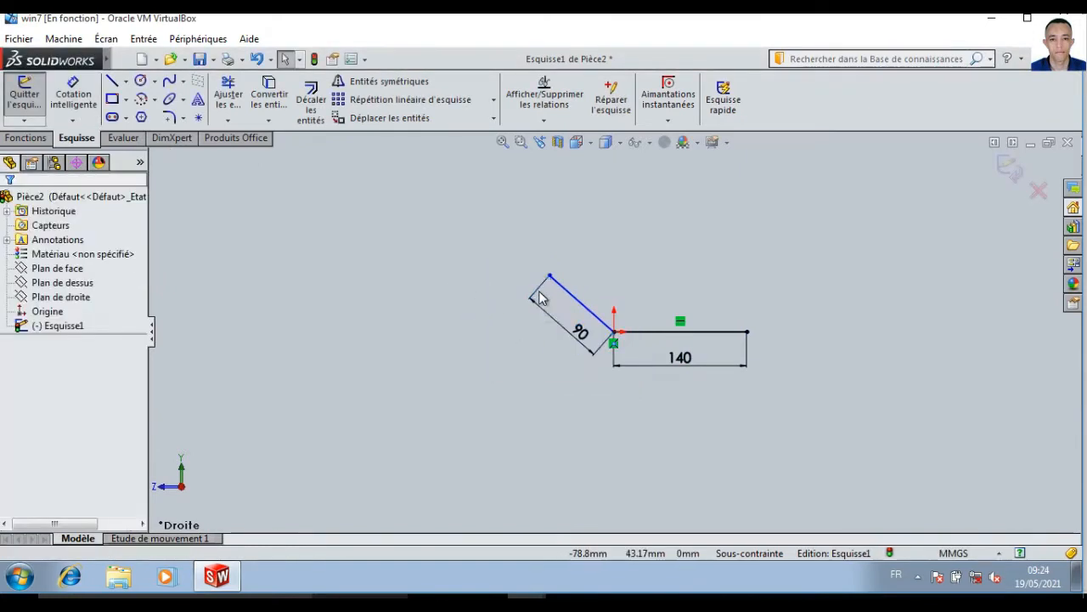
Add a 60° angle dimension between the inclined line and the extension of the horizontal line
left_click(73, 93)
left_click(625, 331)
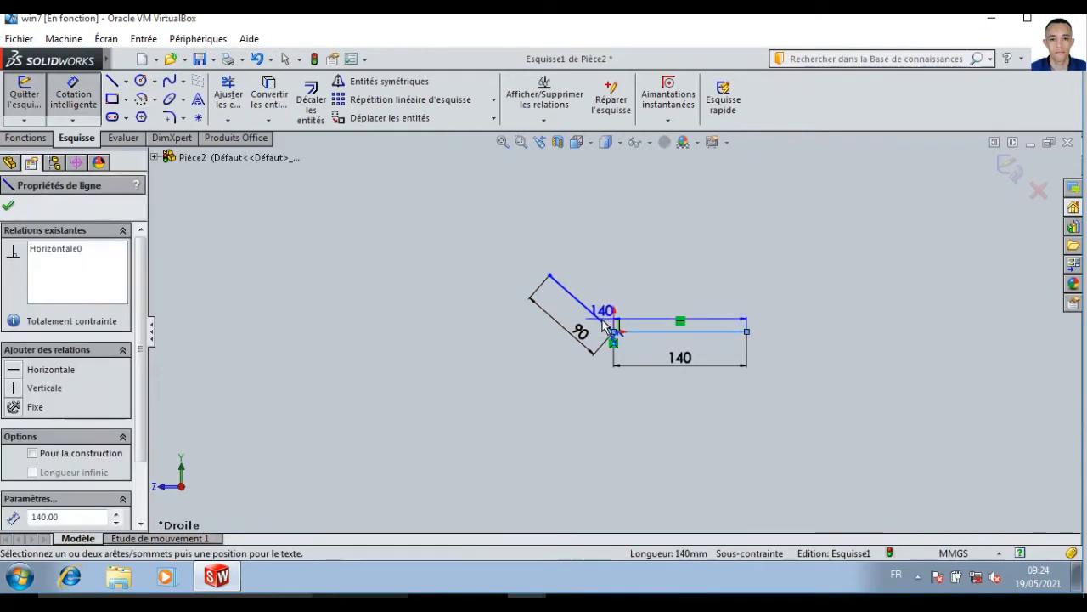
left_click(595, 316)
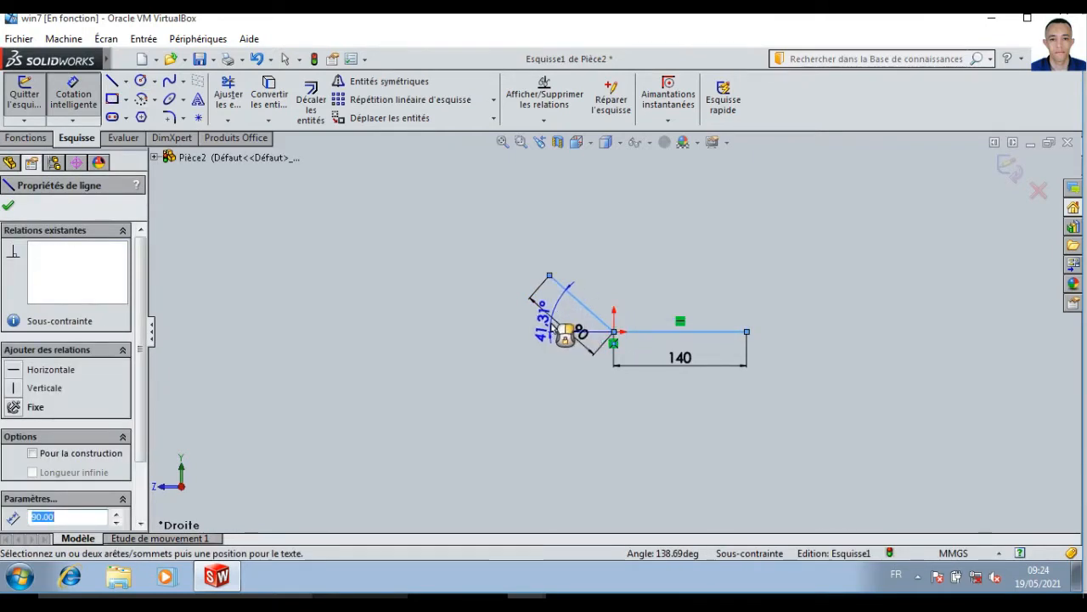
left_click(556, 327)
type("60")
key("Return")
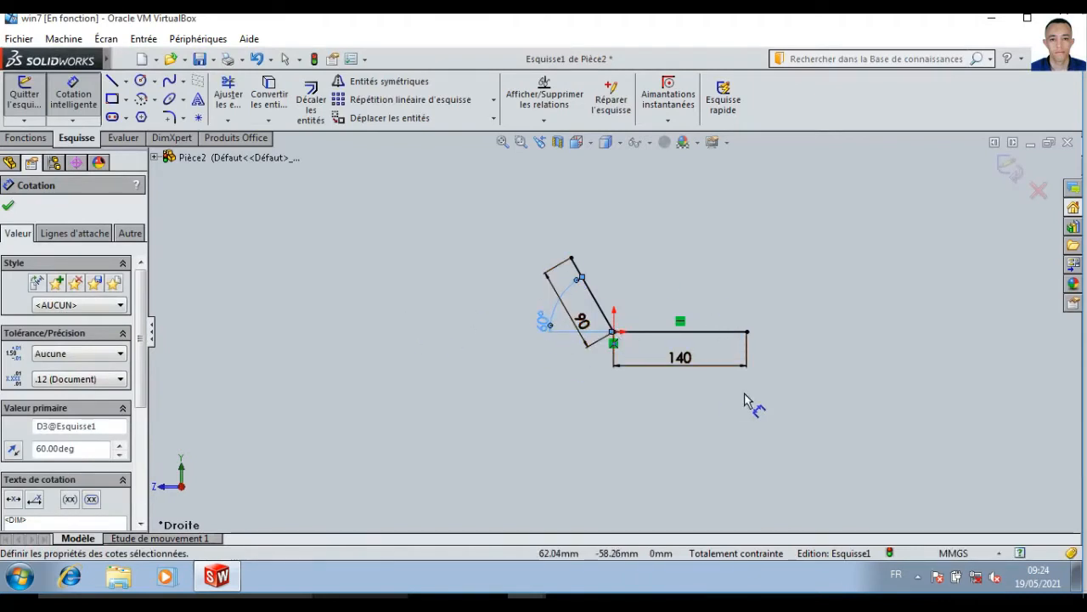
key("f")
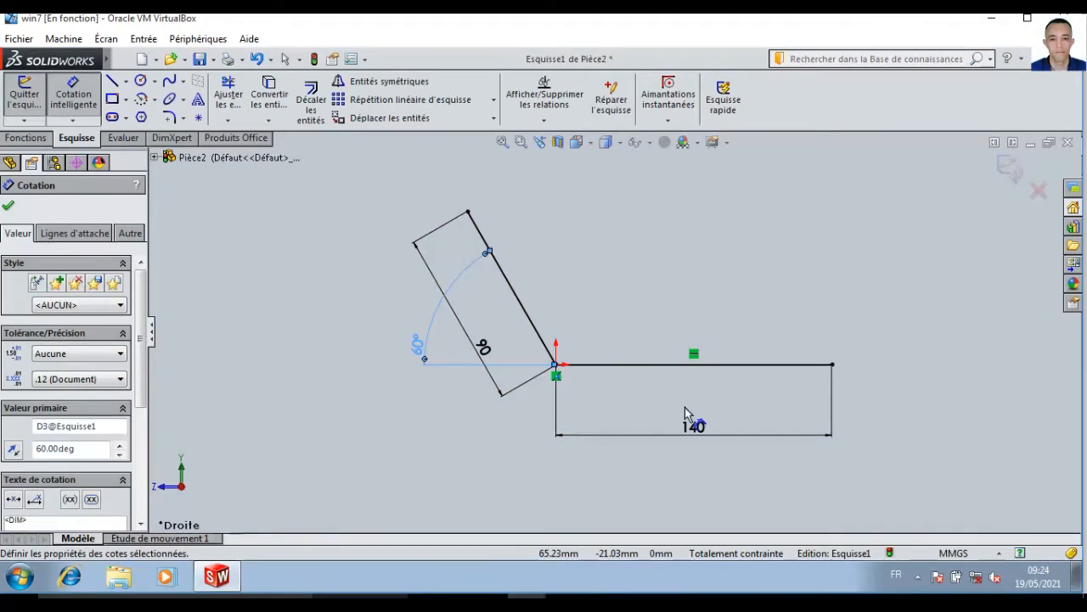
Start a boss extrusion of the sketch with the mid-plane (Plan milieu) end condition and a depth of 64 mm
left_click(26, 137)
left_click(41, 110)
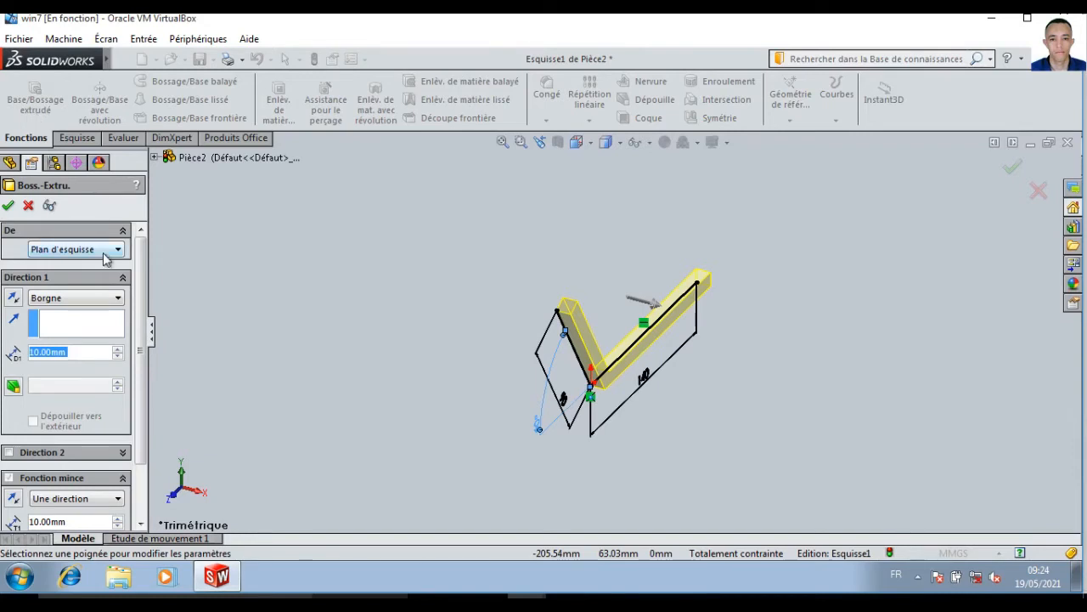
left_click(102, 297)
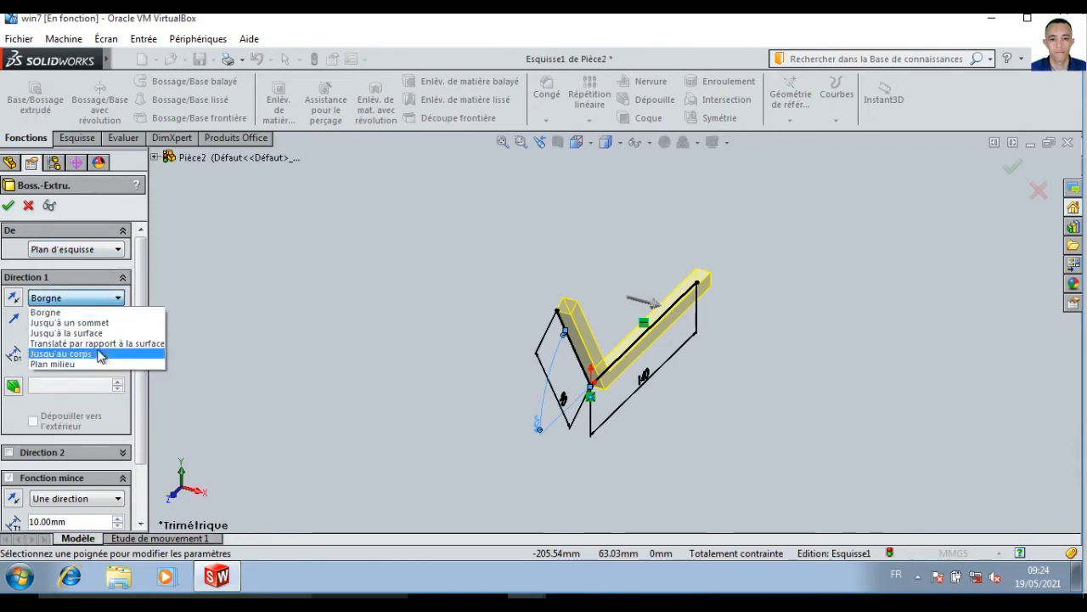
left_click(100, 363)
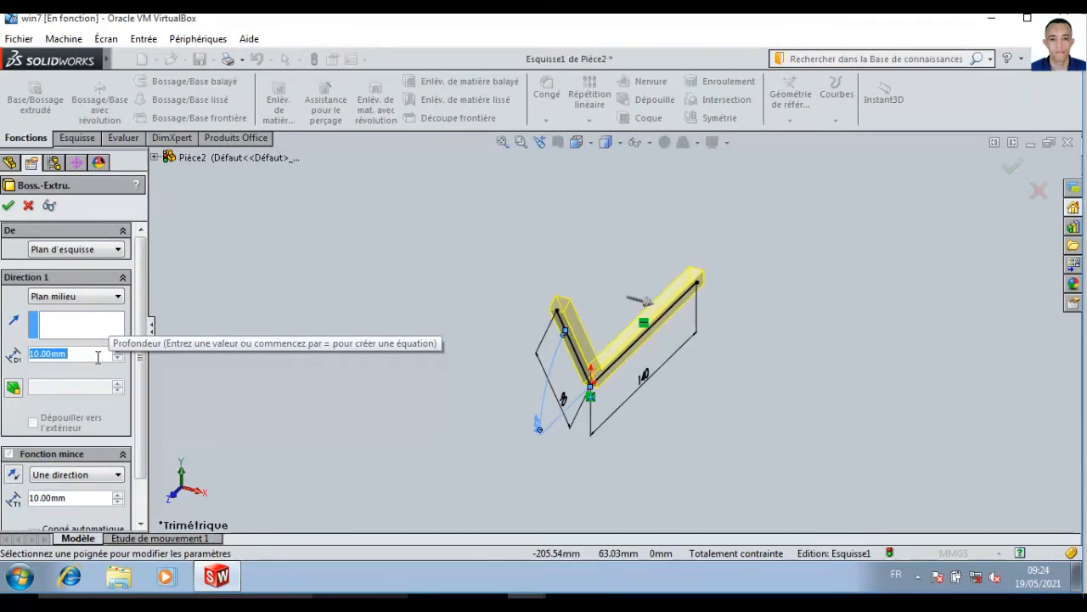
type("64")
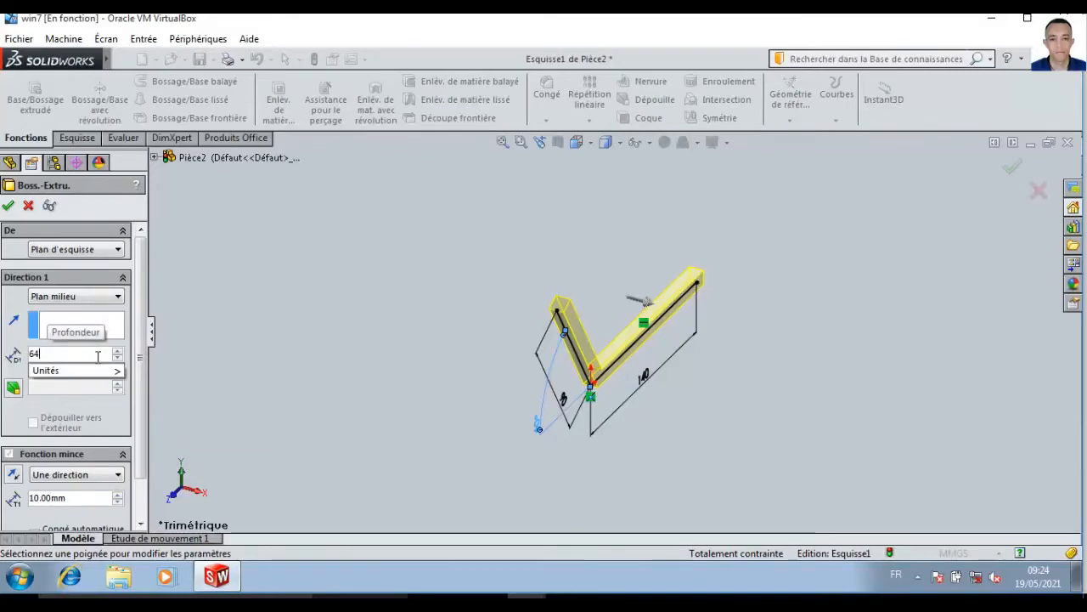
key("Return")
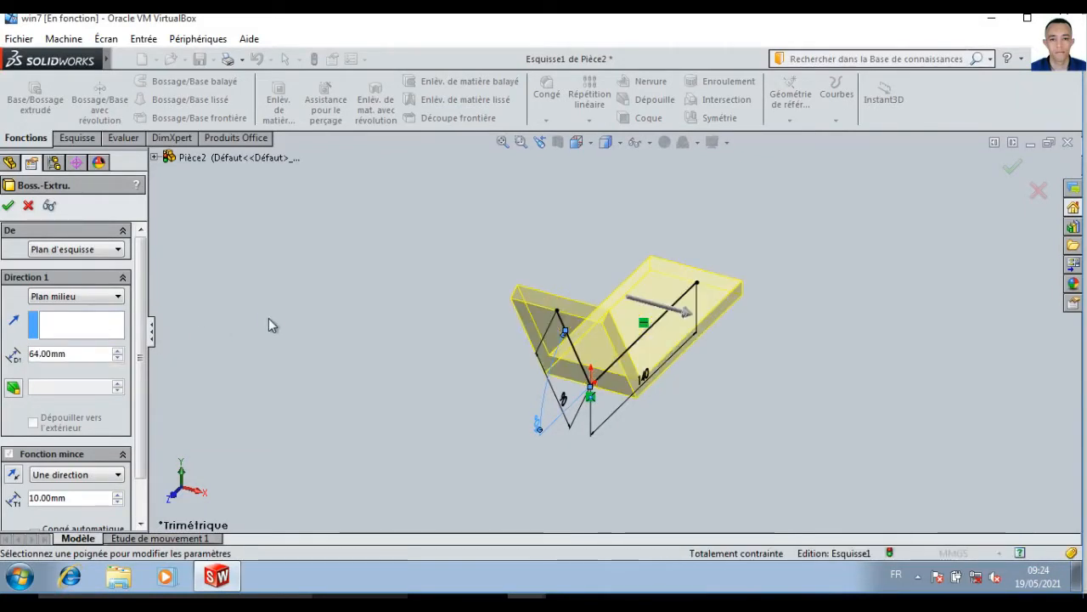
Set the thin-feature thickness to 19 mm in one direction and complete the extrusion
scroll(141, 365, "down", 1)
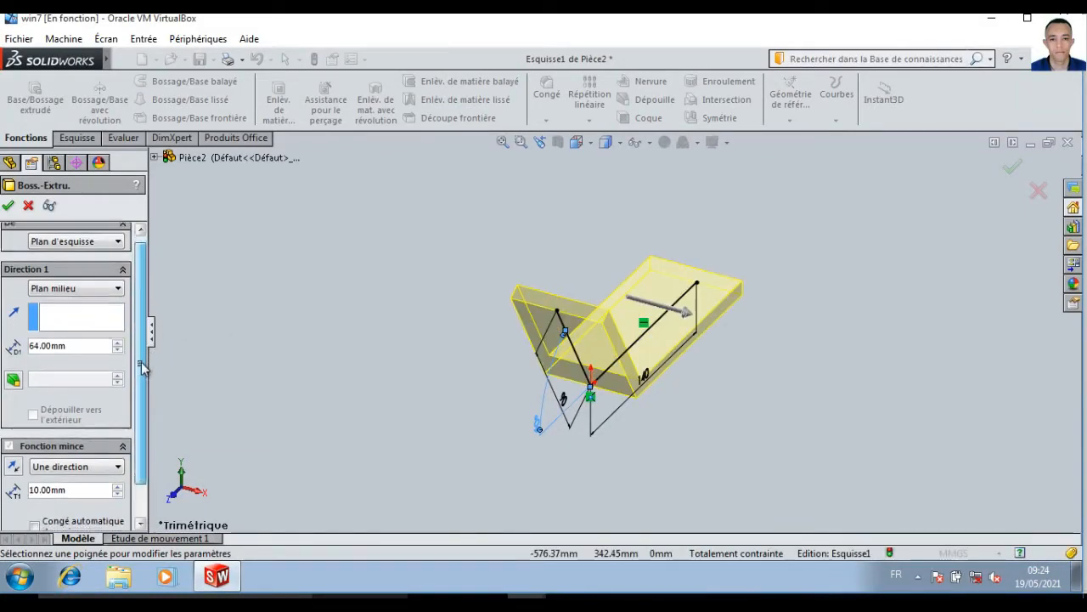
scroll(142, 366, "down", 3)
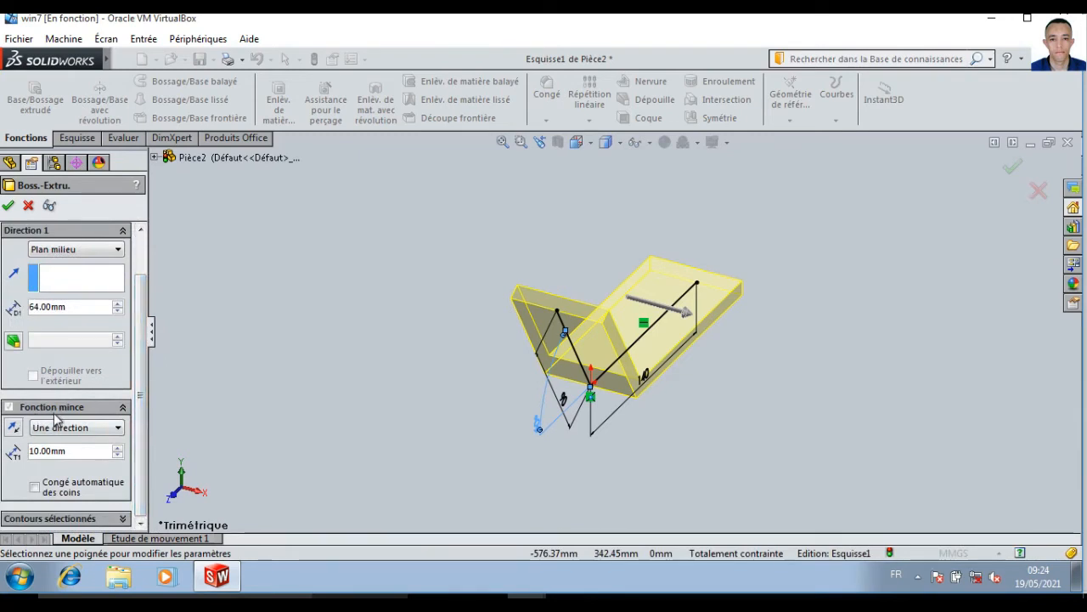
double_click(92, 451)
type("19")
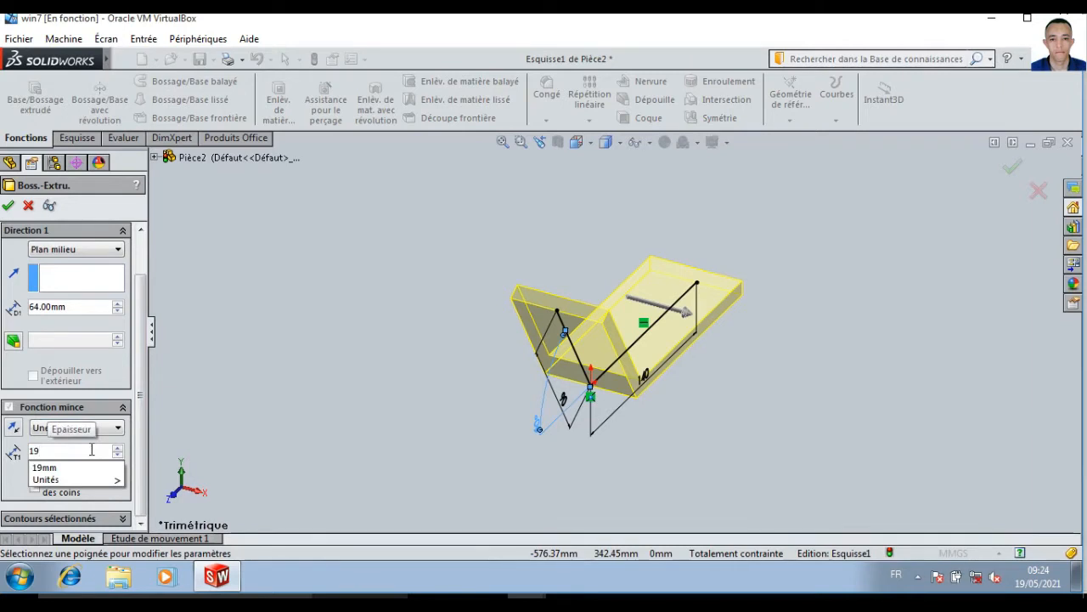
key("Return")
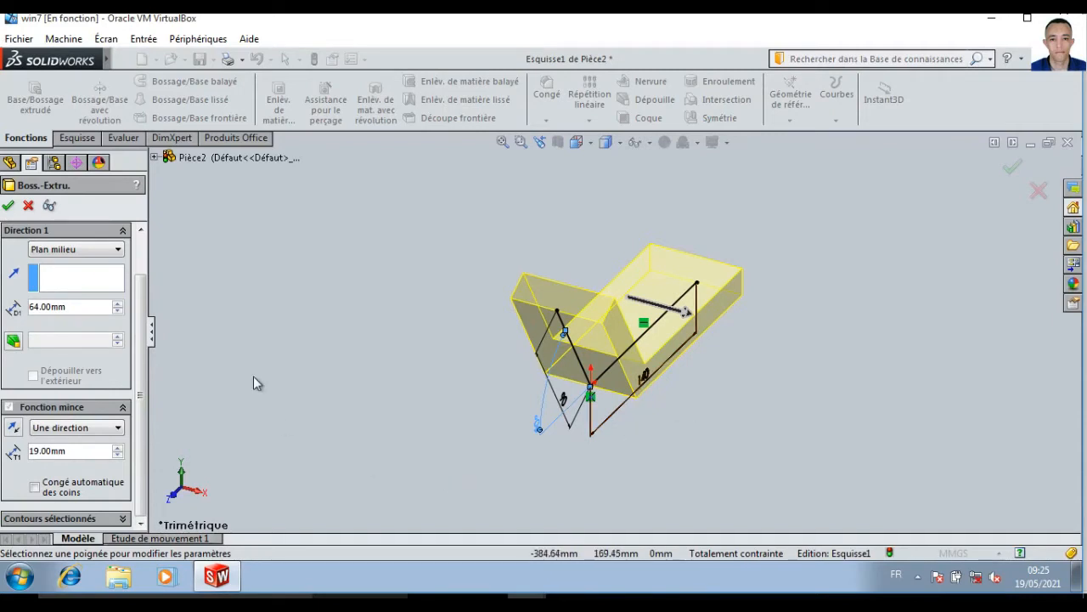
left_click(8, 206)
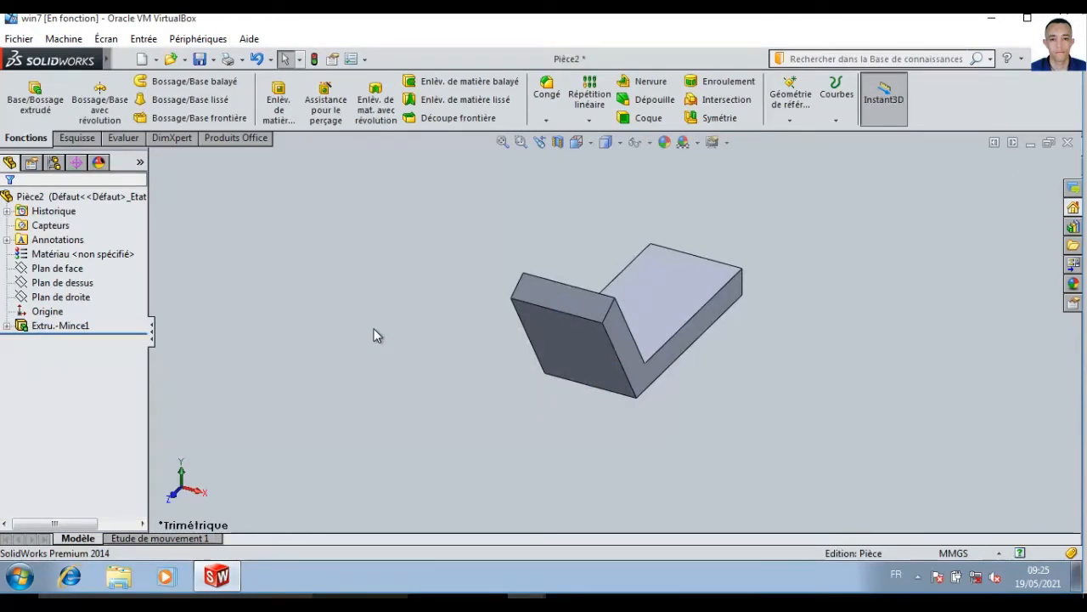
Open a sketch on the end face of the 60° inclined plate and view it normal to the sketch plane
key("ctrl+7")
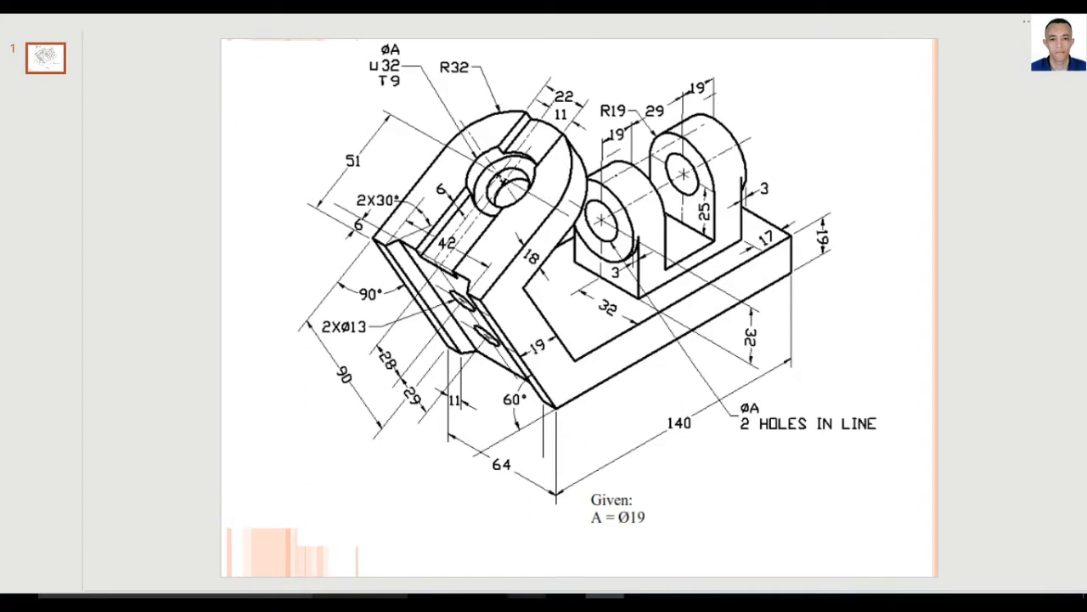
mouse_move(527, 595)
left_click(611, 538)
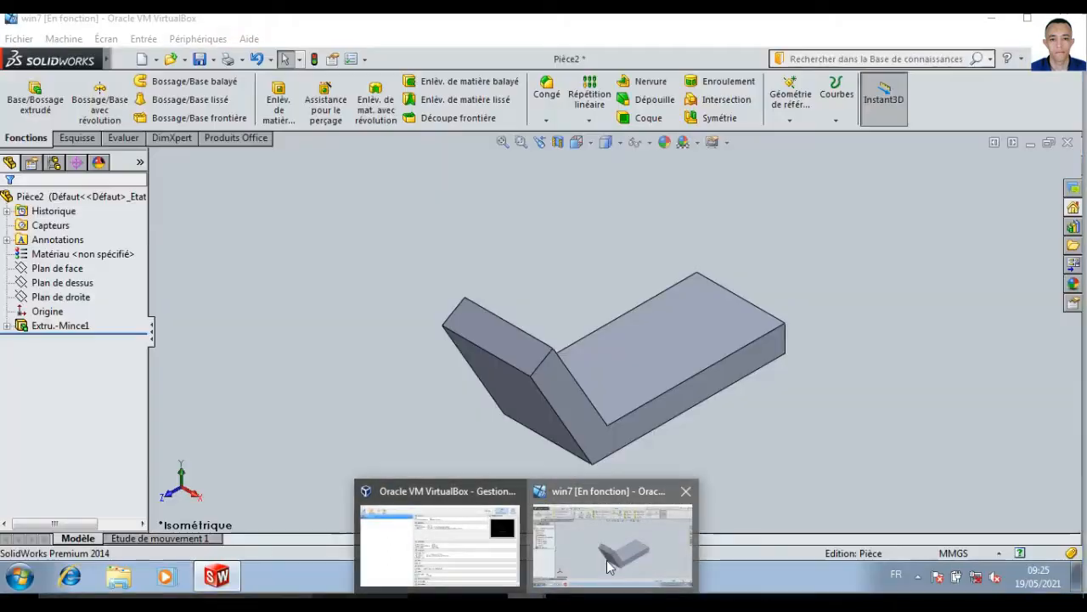
left_click(512, 348)
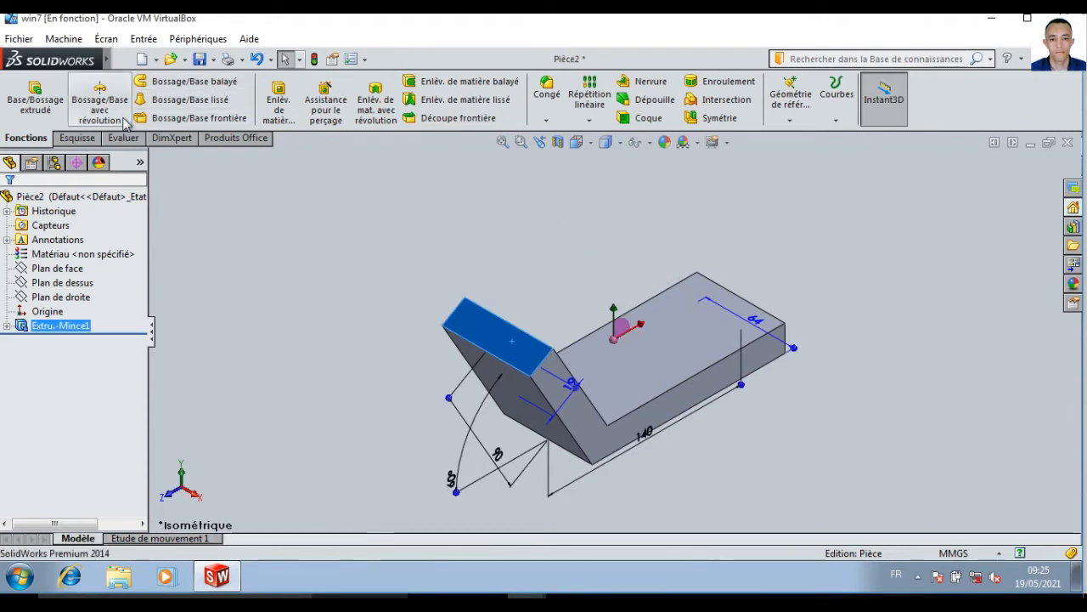
left_click(85, 137)
left_click(25, 90)
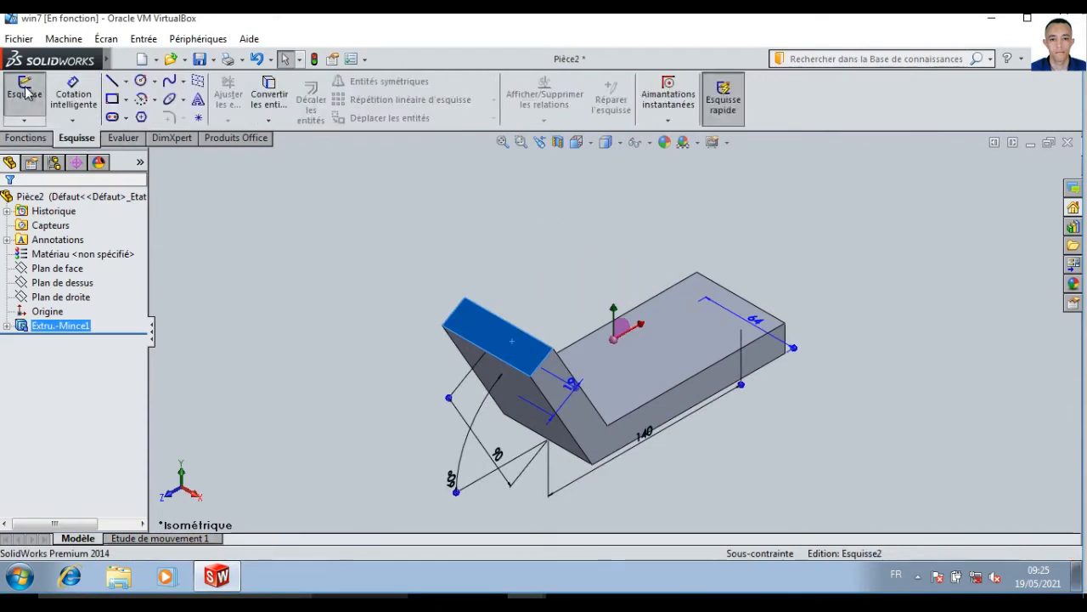
right_click(60, 339)
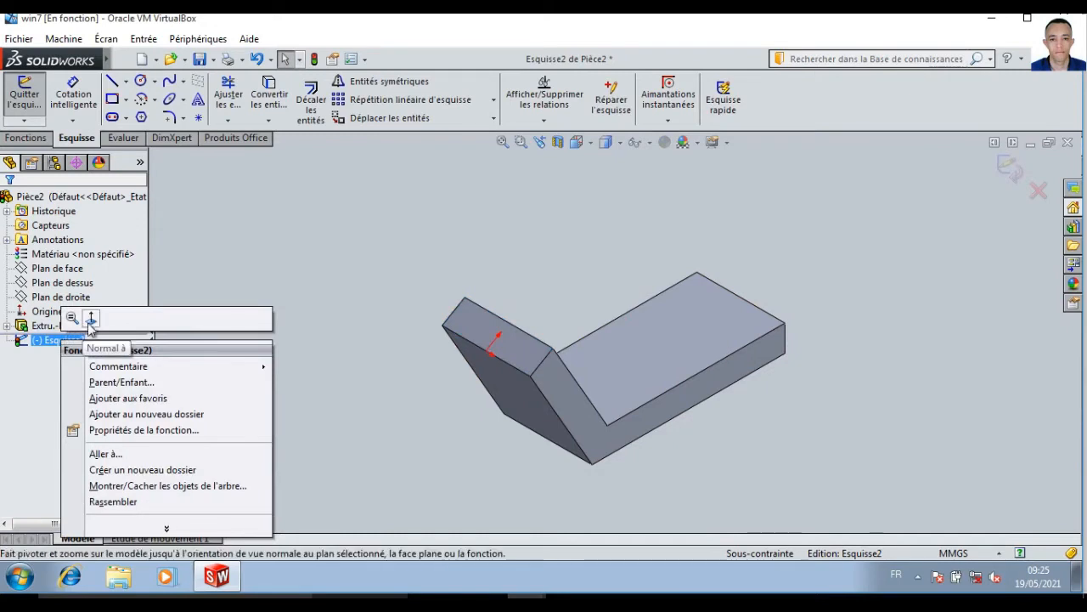
left_click(92, 319)
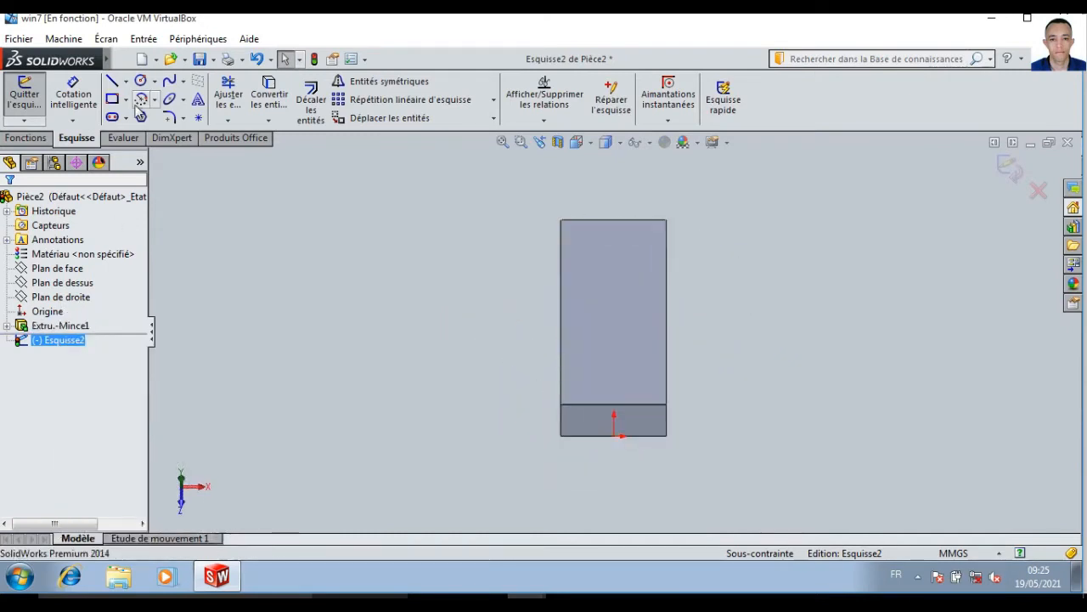
Sketch a U-shaped line profile along the end face's outer 64 mm edge, with two parallel sides about 56 mm long
left_click(111, 82)
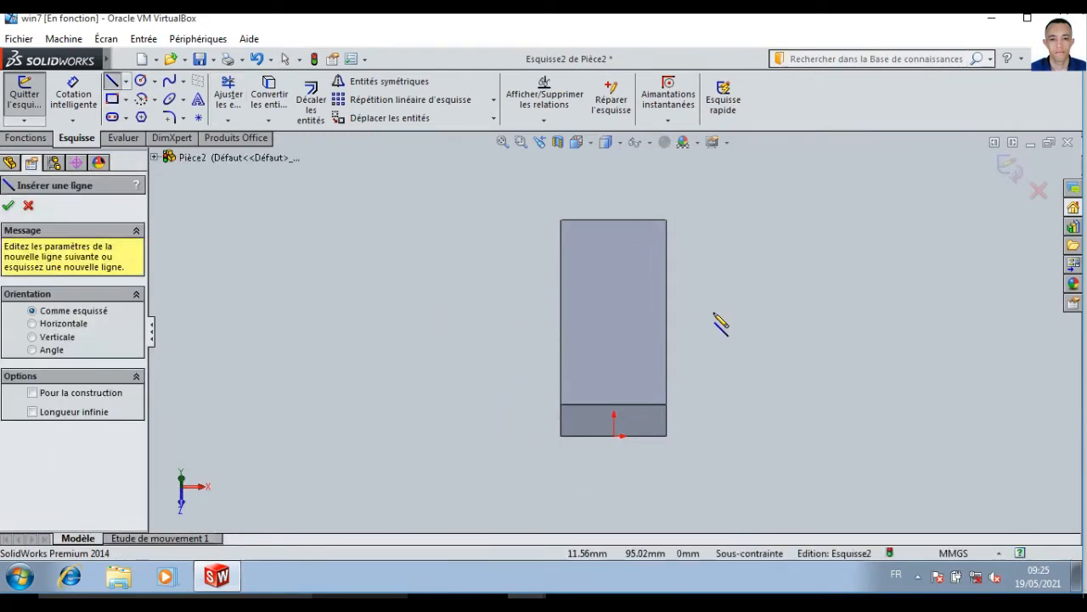
left_click(667, 343)
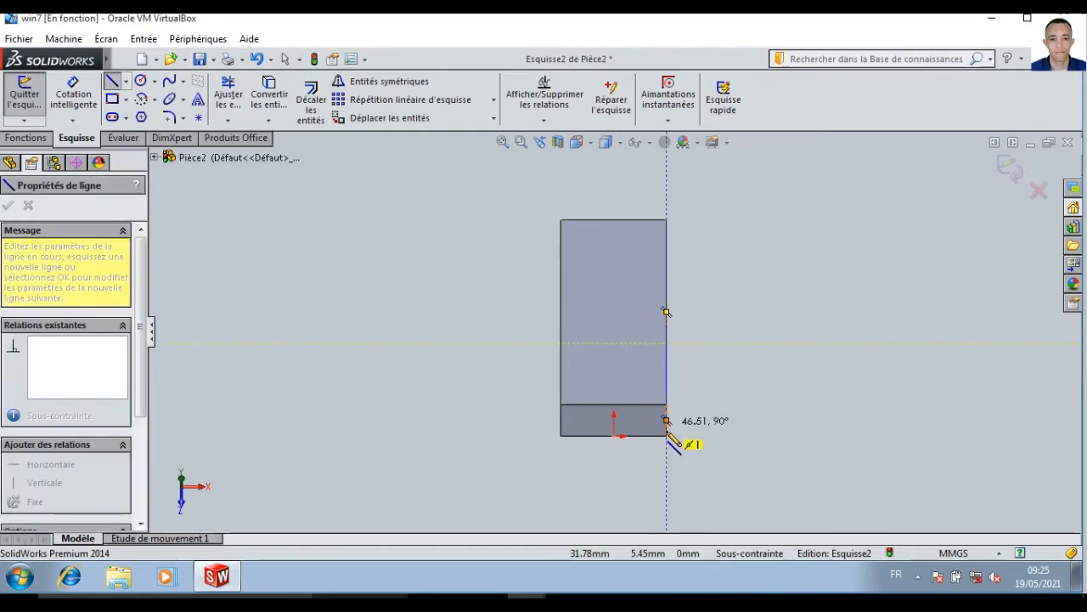
left_click(666, 436)
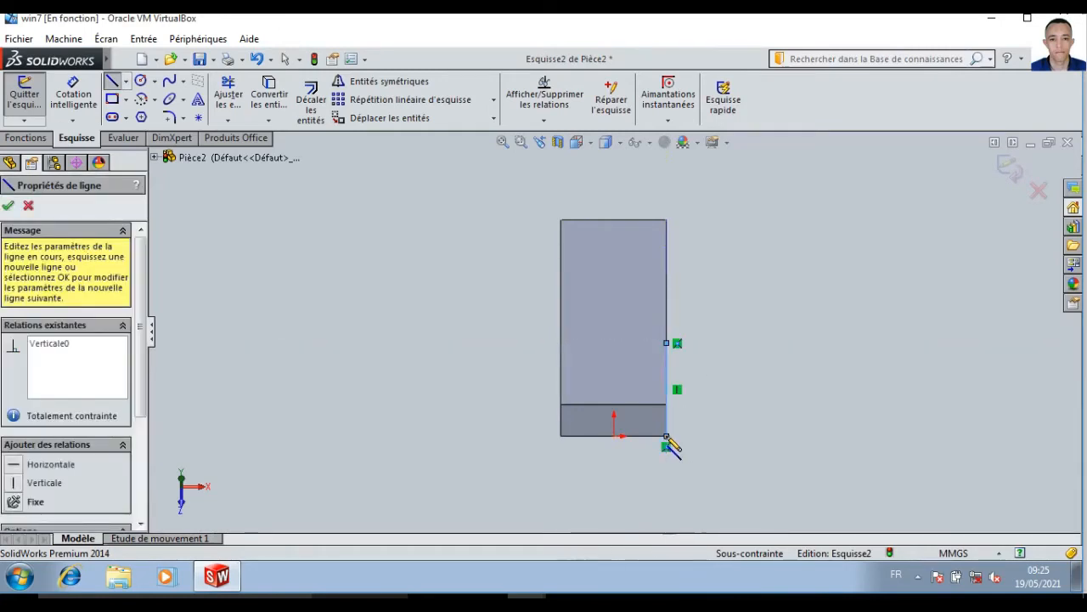
left_click(561, 436)
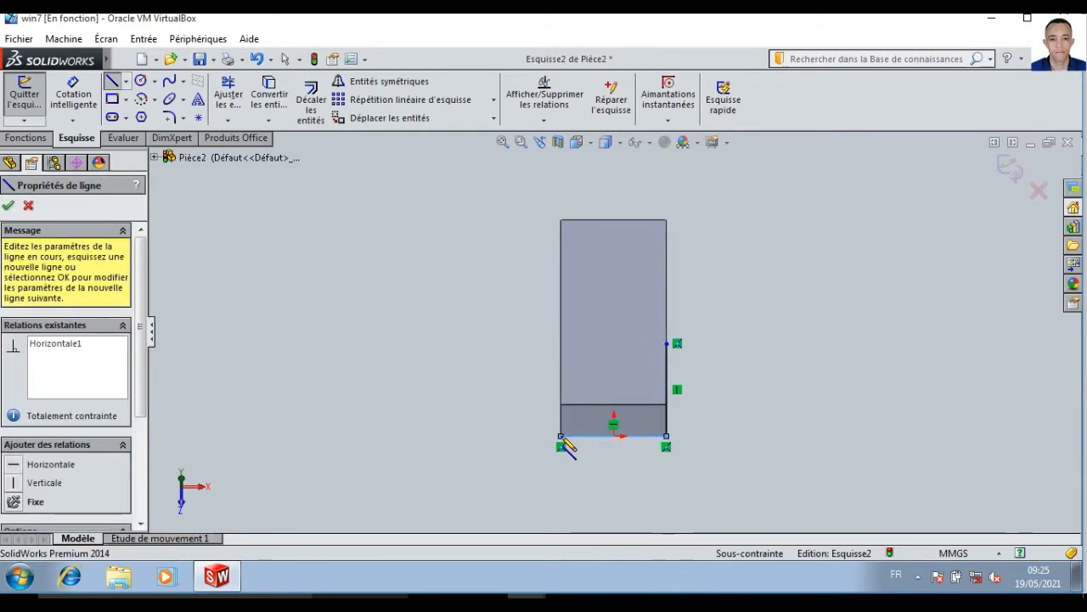
left_click(561, 343)
key("Escape")
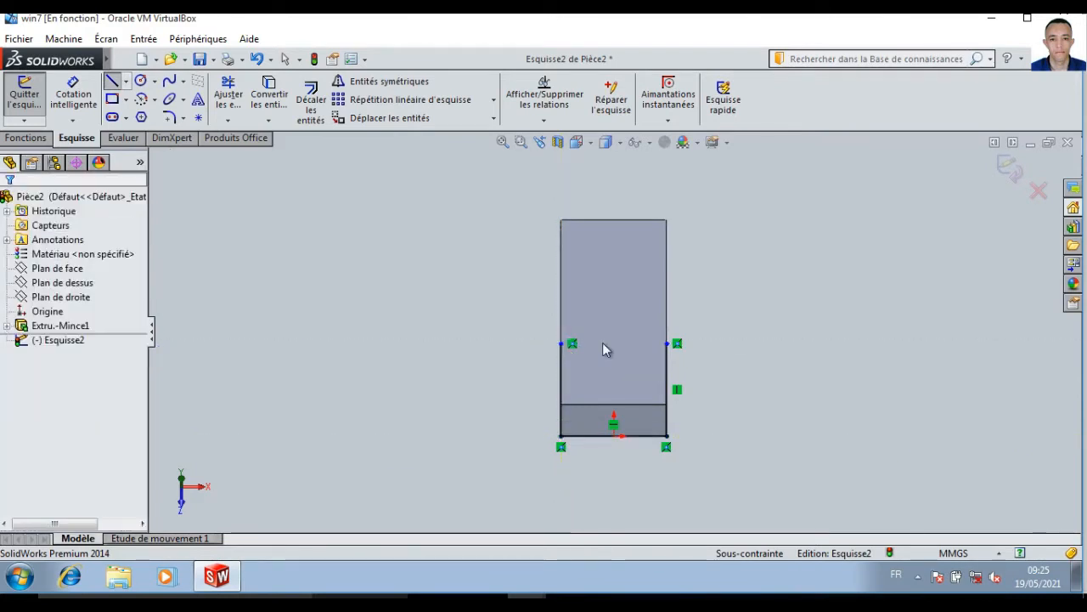
Close the open end of the U-shaped profile with a tangent arc between the free ends of its two sides
left_click(141, 99)
left_click(70, 265)
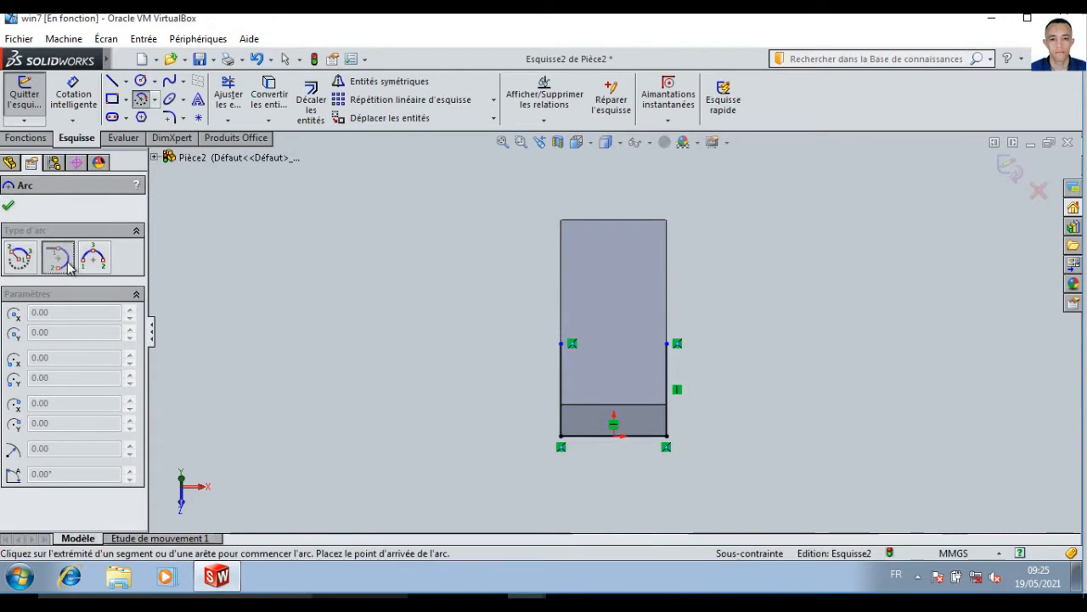
left_click(561, 344)
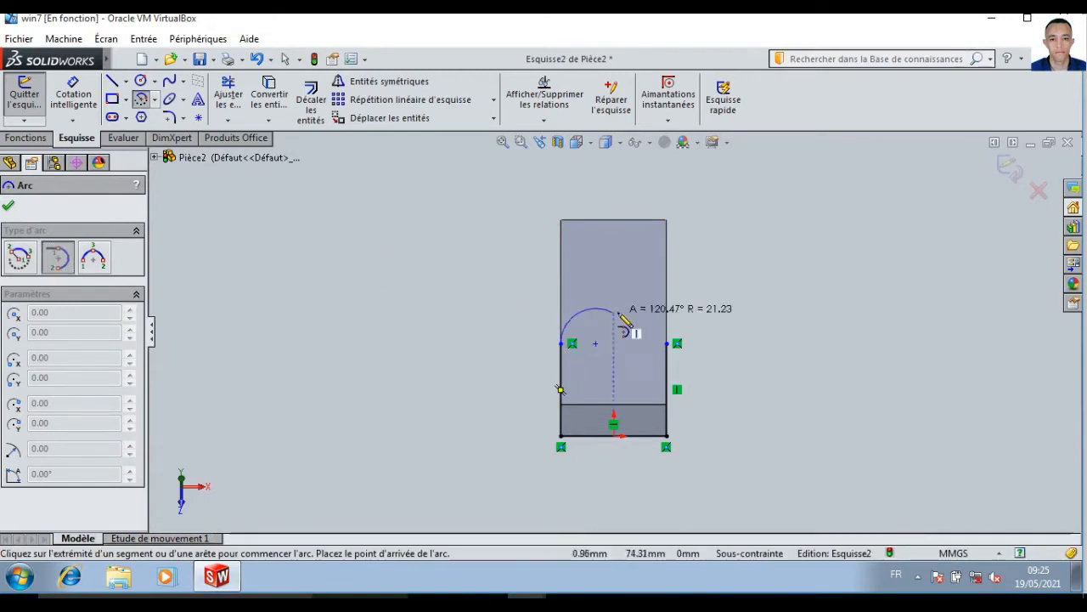
left_click(666, 343)
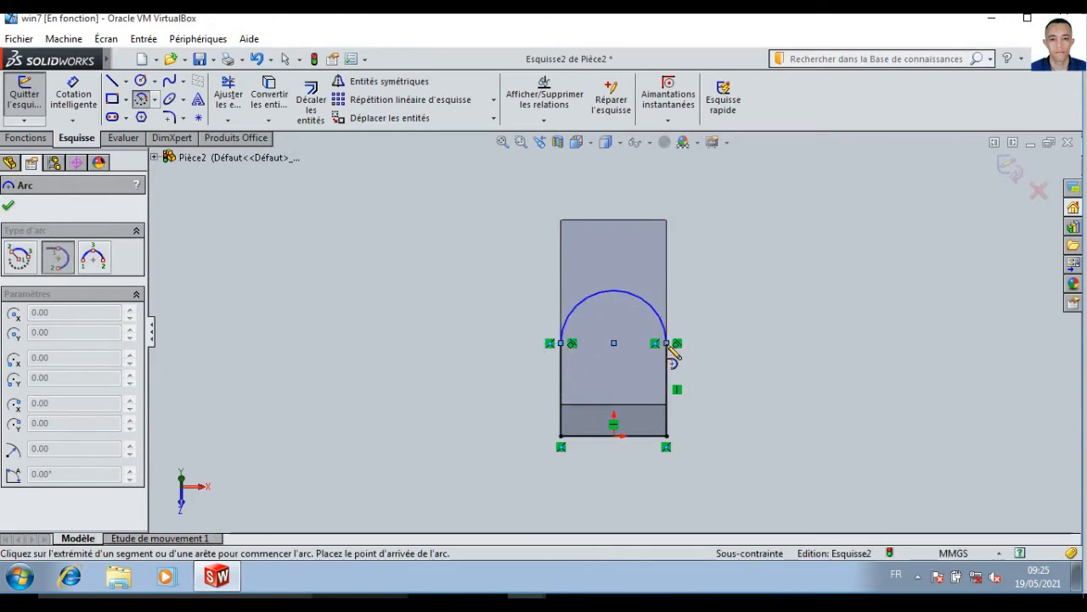
key("Escape")
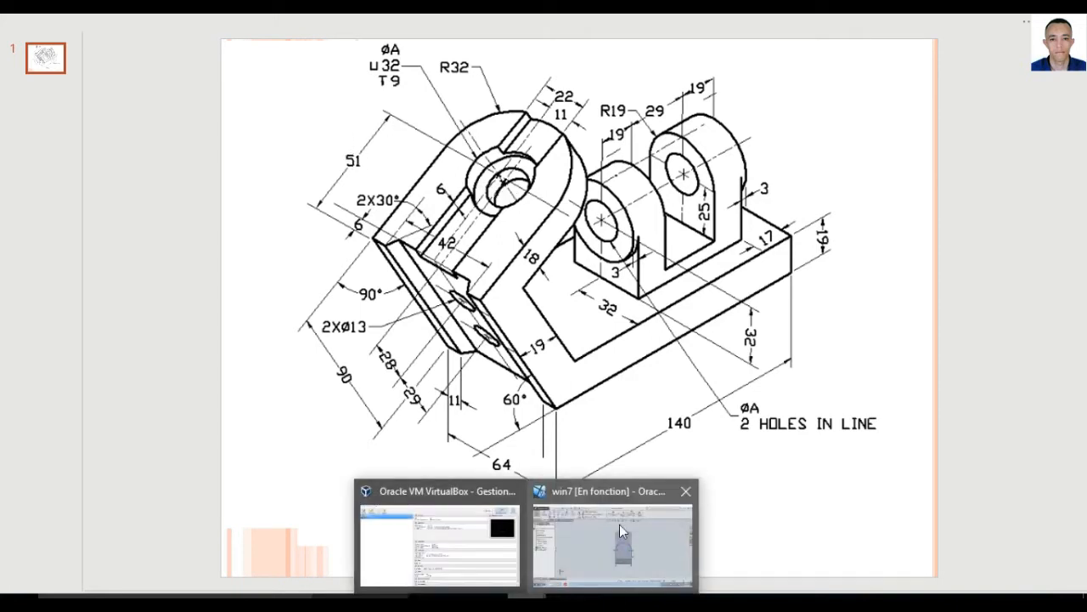
Dimension the distance from the arc's centre to the profile's straight base line as 51 mm
left_click(619, 524)
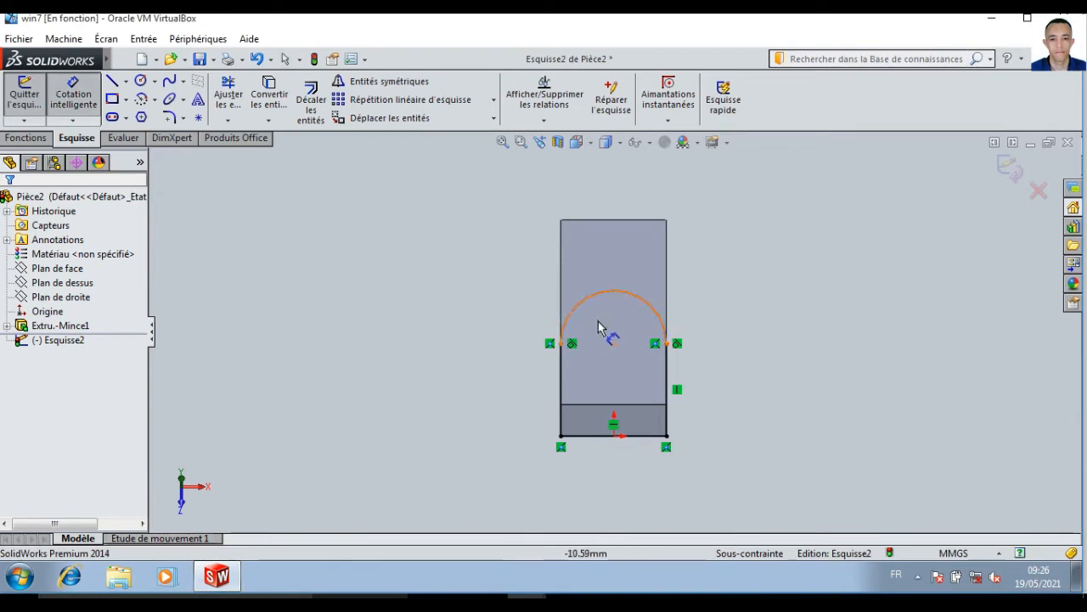
left_click(613, 343)
left_click(593, 436)
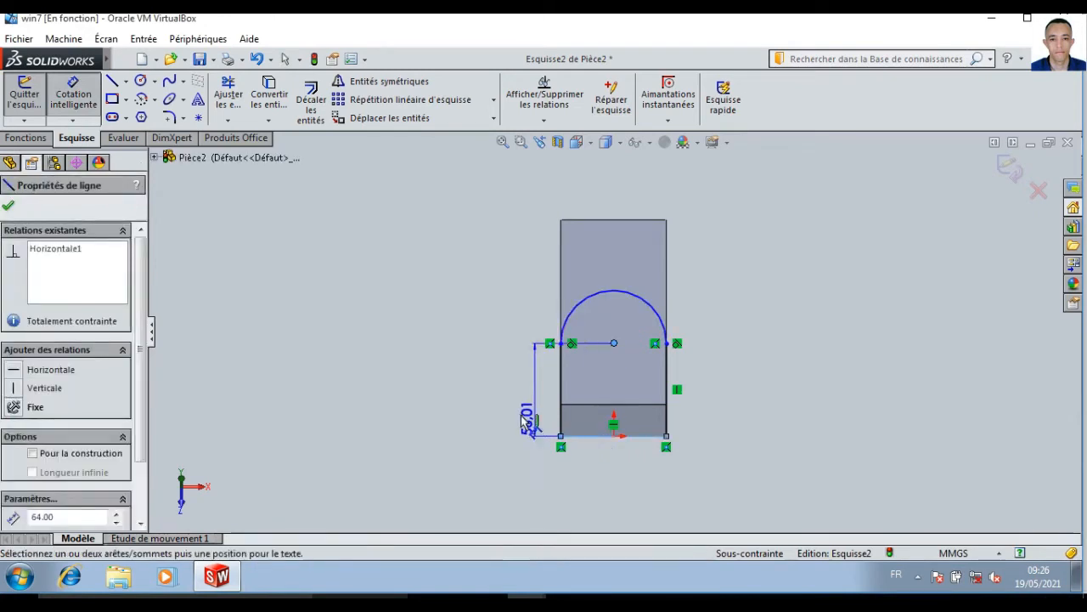
left_click(509, 411)
type("51")
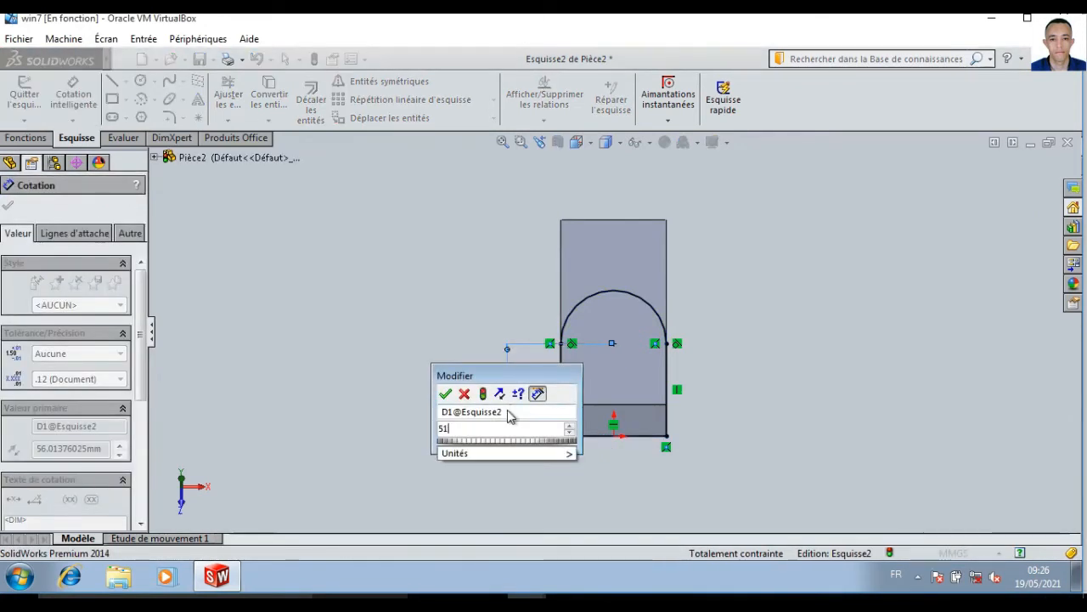
key("Return")
key("Escape")
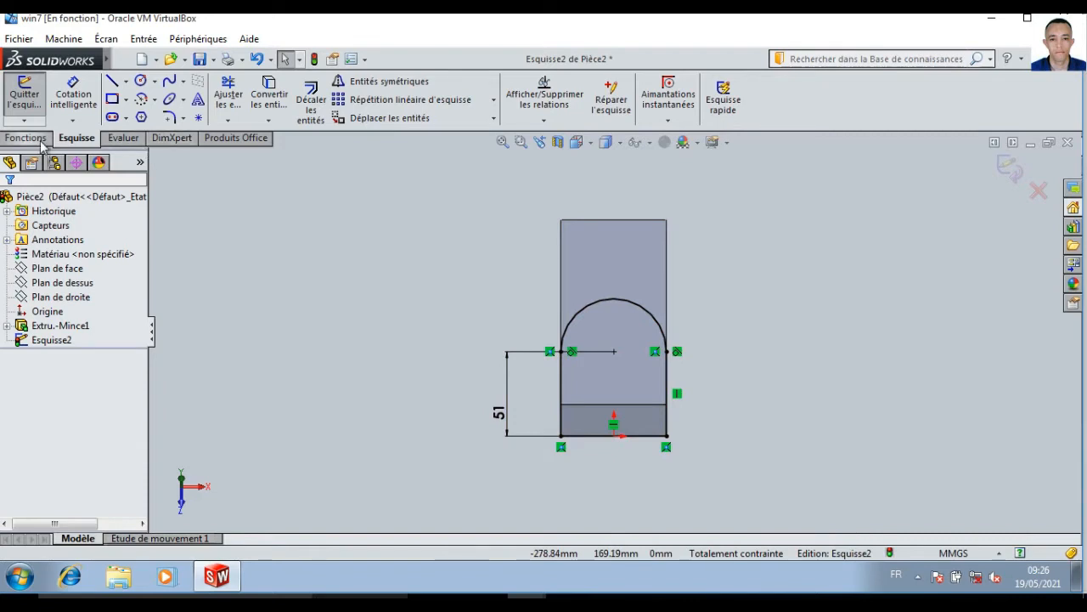
Extrude the rounded profile as a blind (Borgne) boss 18 mm deep in the reversed direction, merged with the plate
left_click(25, 138)
left_click(35, 100)
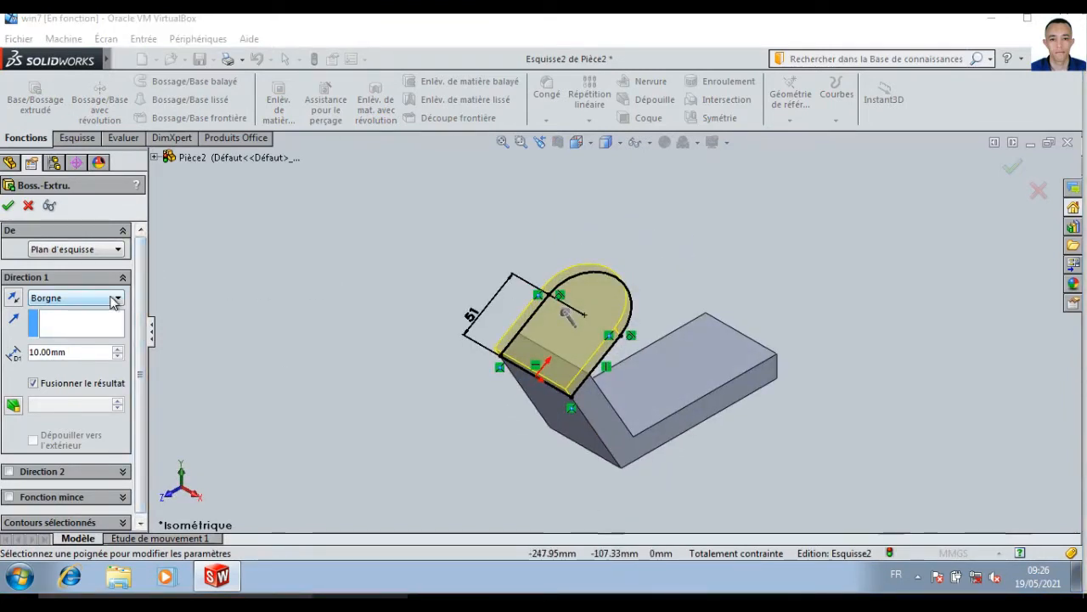
left_click(19, 299)
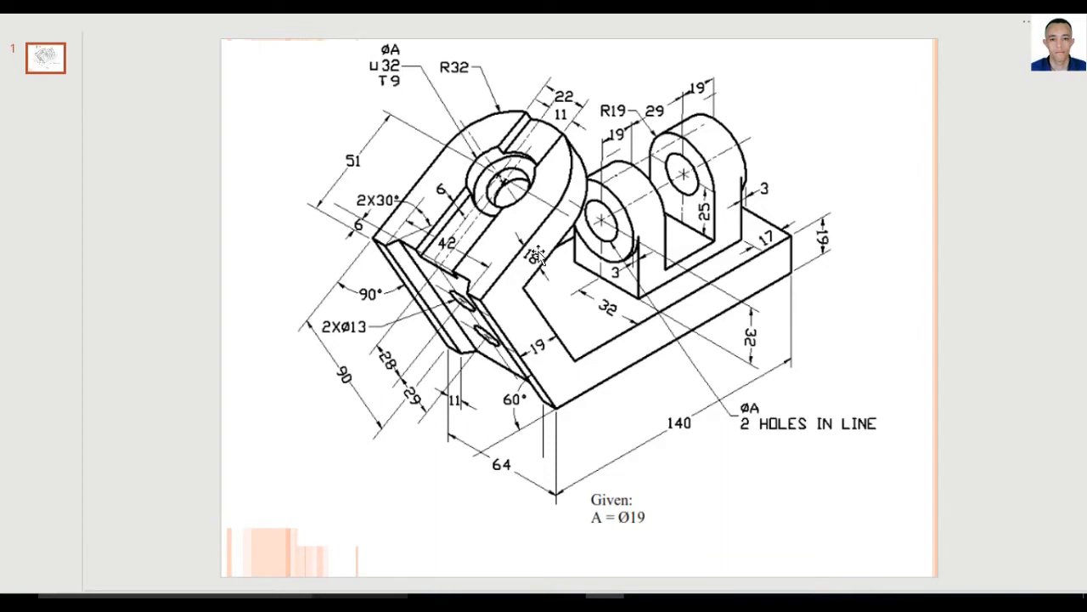
mouse_move(528, 603)
left_click(575, 546)
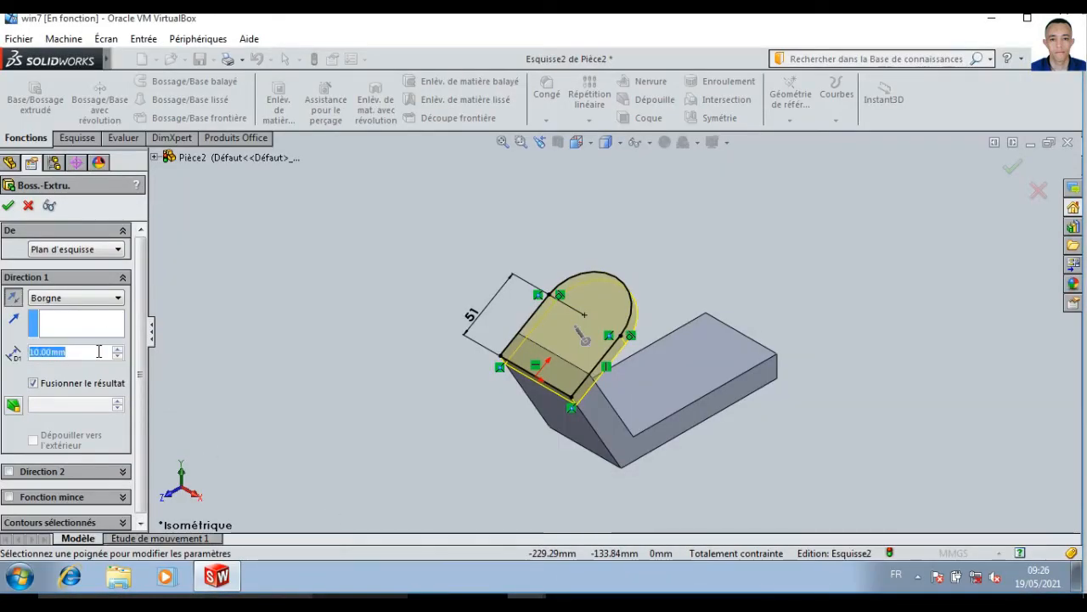
type("18")
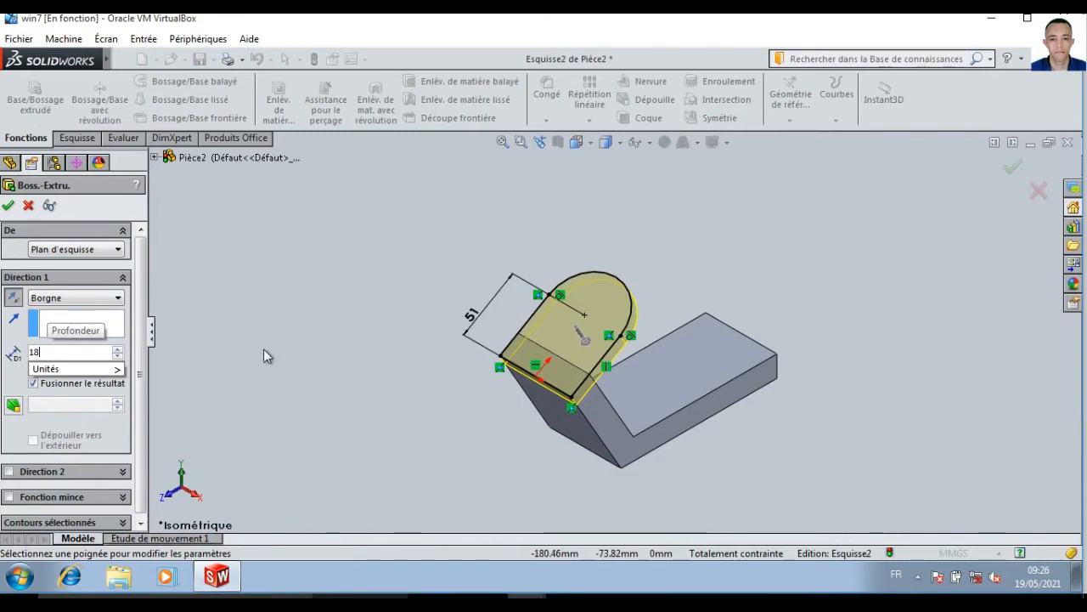
key("Return")
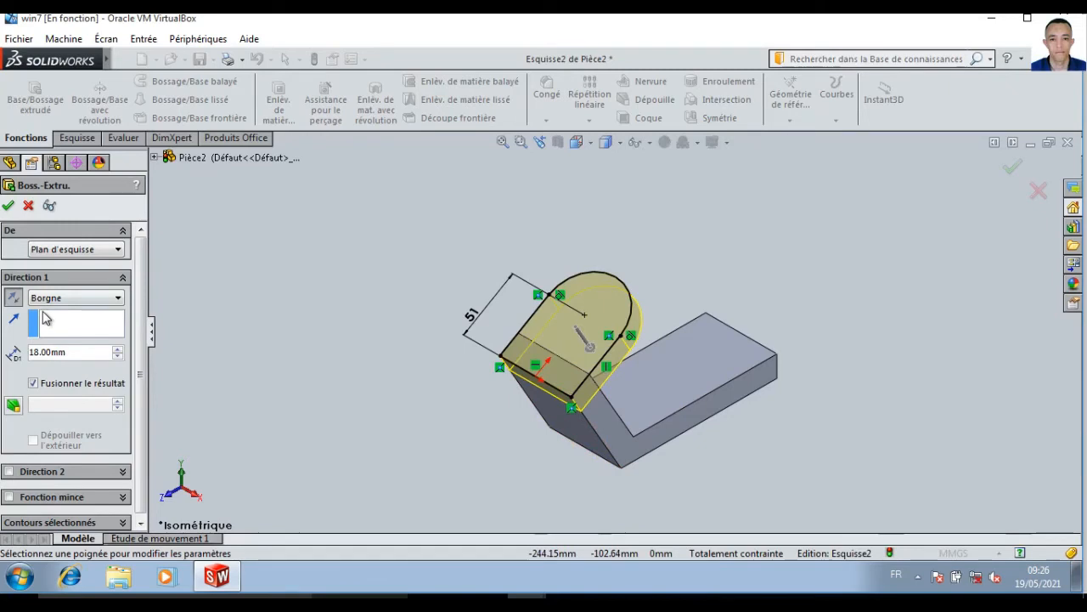
left_click(9, 206)
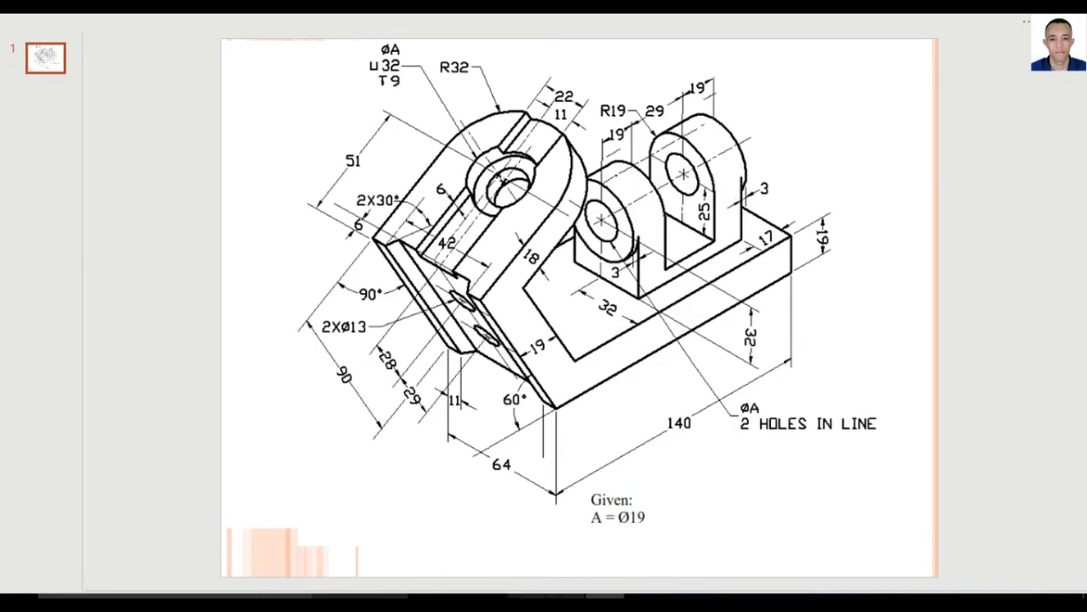
Open a sketch on the right plane (Plan de droite) and view it normal to the sketch plane
left_click(627, 543)
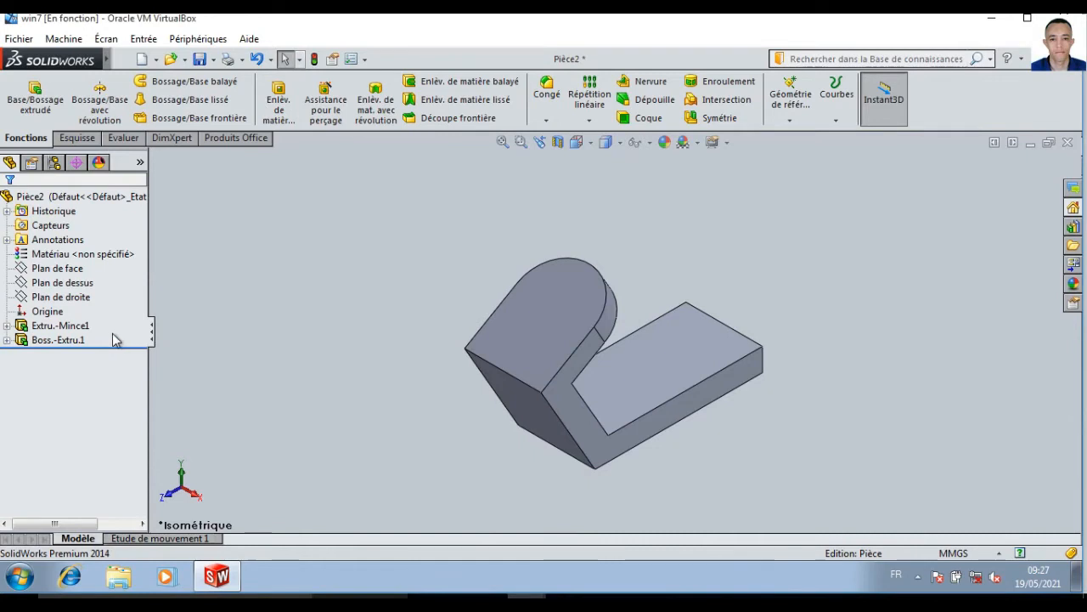
left_click(68, 298)
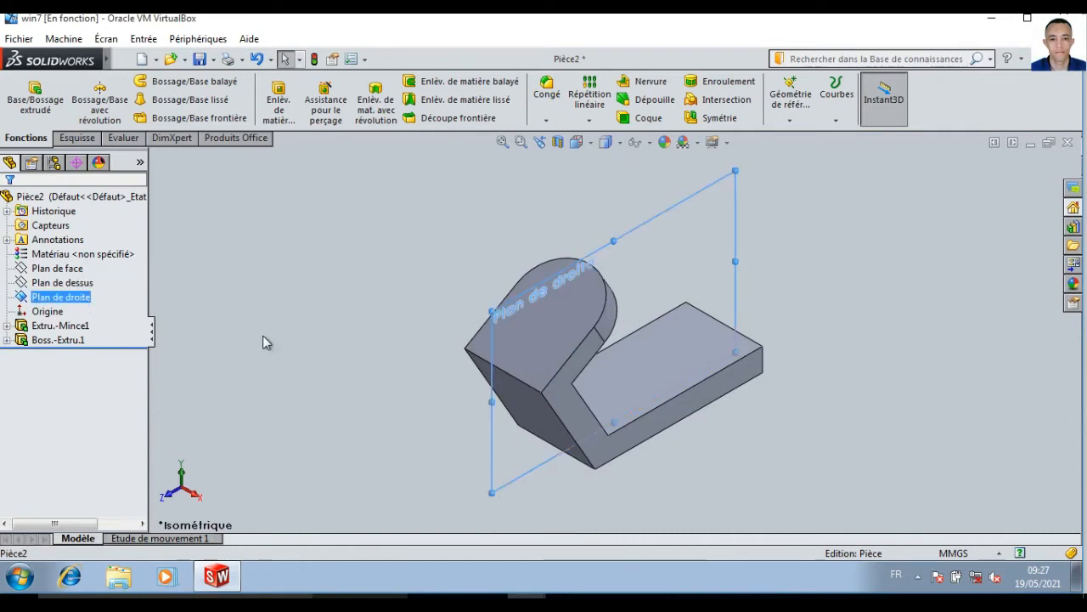
key("ctrl+1")
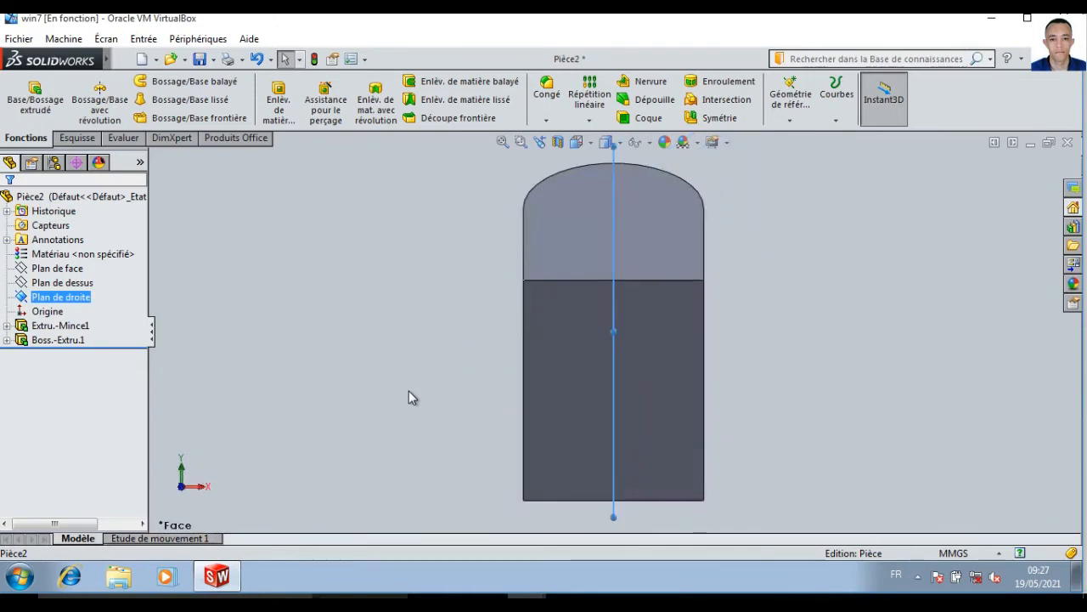
key("ctrl+7")
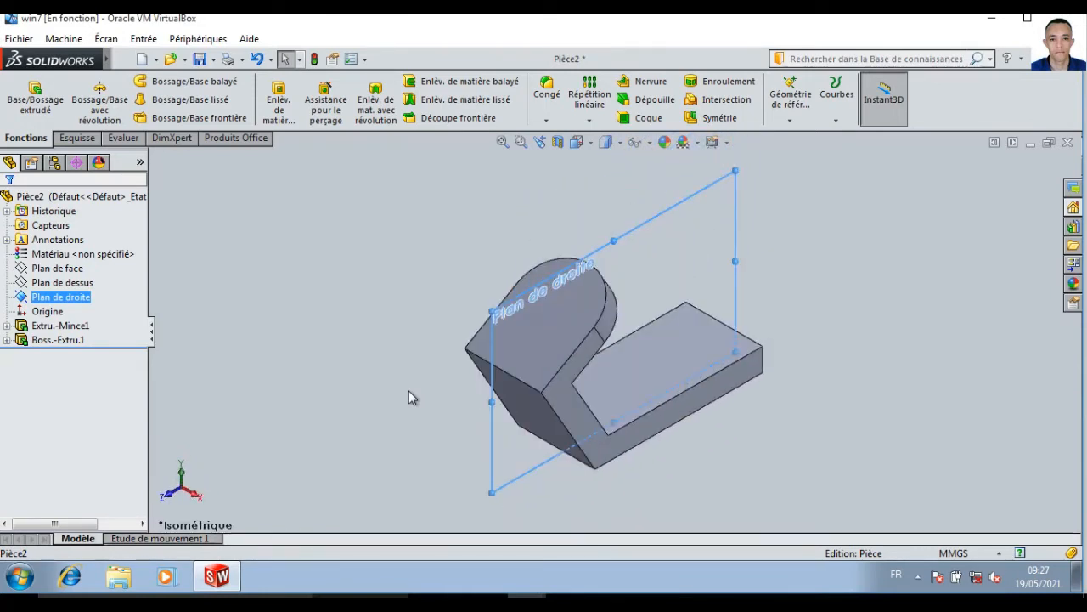
left_click(76, 138)
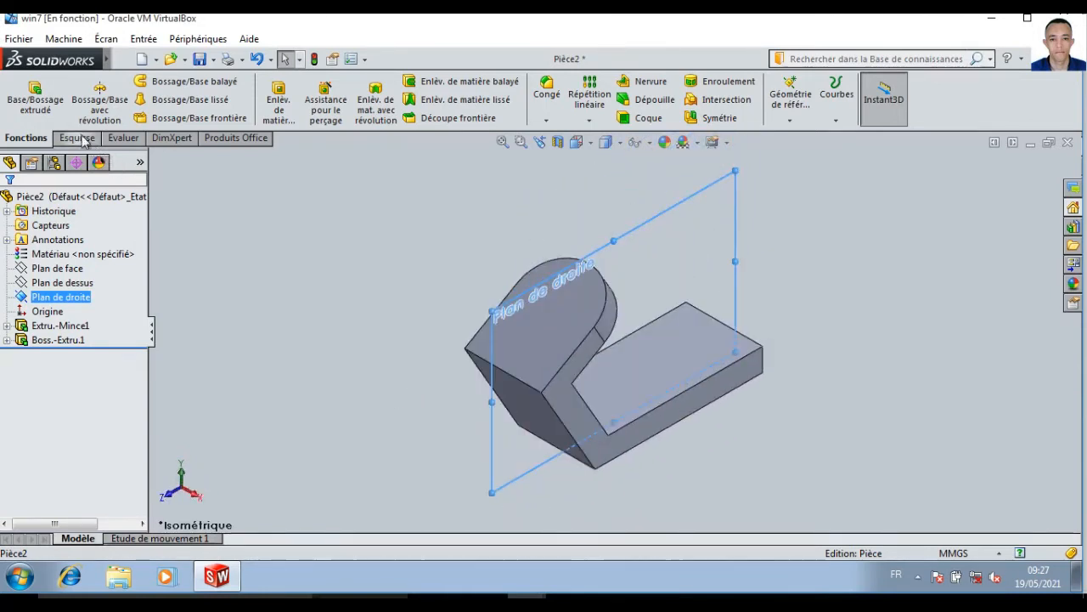
left_click(24, 91)
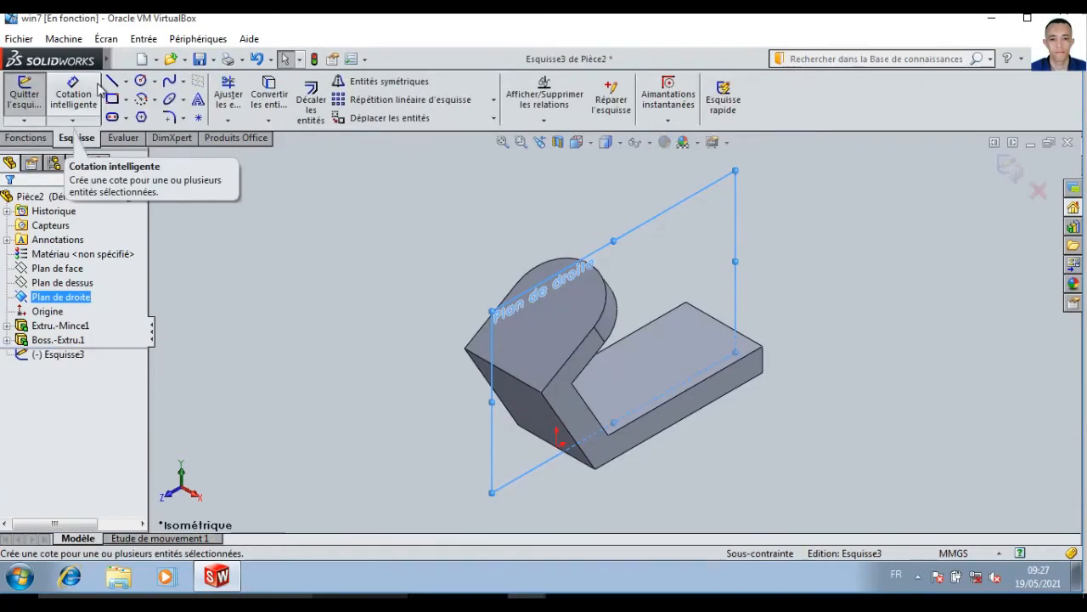
left_click(113, 106)
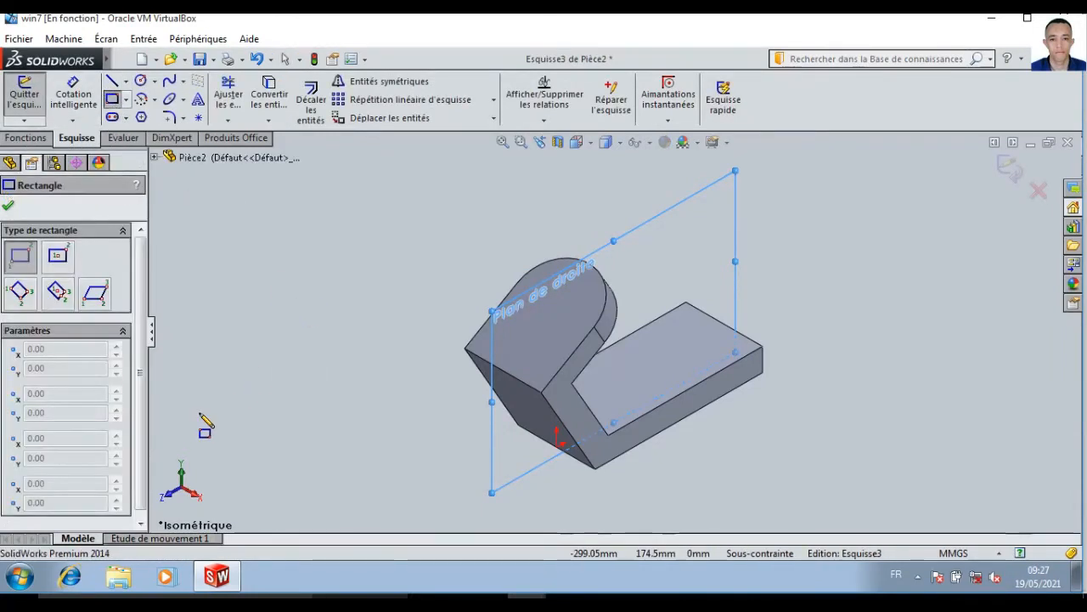
key("Escape")
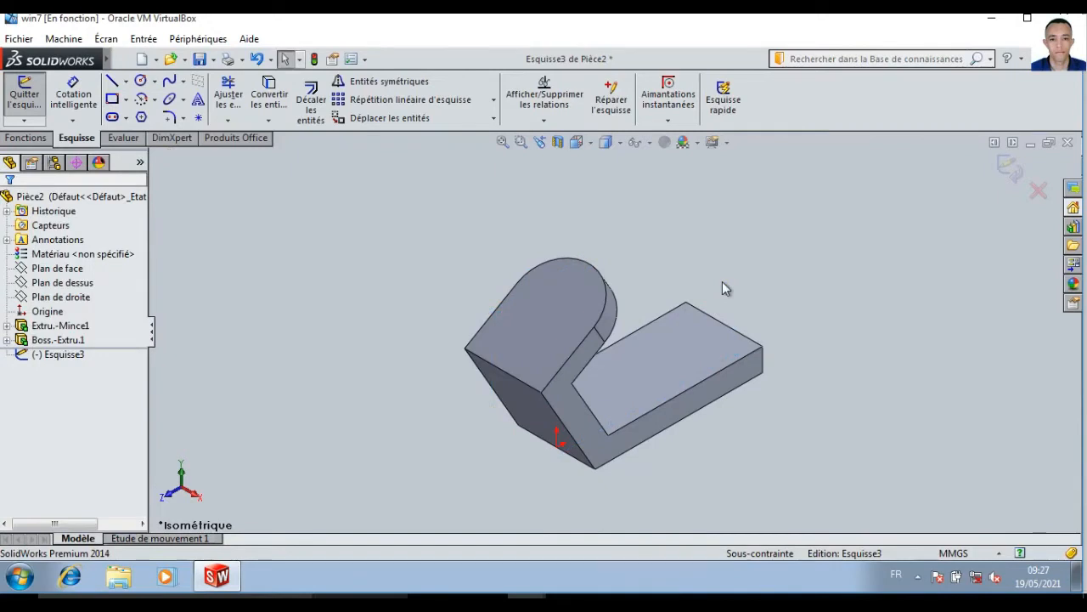
left_click(67, 355)
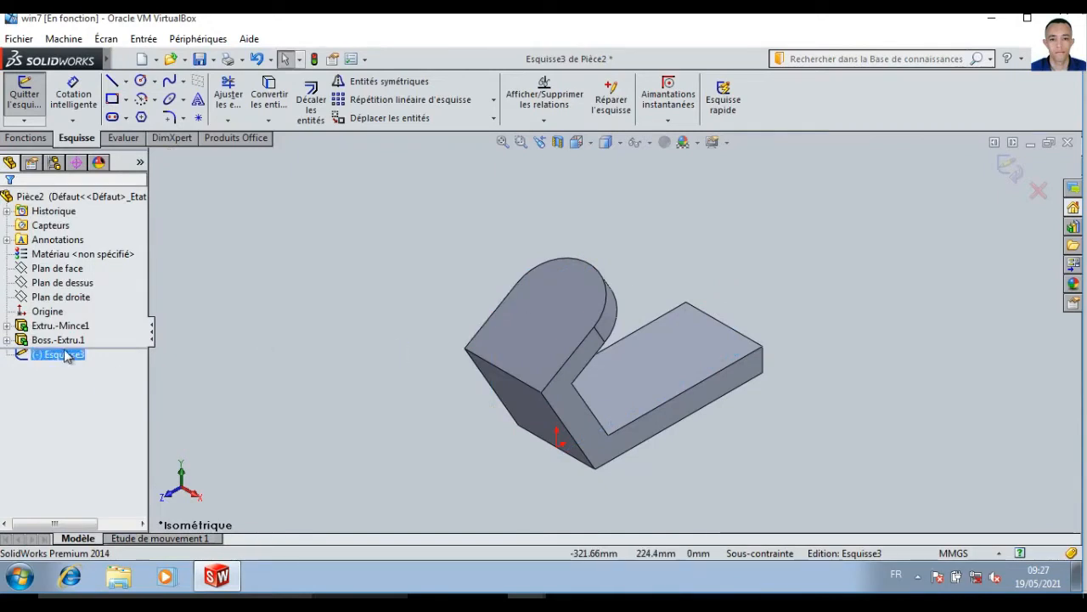
right_click(68, 355)
left_click(94, 327)
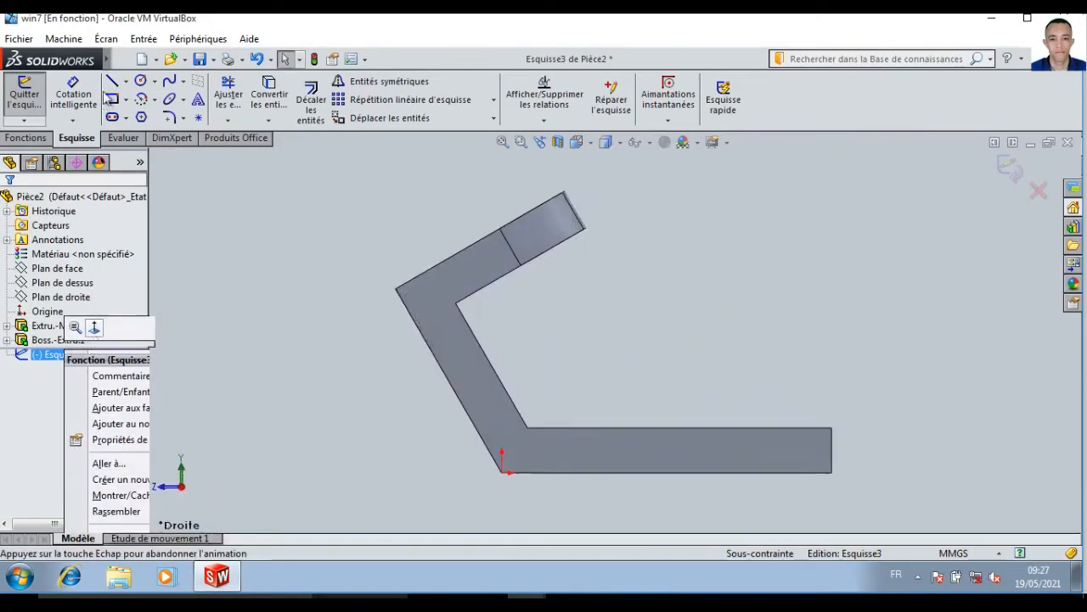
Sketch a corner rectangle about 65 mm by 27 mm above the horizontal base plate
left_click(113, 100)
left_click(653, 403)
left_click(806, 340)
key("Escape")
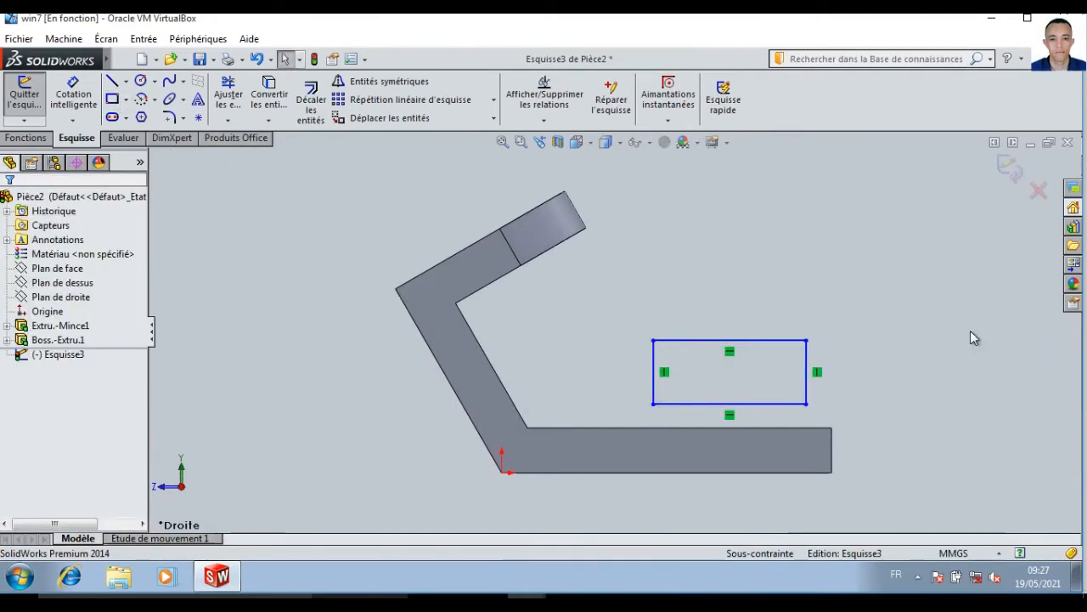
Make the rectangle's lower line collinear with the upper edge of the horizontal base plate
left_click(753, 413)
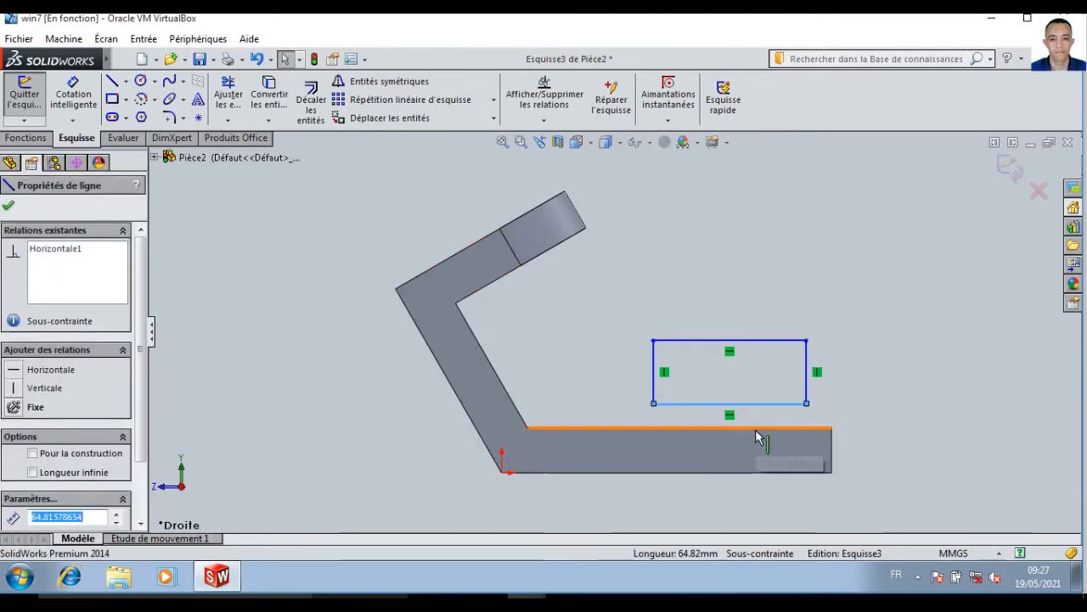
left_click(755, 429, "ctrl")
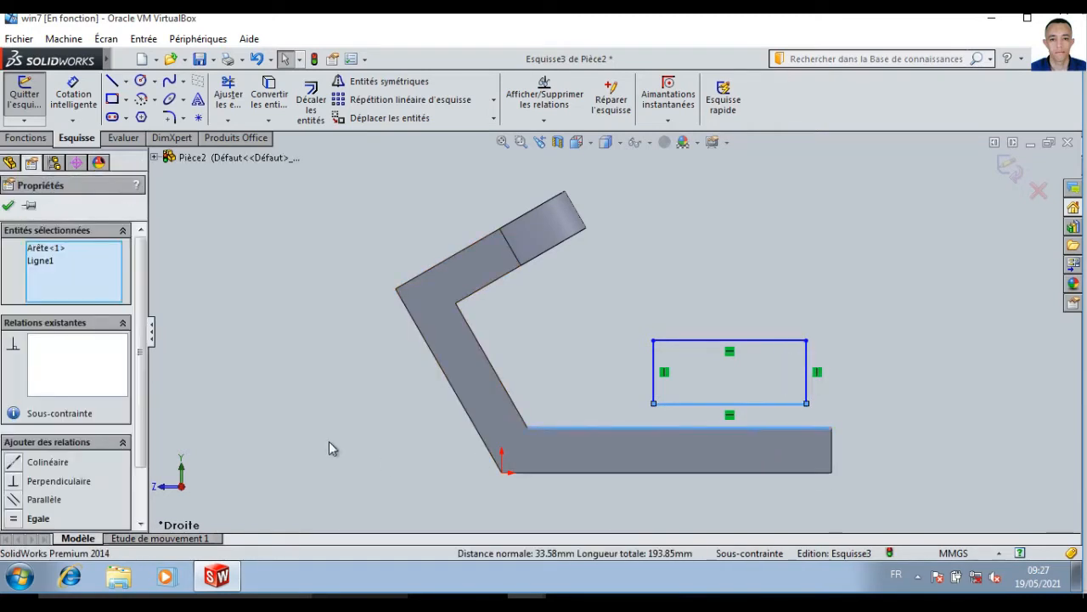
left_click(17, 465)
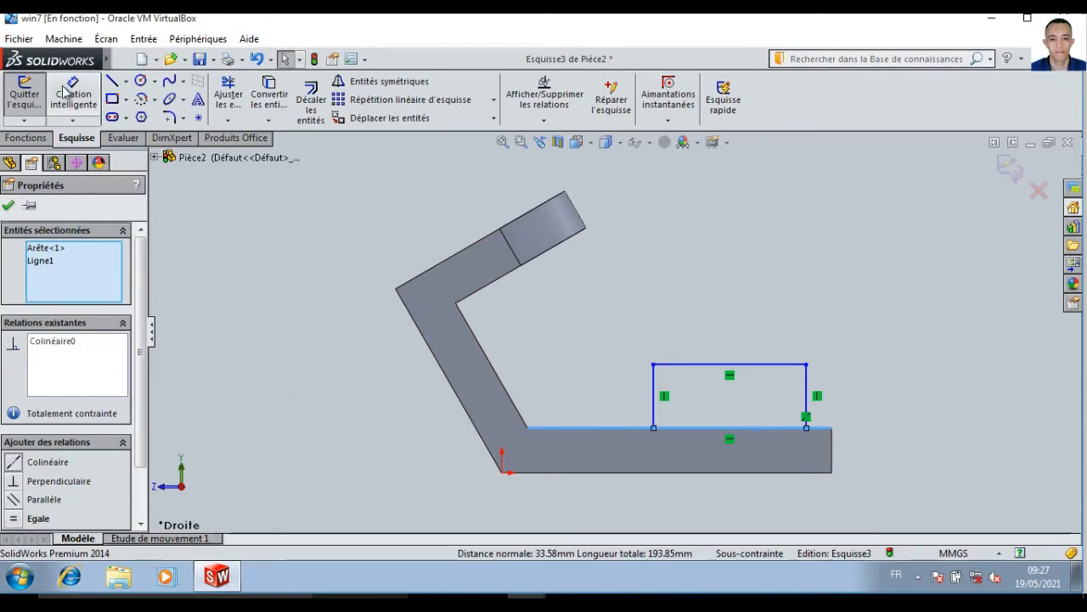
Check the reference drawing and dimension the gap between the rectangle's outer side and the base plate's free end as 17 mm
left_click(553, 297)
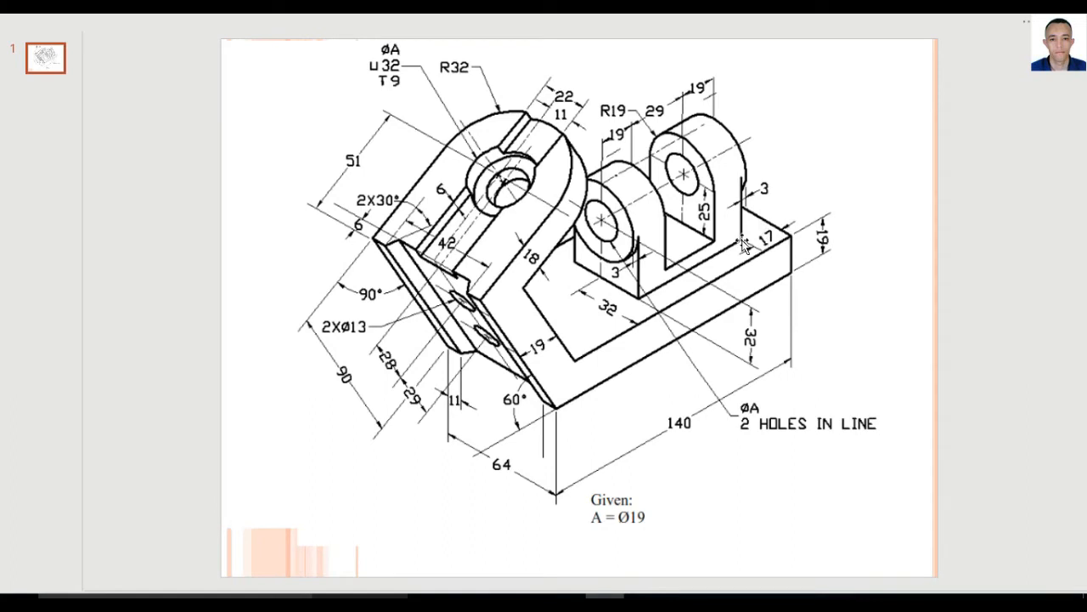
mouse_move(606, 595)
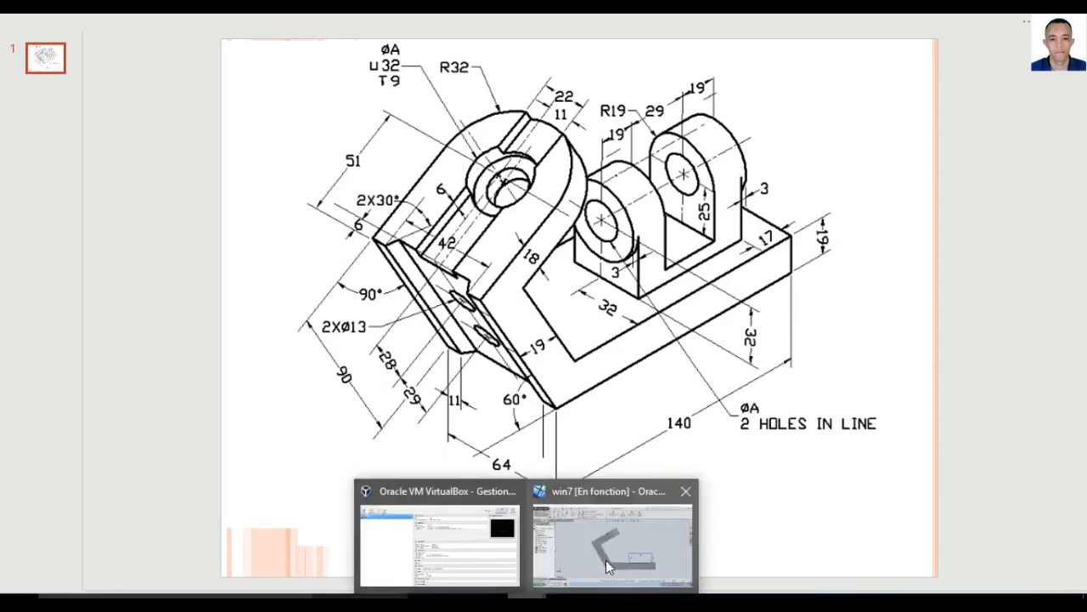
left_click(606, 560)
left_click(810, 414)
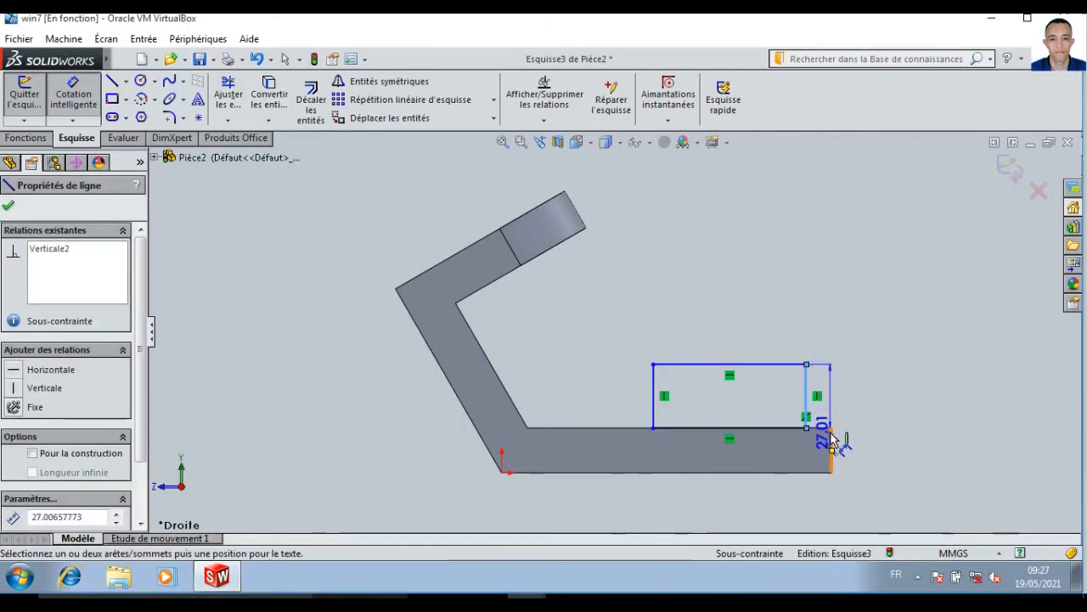
left_click(829, 414)
type("17")
key("Return")
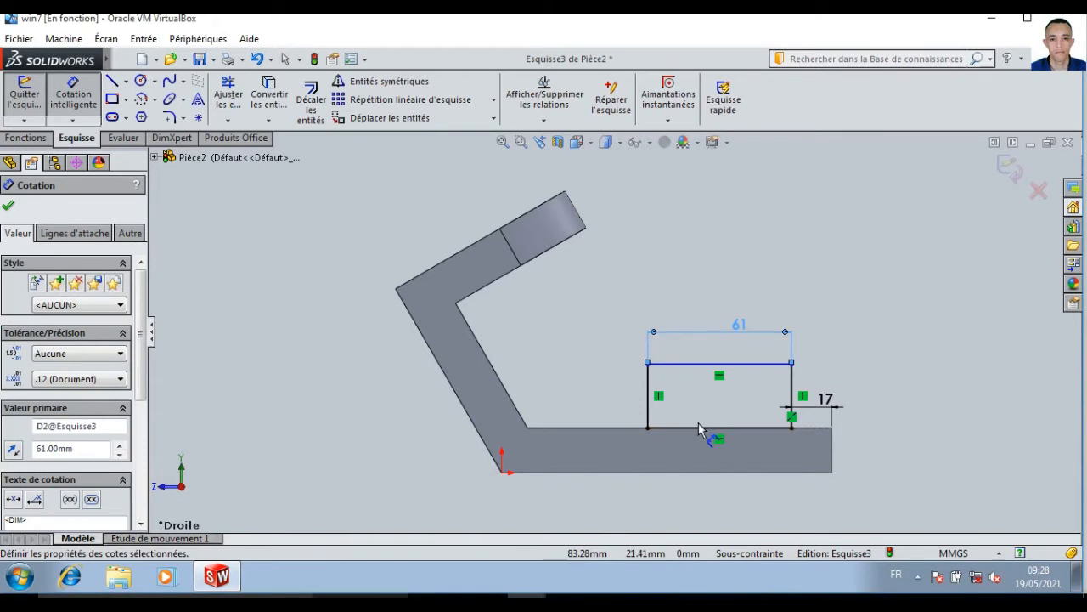
Dimension the rectangle's height between its lower and upper lines as 32 mm
left_click(699, 427)
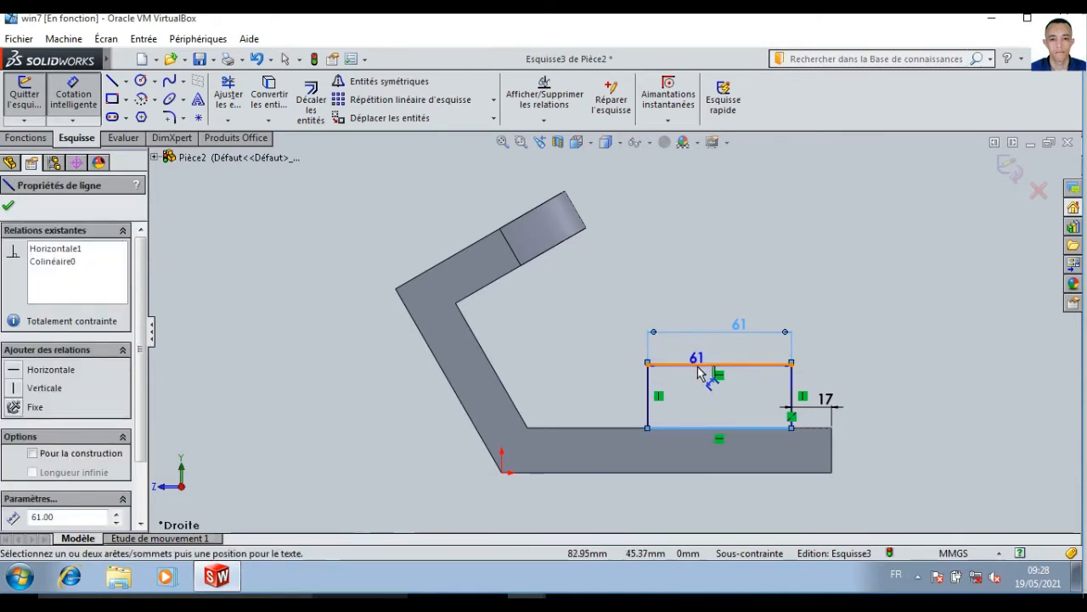
left_click(700, 364)
left_click(606, 384)
type("32")
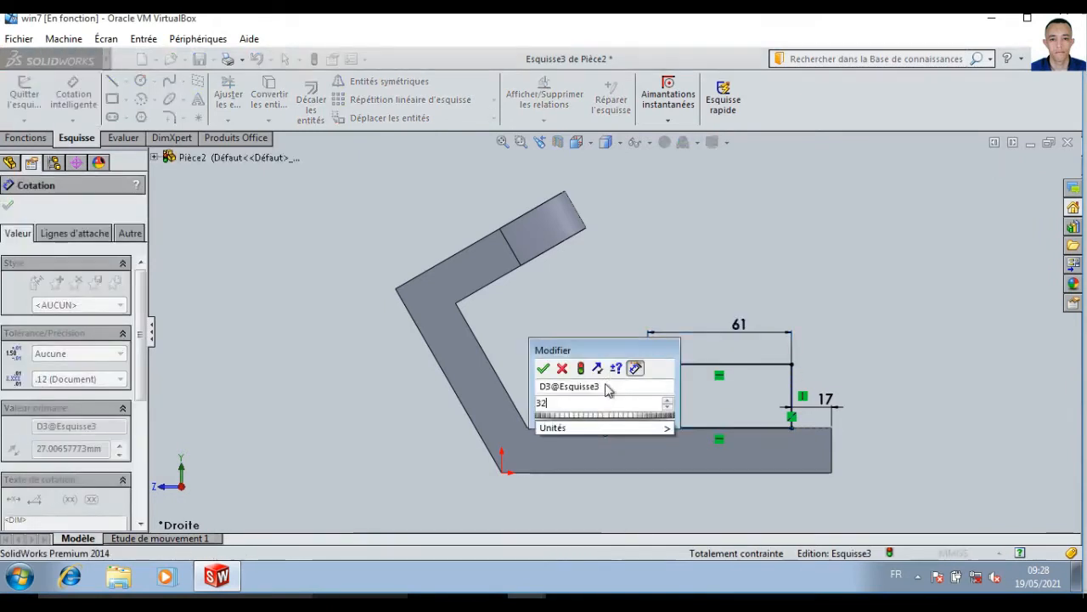
key("Return")
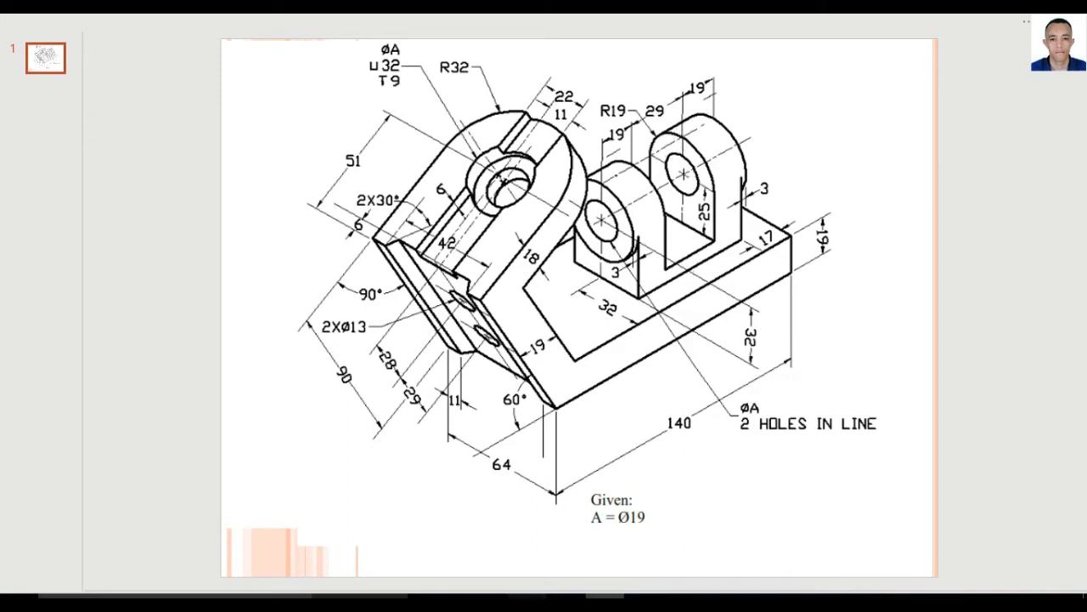
Extrude the rectangle as a mid-plane (Plan milieu) boss 38 mm deep, merged with the base plate
mouse_move(527, 605)
left_click(612, 544)
left_click(107, 300)
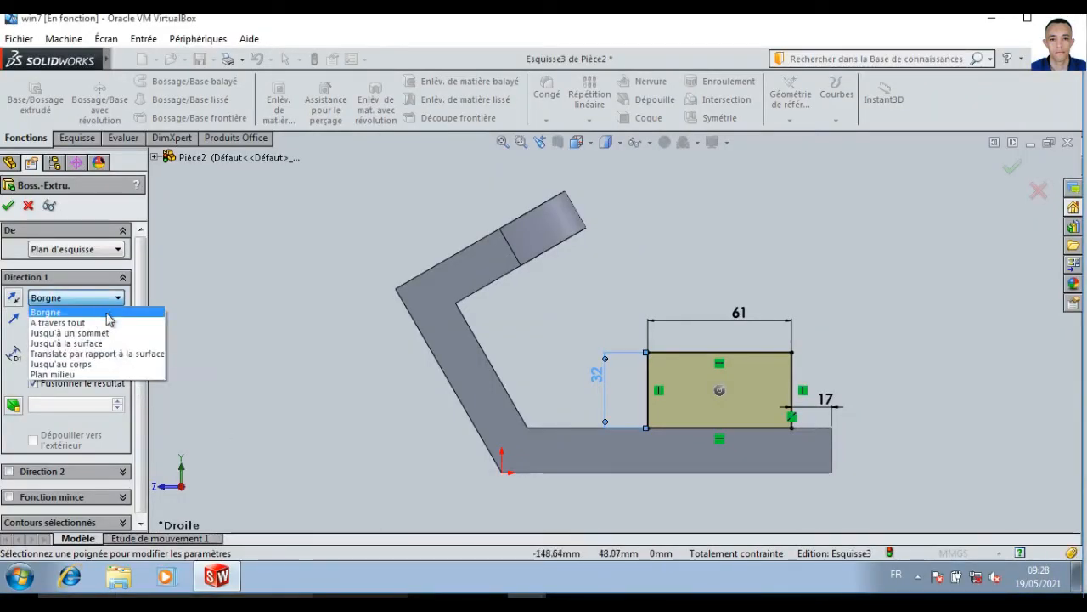
left_click(93, 373)
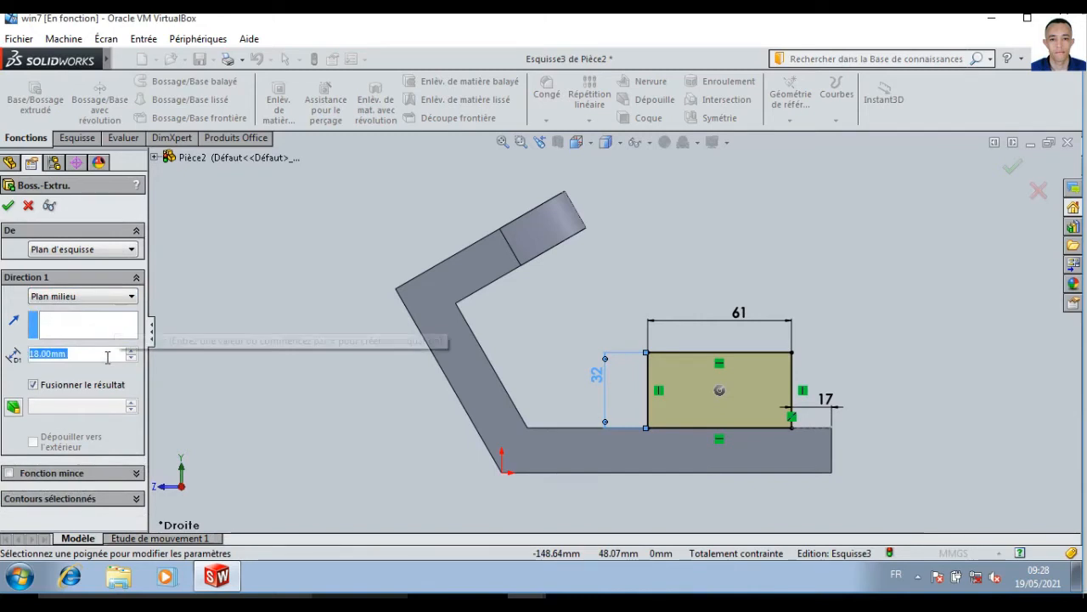
type("38")
key("Return")
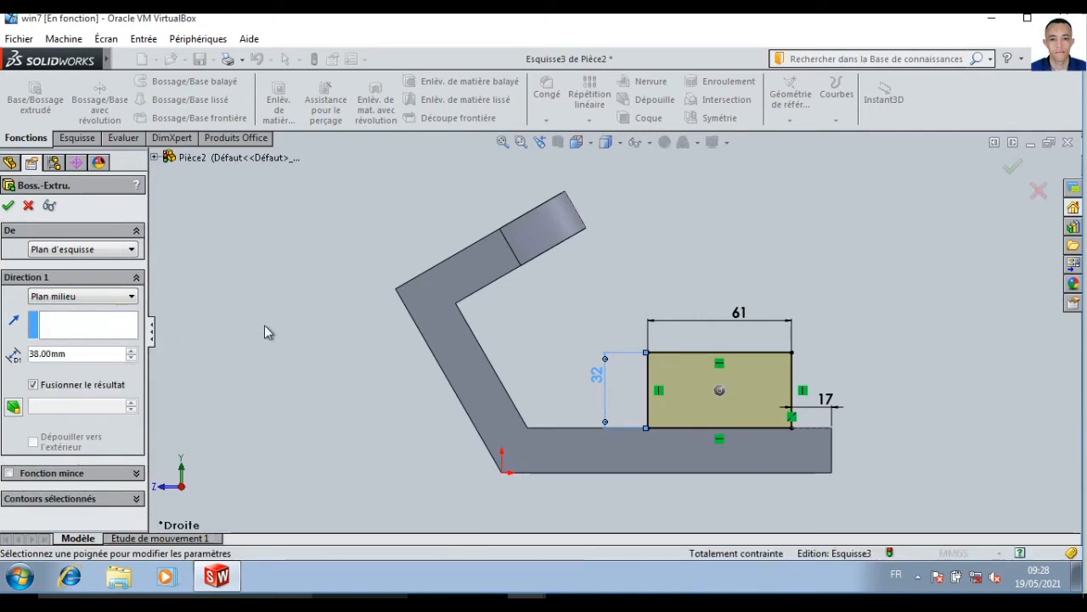
key("ctrl+7")
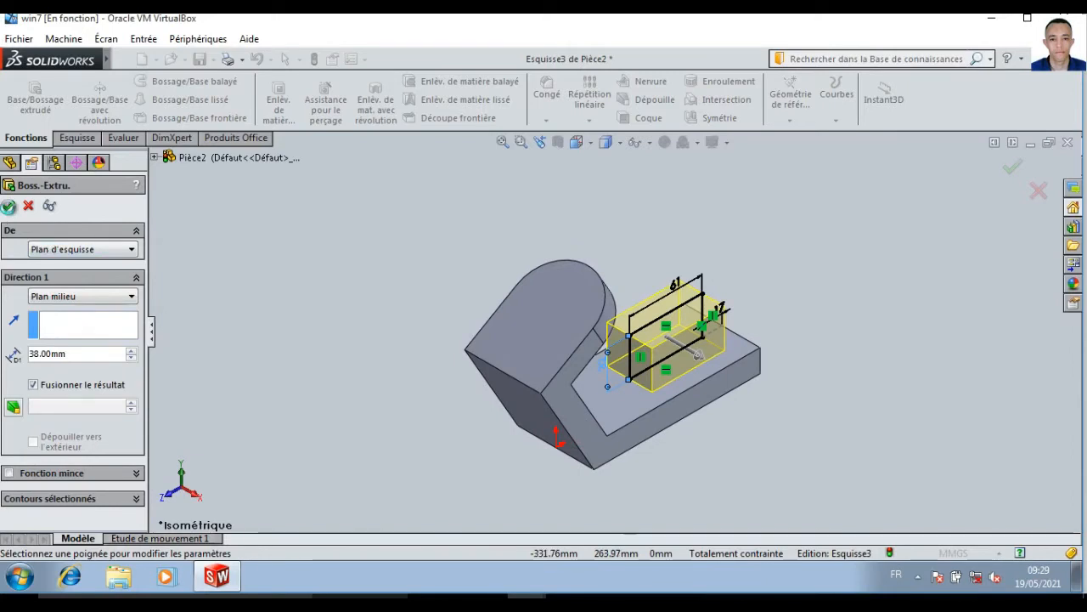
left_click(9, 206)
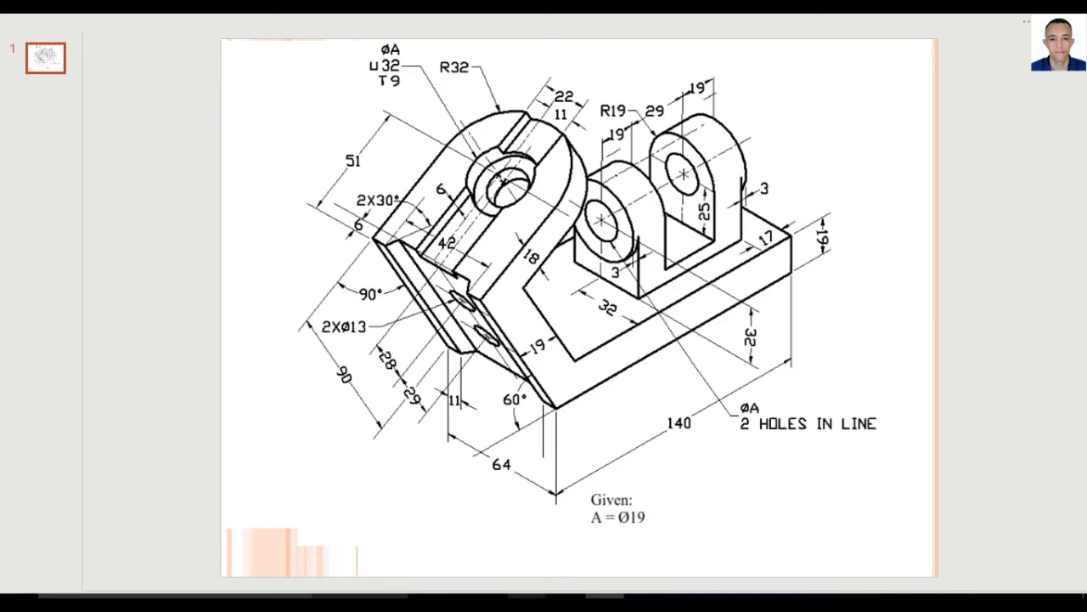
Start an extruded cut on the new block's side face and sketch a rectangle about 25 mm by 16 mm down from its upper edge
left_click(593, 564)
left_click(690, 352)
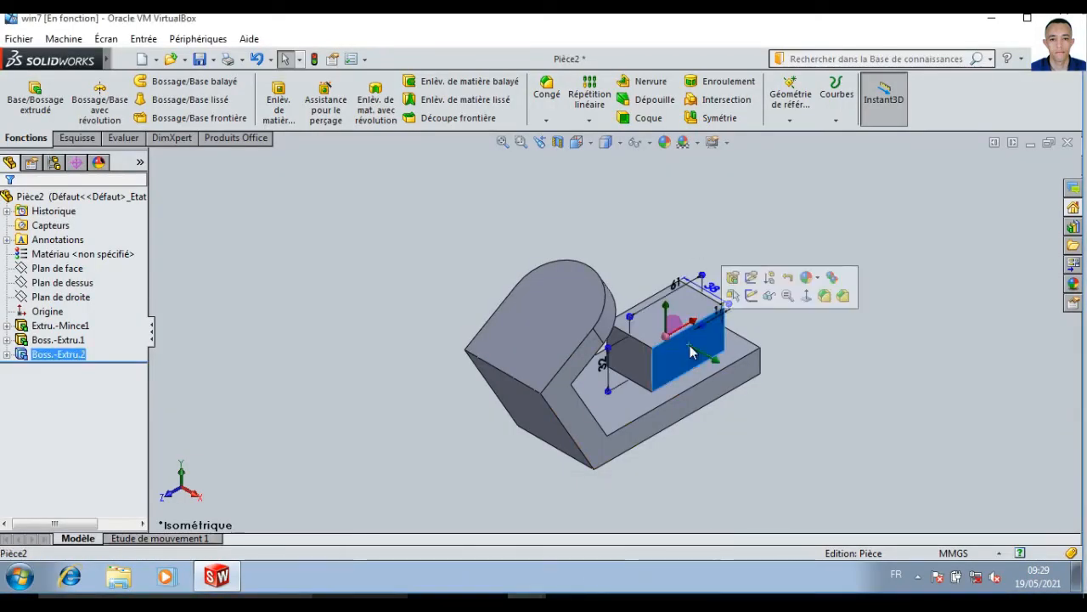
left_click(278, 107)
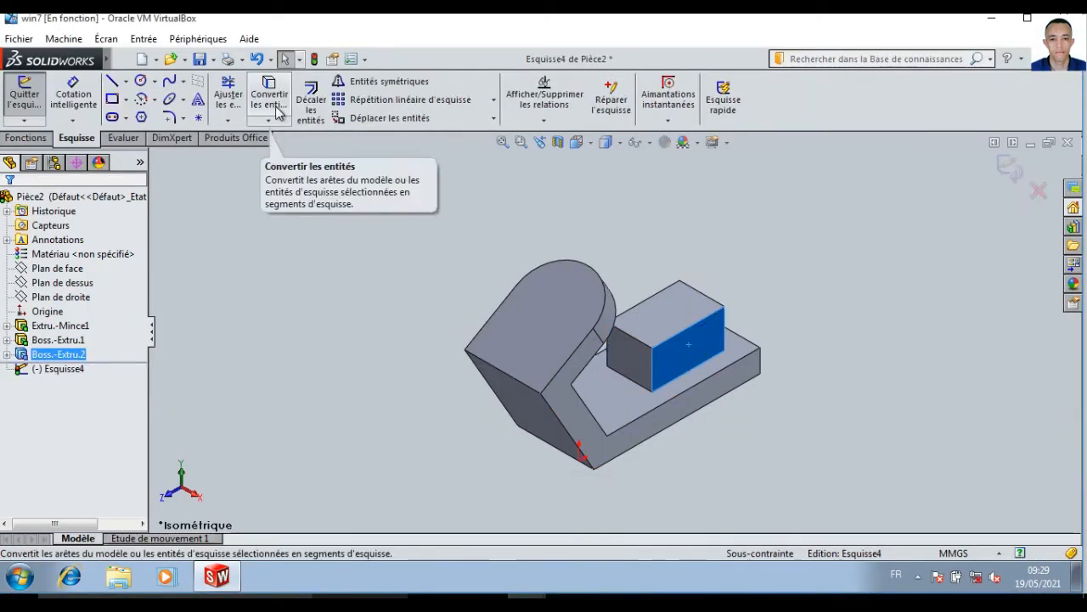
left_click(111, 98)
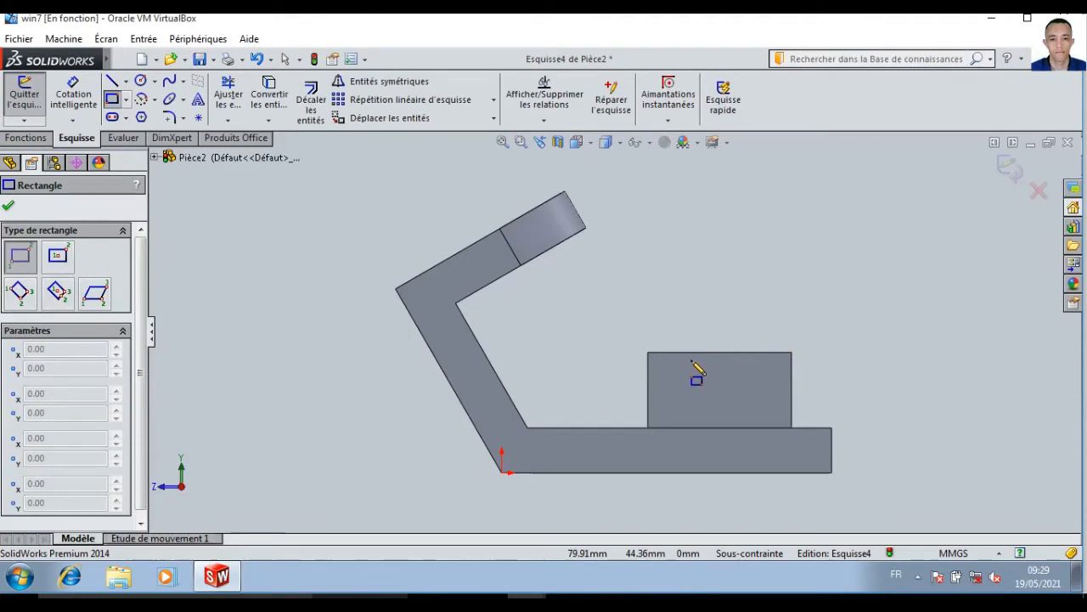
left_click(690, 353)
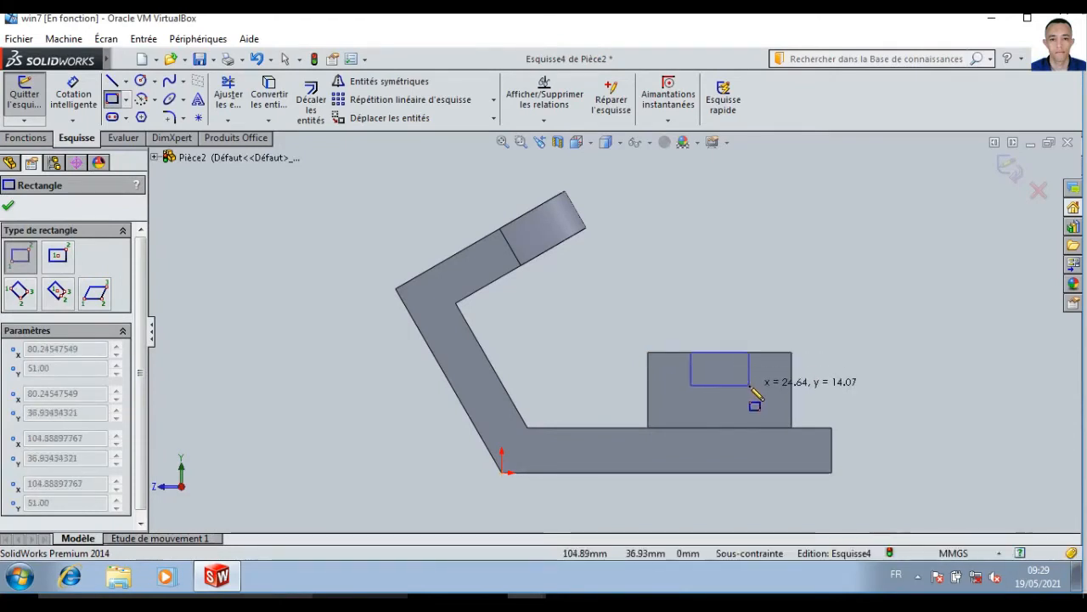
left_click(751, 389)
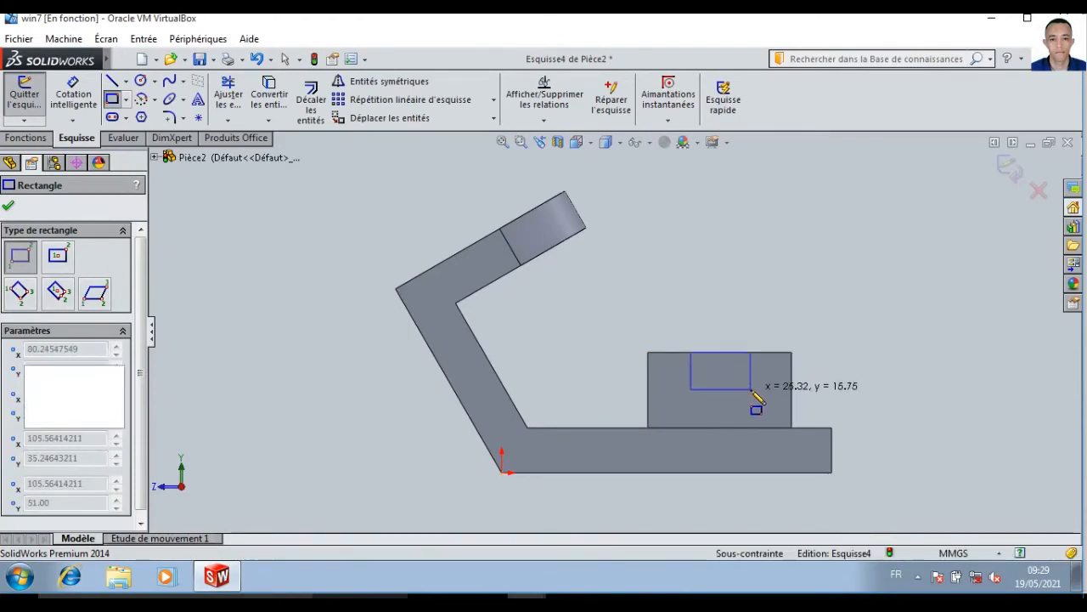
Check the reference drawing and dimension the cut rectangle's depth from the block's upper edge as 25 mm
left_click(73, 93)
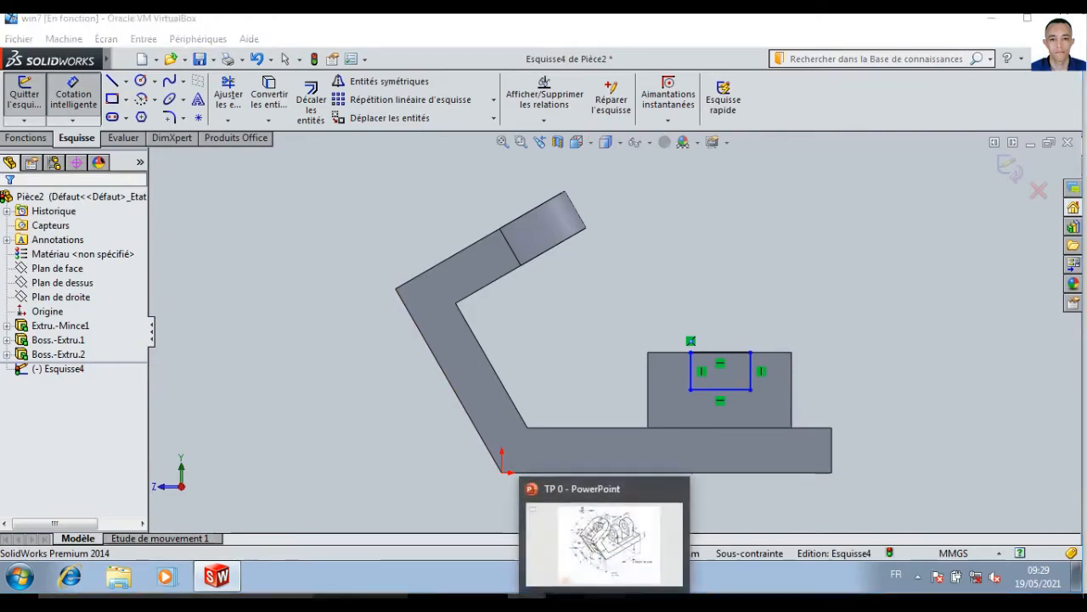
left_click(604, 601)
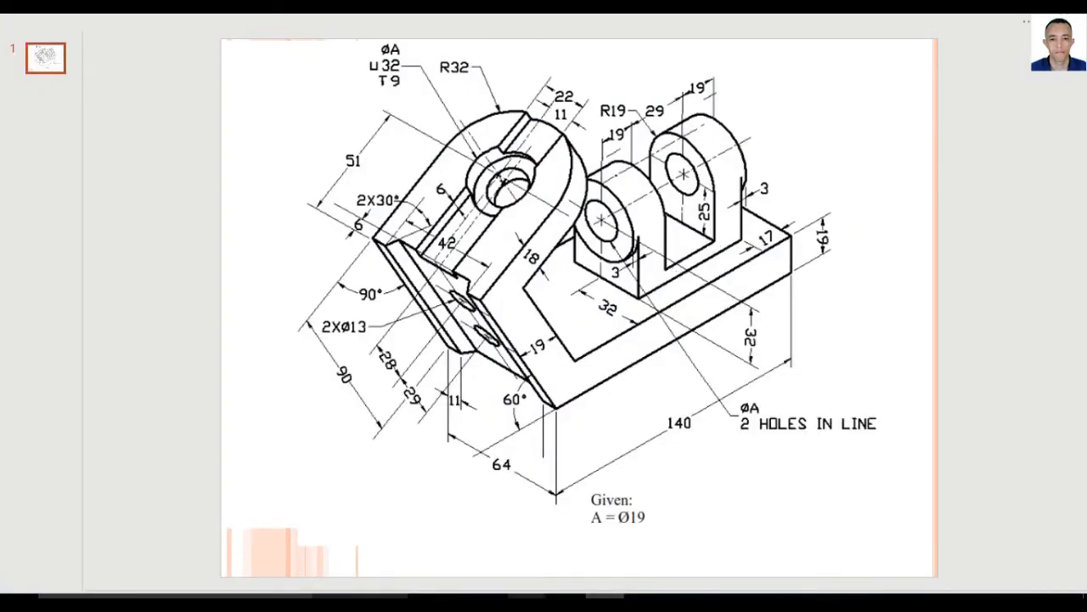
mouse_move(527, 601)
left_click(612, 535)
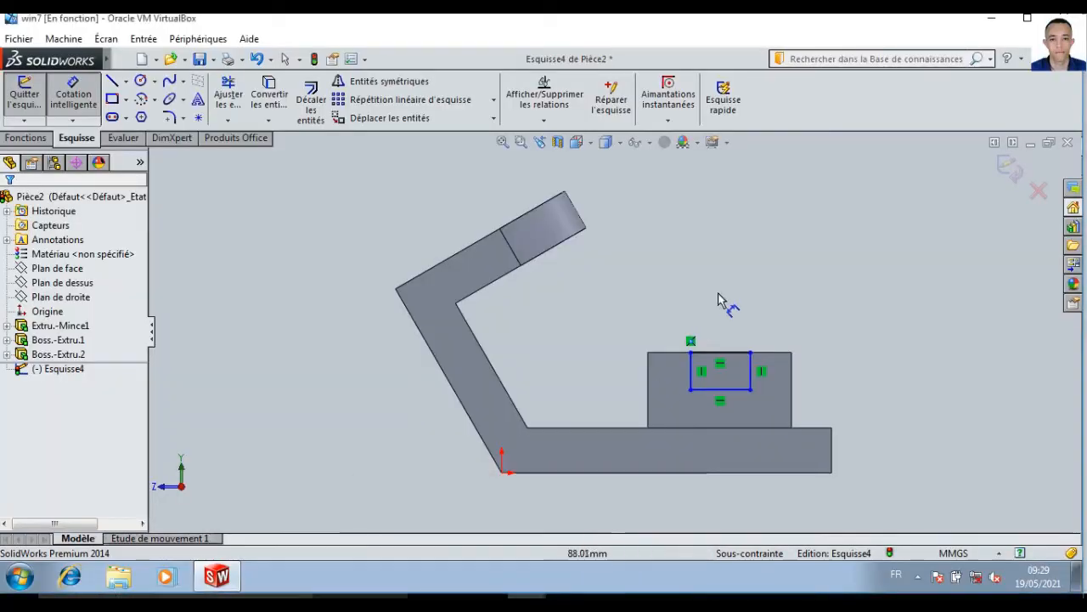
left_click(732, 391)
left_click(722, 353)
left_click(618, 378)
type("25")
key("Return")
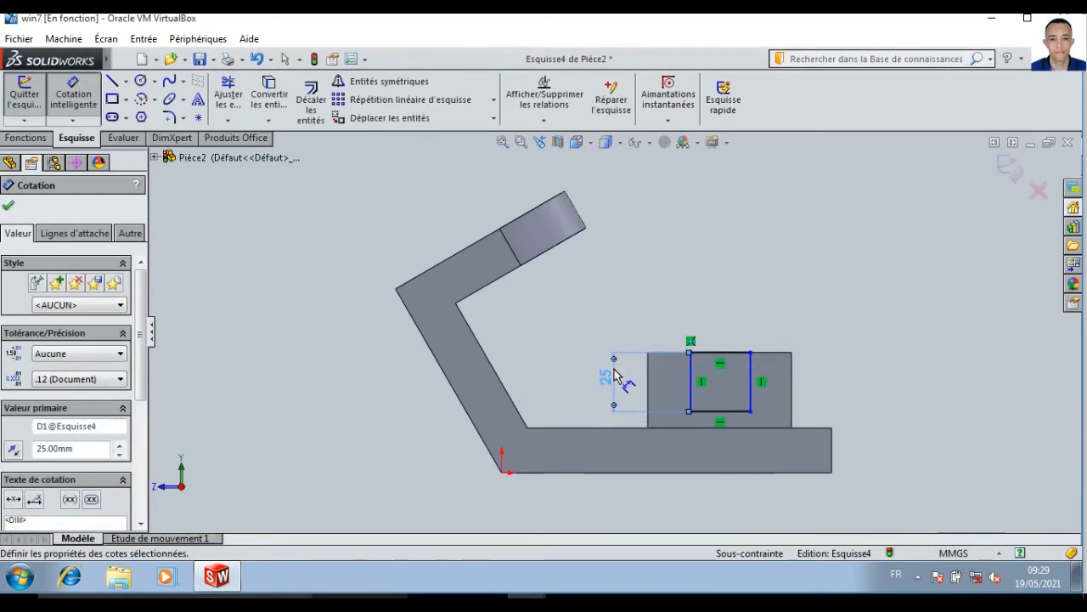
Dimension the cut rectangle's width along its upper line as 29 mm
left_click(719, 354)
left_click(731, 327)
type("29")
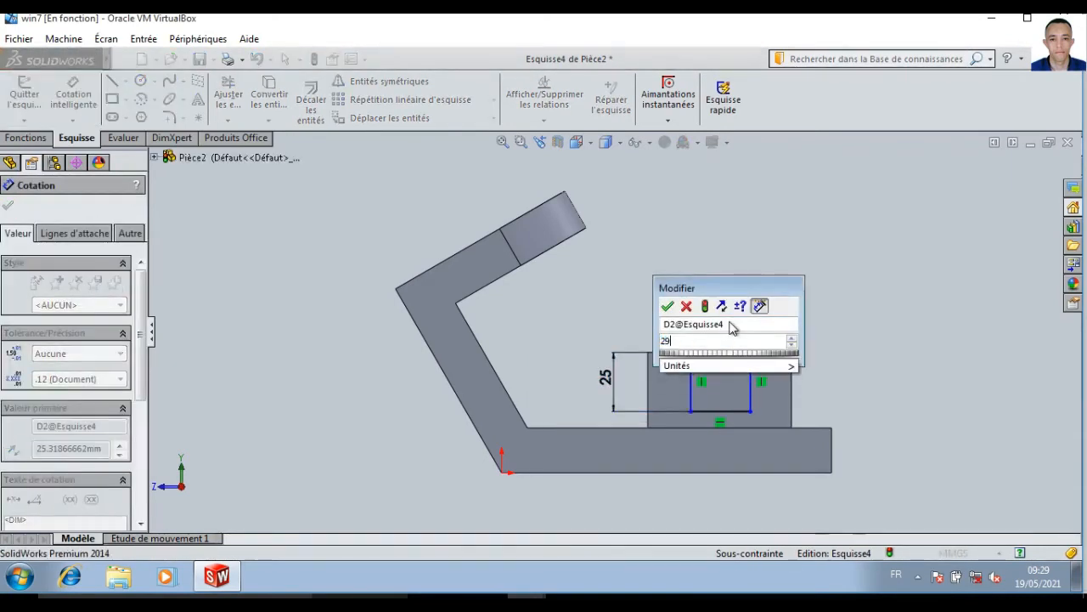
key("Return")
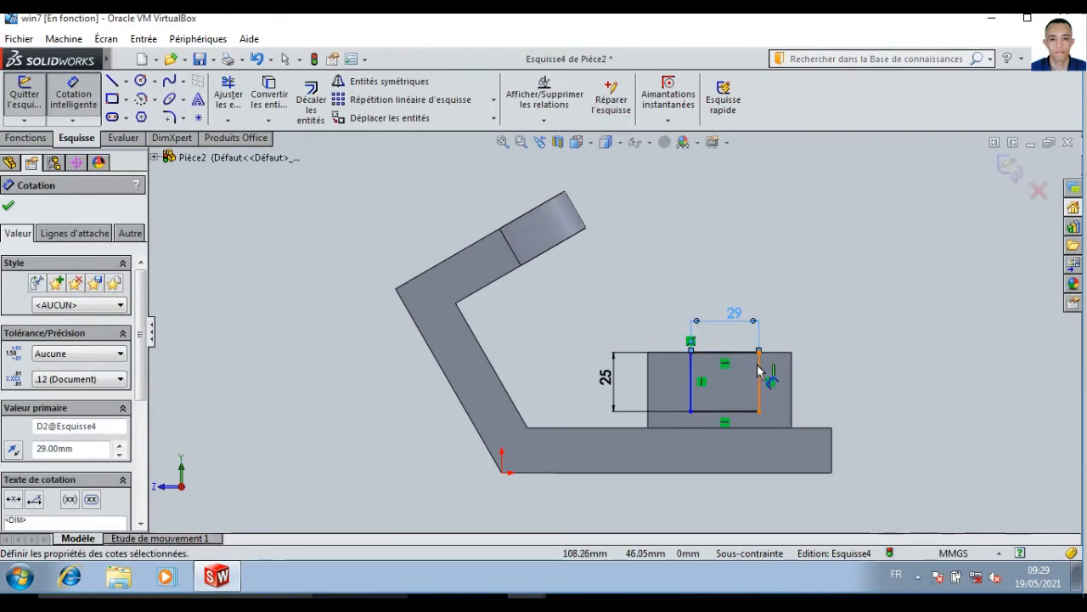
left_click(759, 374)
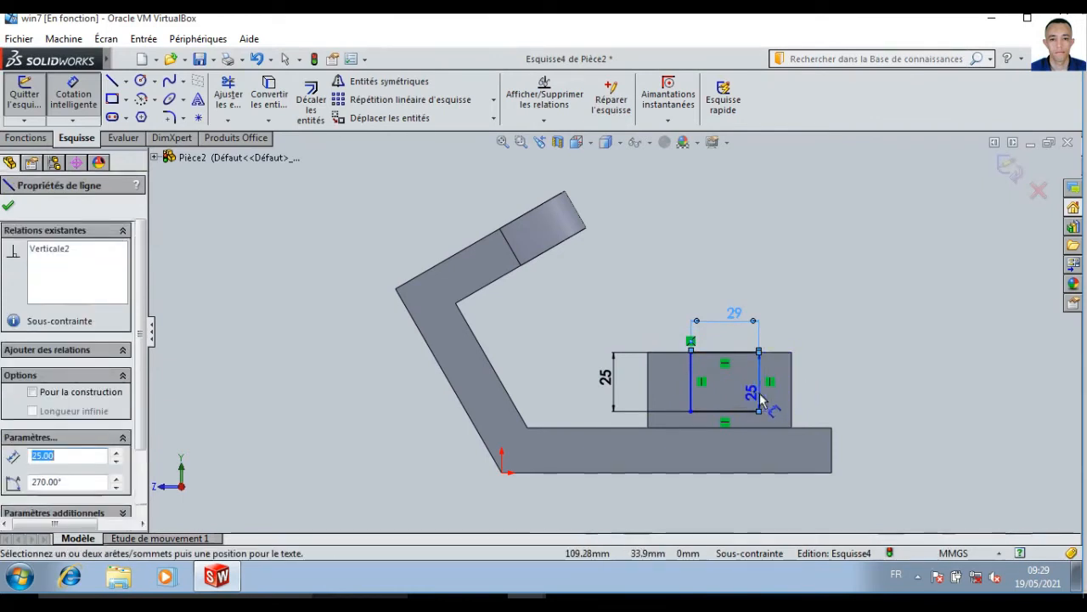
key("Escape")
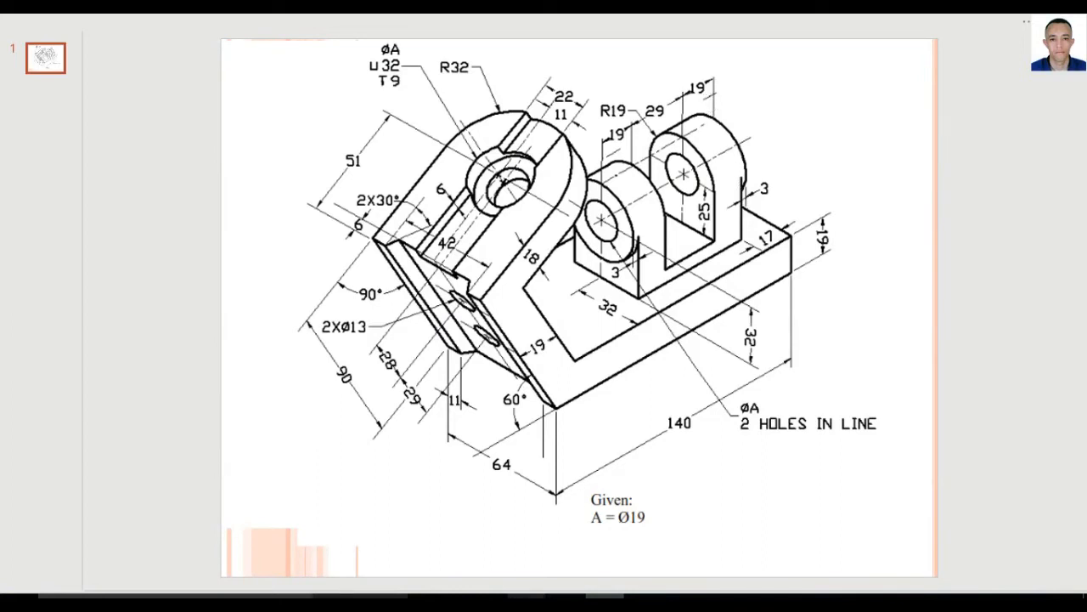
mouse_move(528, 598)
left_click(608, 561)
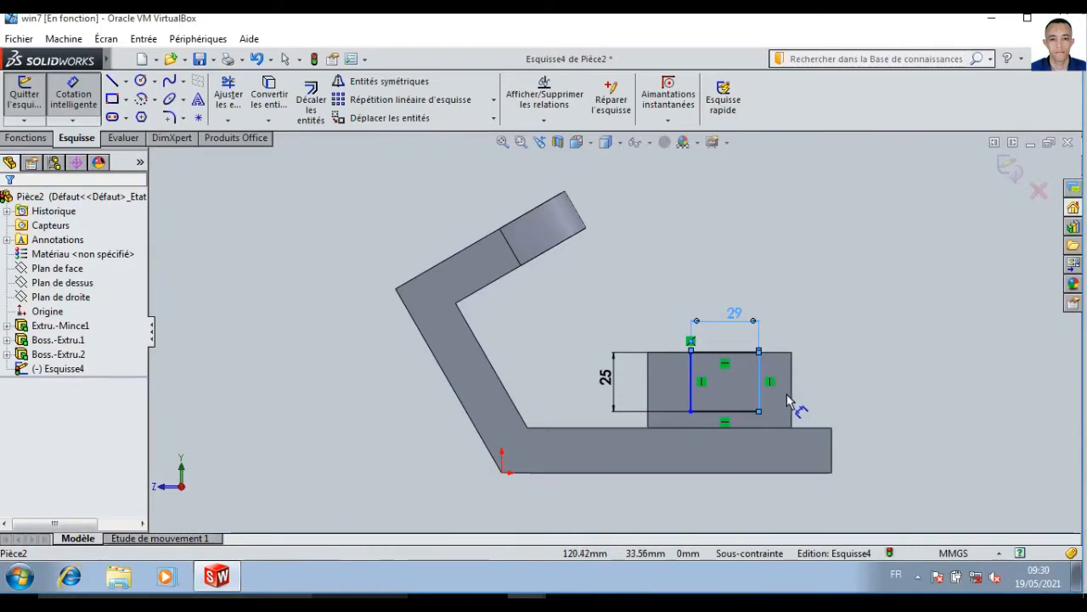
key("Escape")
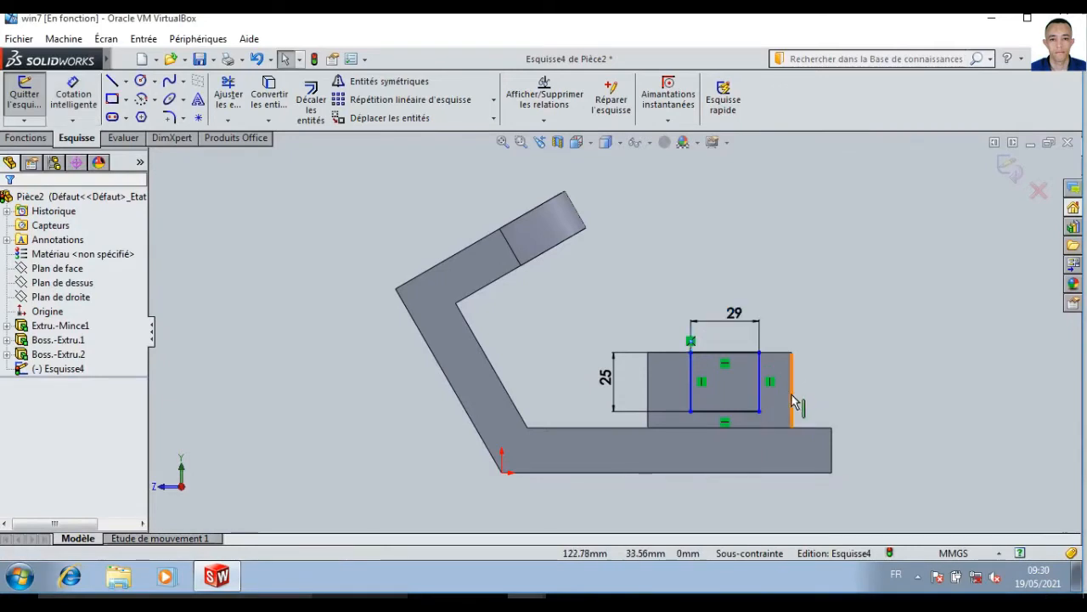
Dimension the distance from the block's outer vertical edge to the nearest side of the cut rectangle as 16 mm
left_click(73, 93)
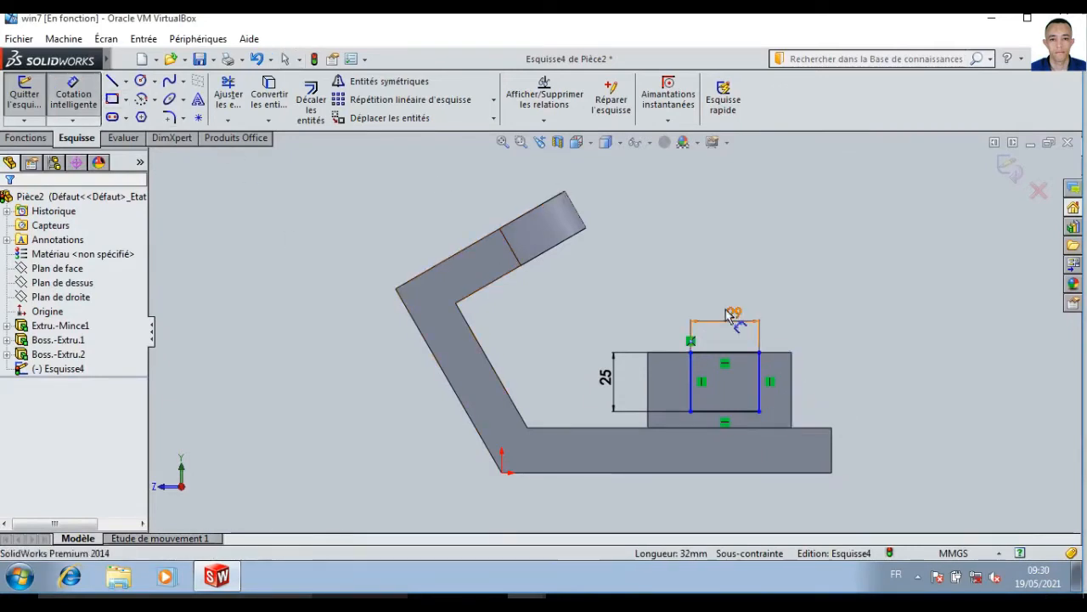
left_click(791, 395)
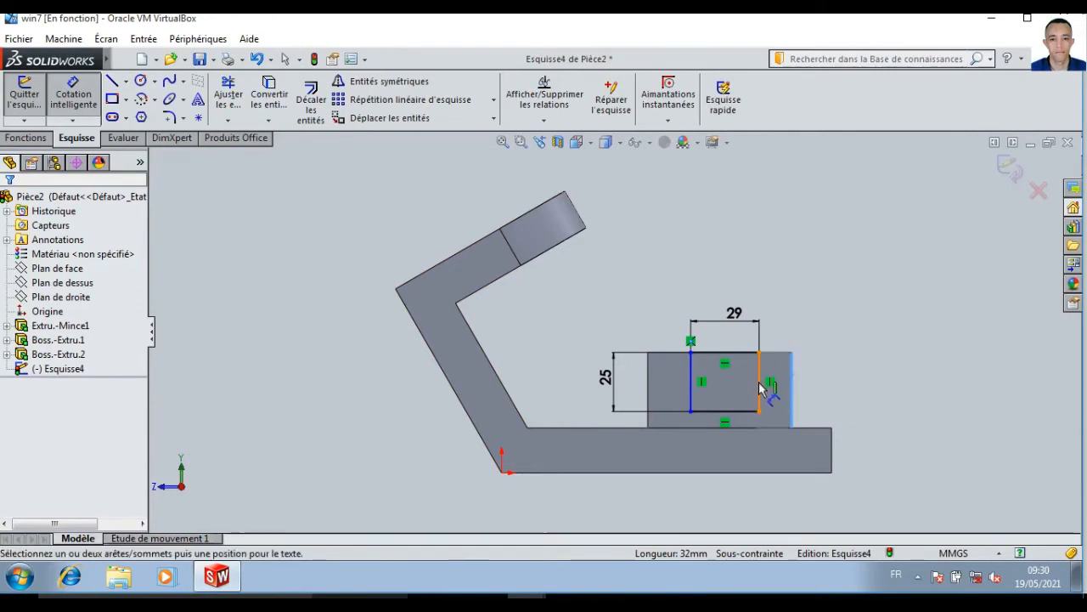
left_click(760, 387)
left_click(794, 299)
type("16")
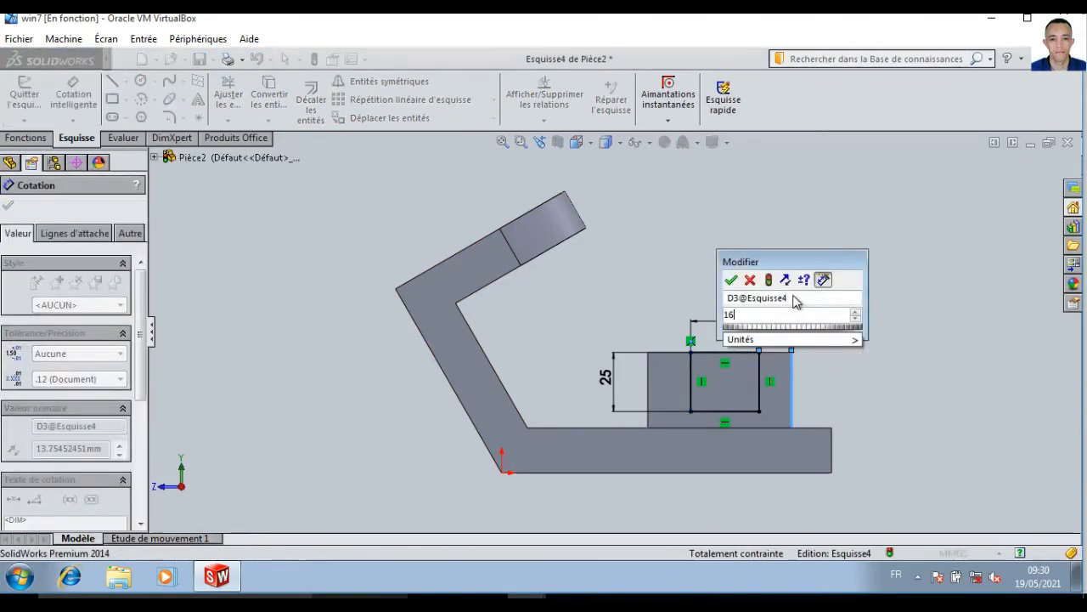
key("Return")
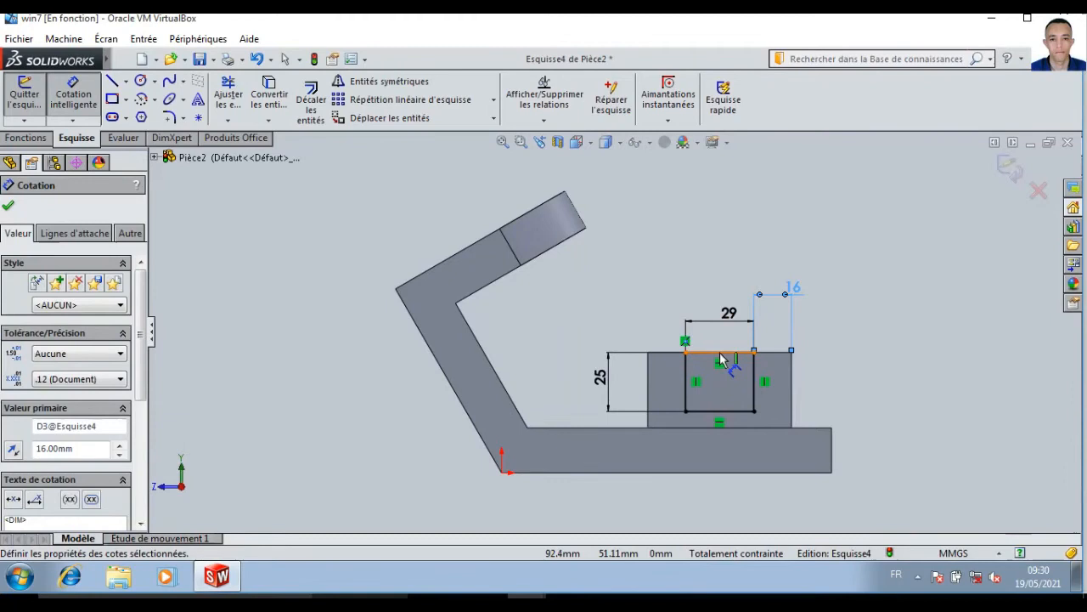
Cut the dimensioned rectangle 38 mm deep through the block to form the notch between the two lugs
left_click(28, 137)
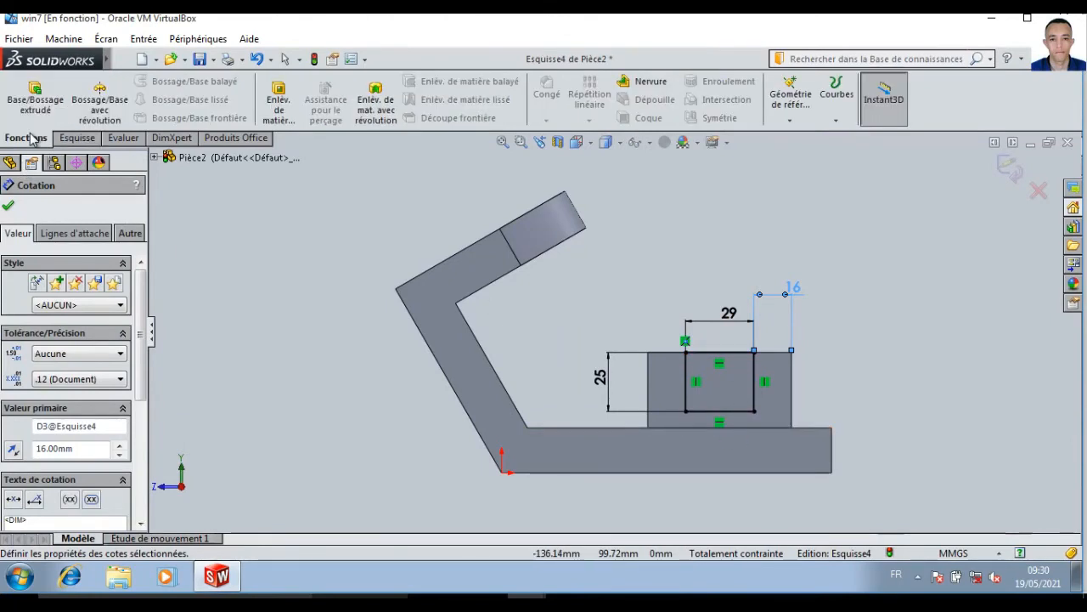
left_click(280, 106)
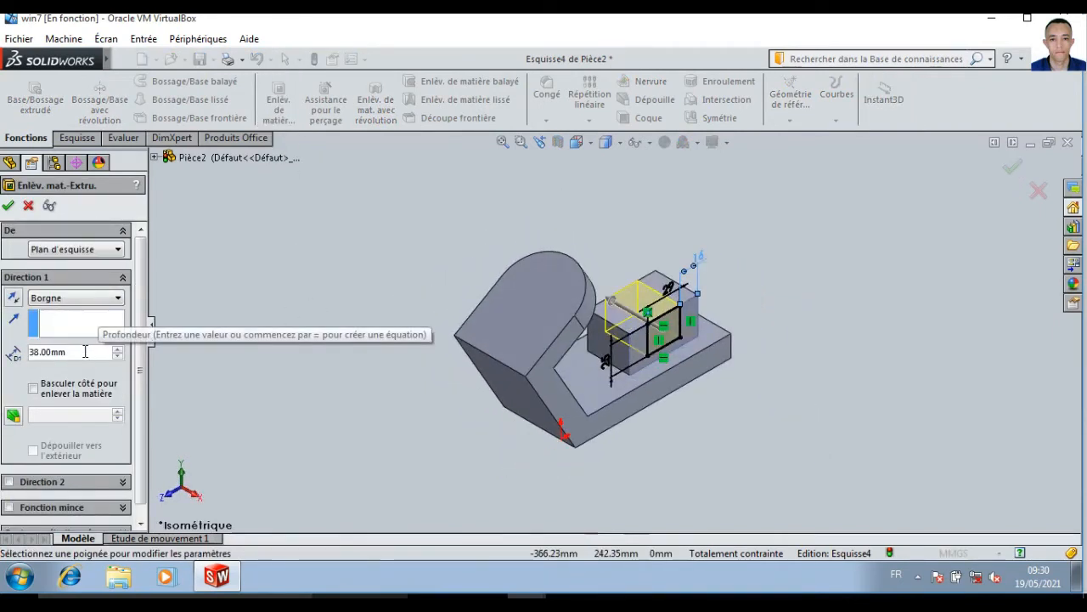
left_click(8, 208)
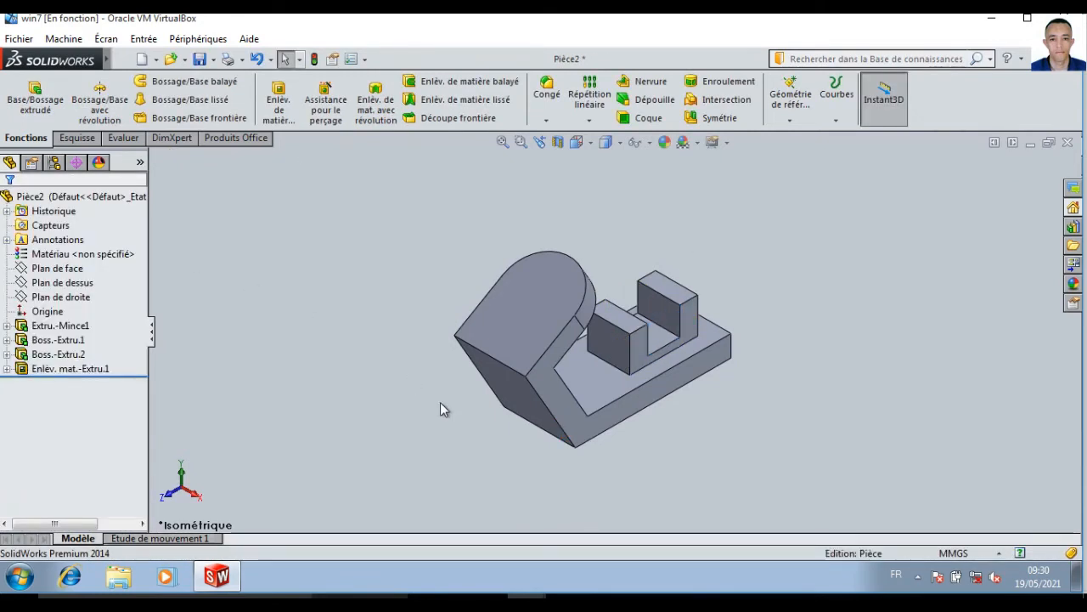
Start a sketch on the far lug's inner face and draw a circle about 27 mm in diameter centred on its upper edge's midpoint
left_click(662, 308)
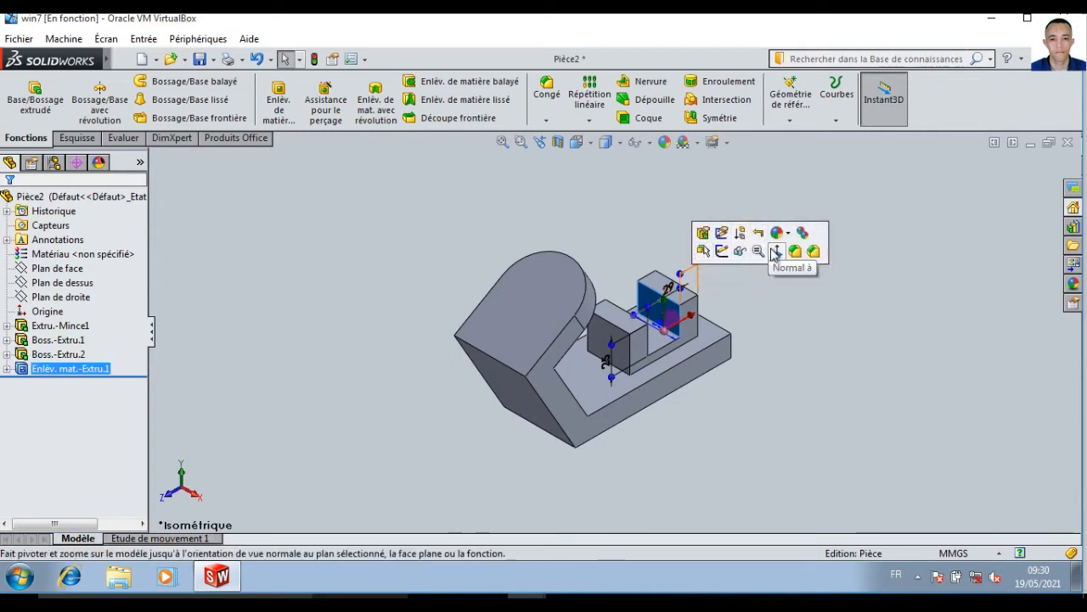
left_click(721, 251)
left_click(141, 79)
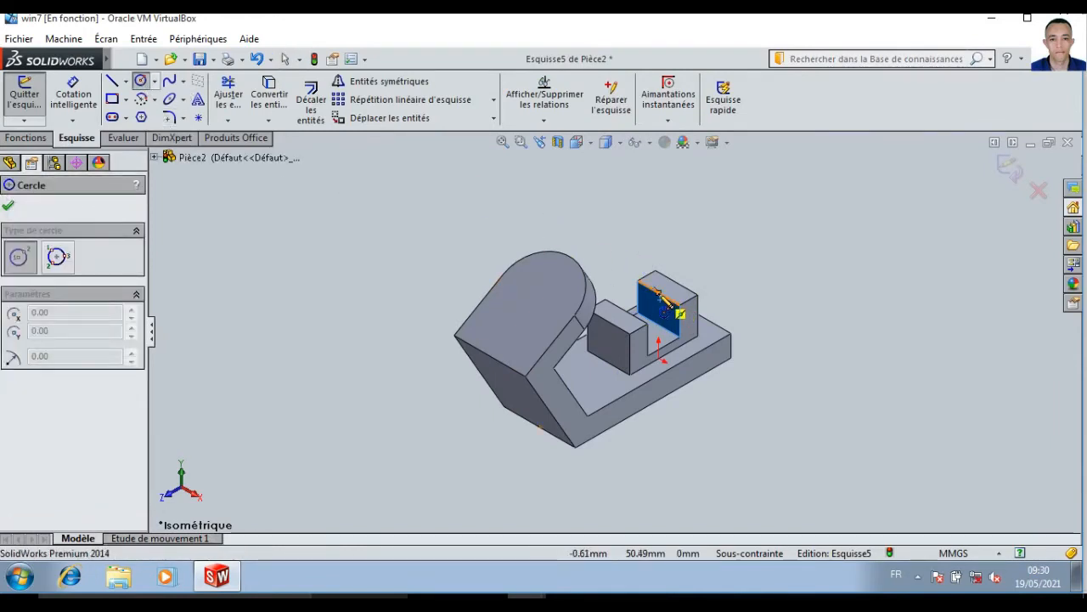
left_click(659, 293)
left_click(673, 292)
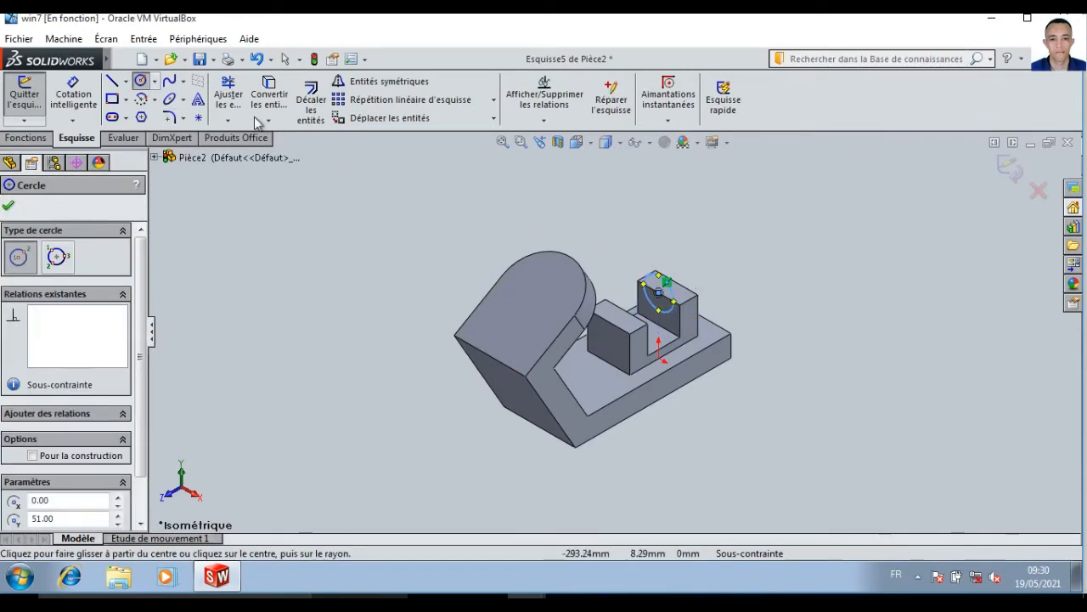
Dimension the circle on the far lug's inner face with a diameter of 38 mm
key("Escape")
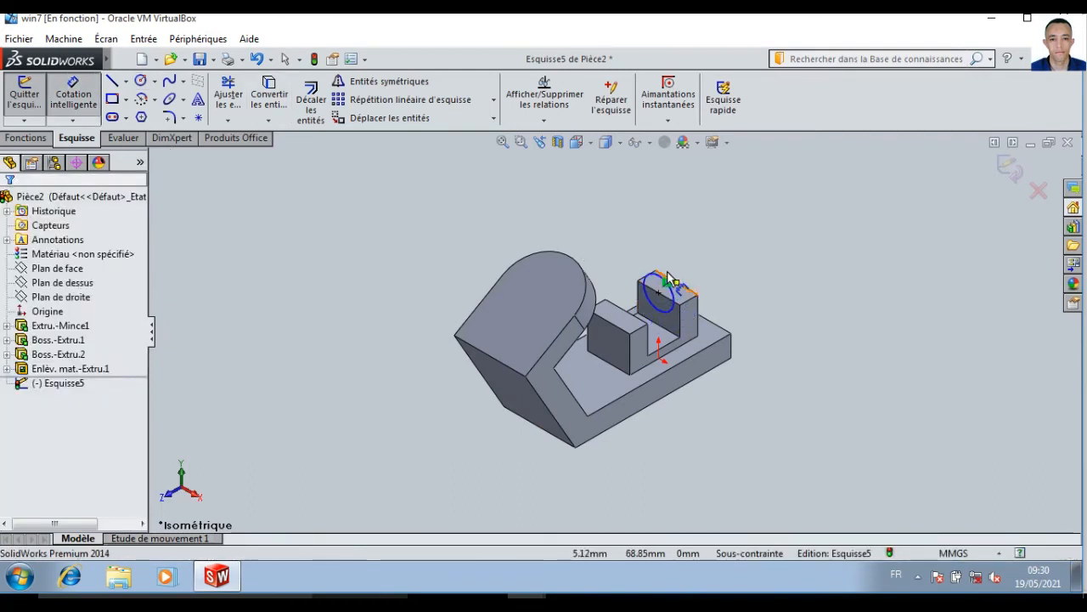
left_click(659, 283)
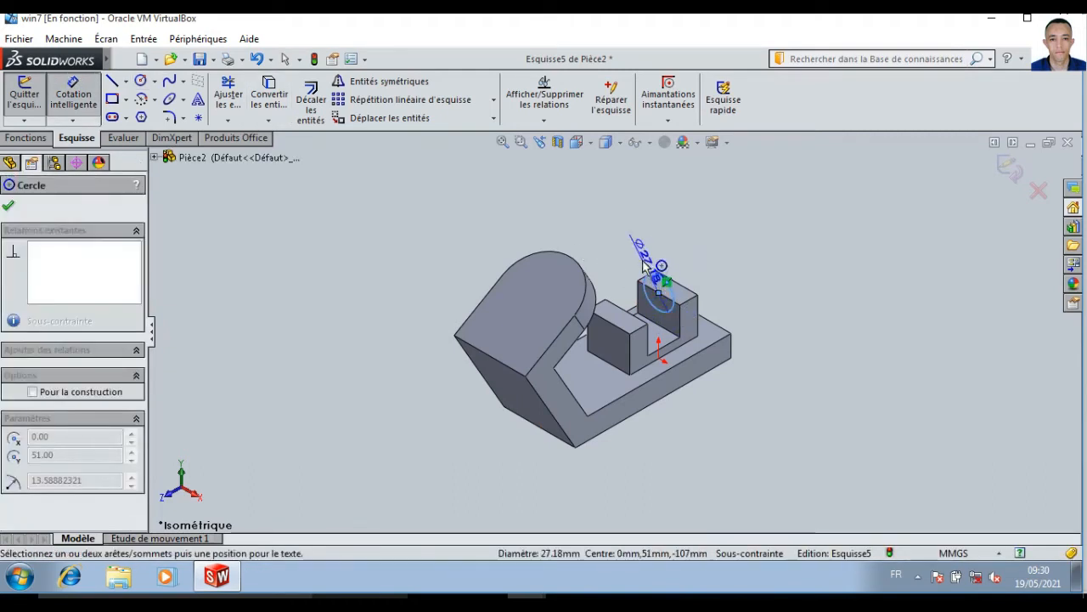
left_click(648, 270)
type("38")
key("Return")
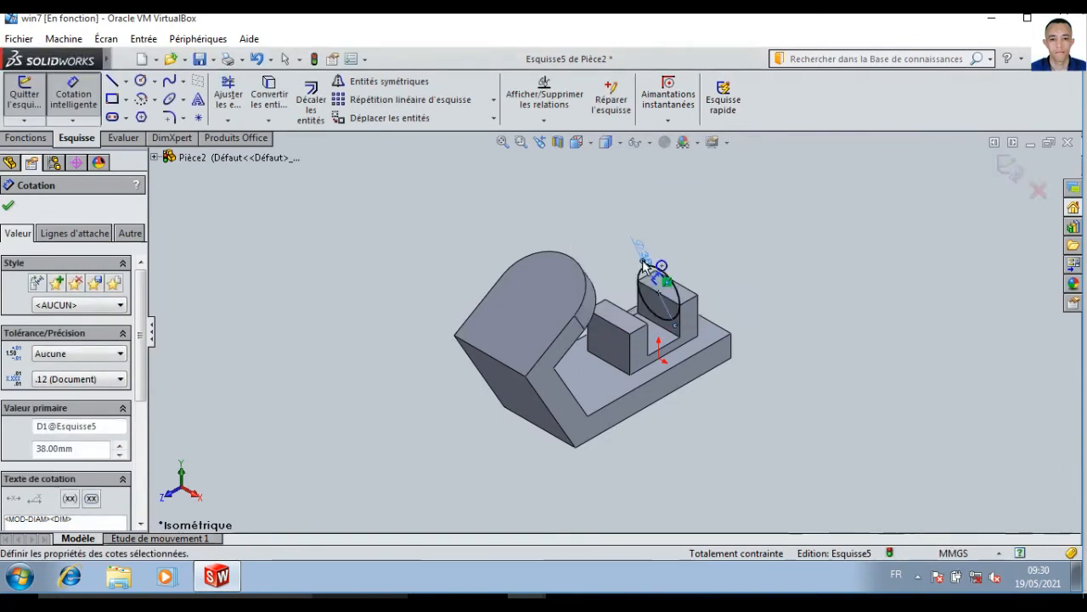
Extrude the 38 mm circle as a boss 19 mm in the reversed direction, merged with the far lug
left_click(25, 137)
left_click(42, 114)
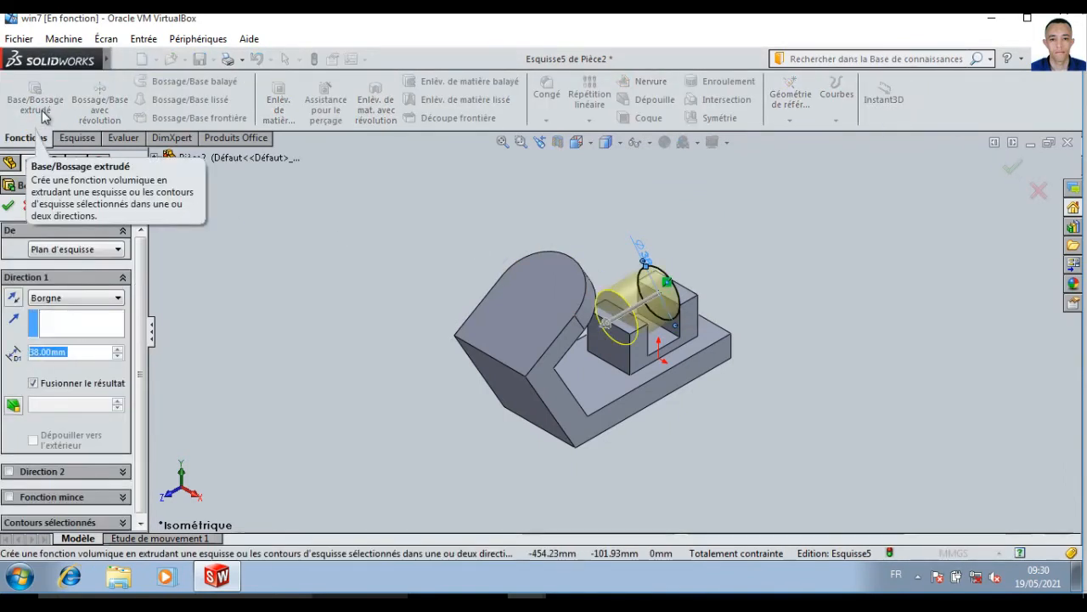
left_click(13, 298)
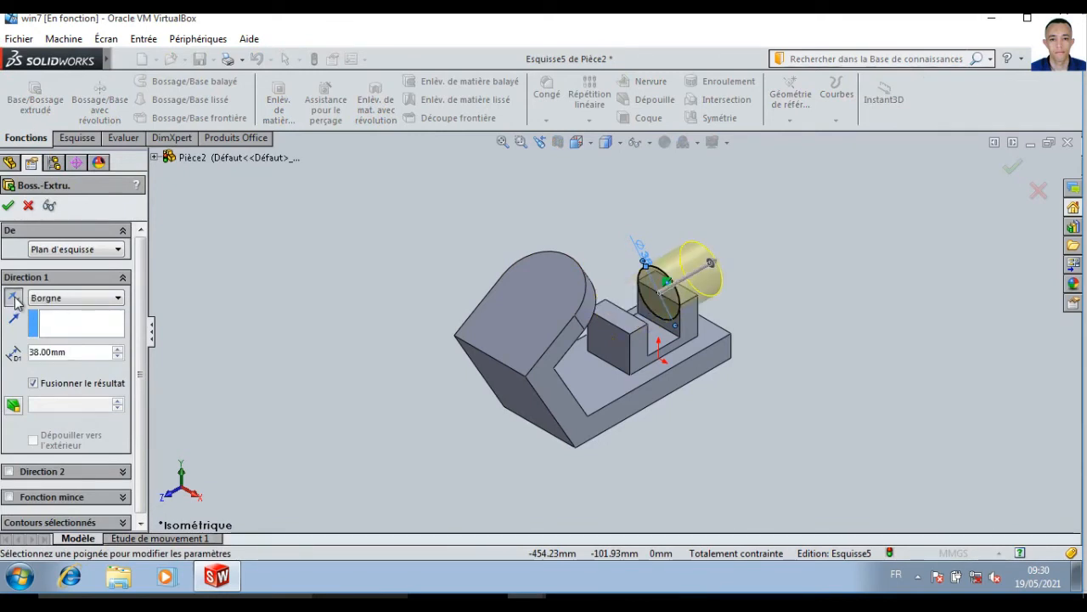
type("19")
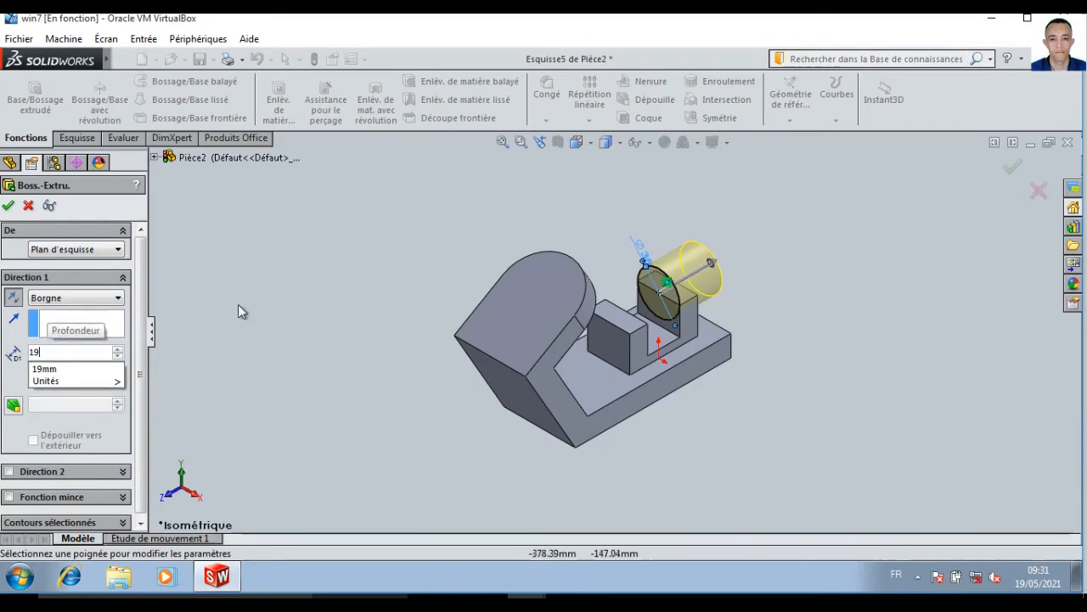
key("Return")
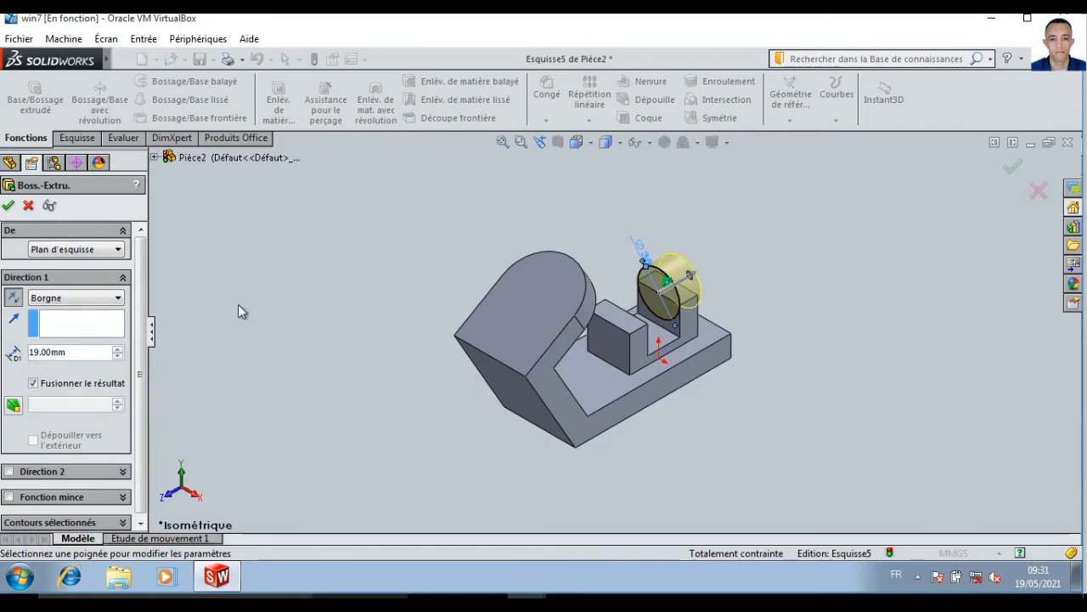
left_click(7, 206)
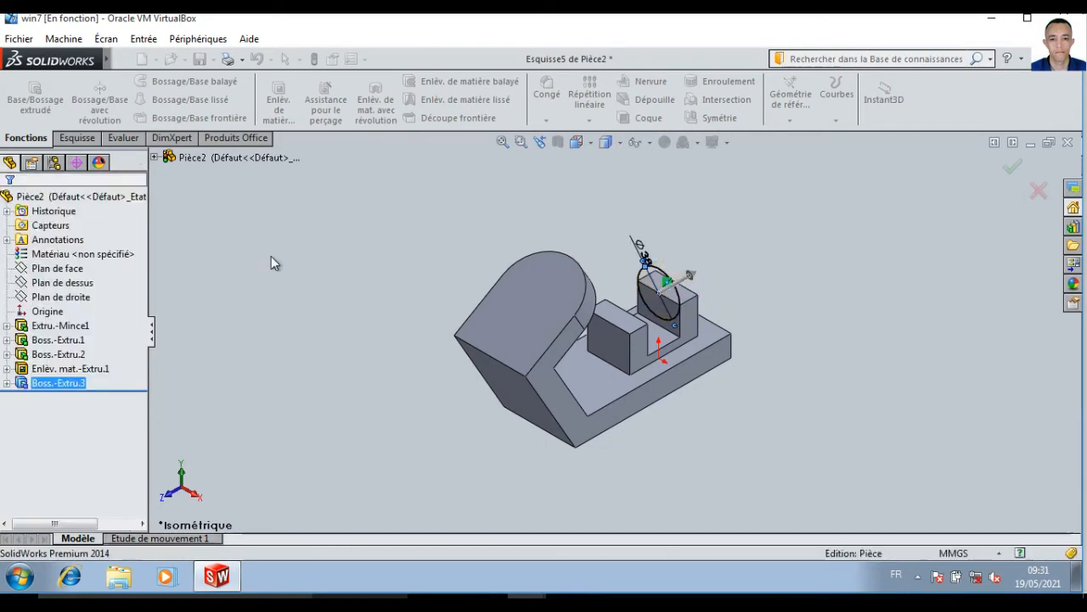
Start an extruded cut on the rounded lug's inner face and sketch a circle about 18 mm in diameter concentric with the boss
left_click(673, 299)
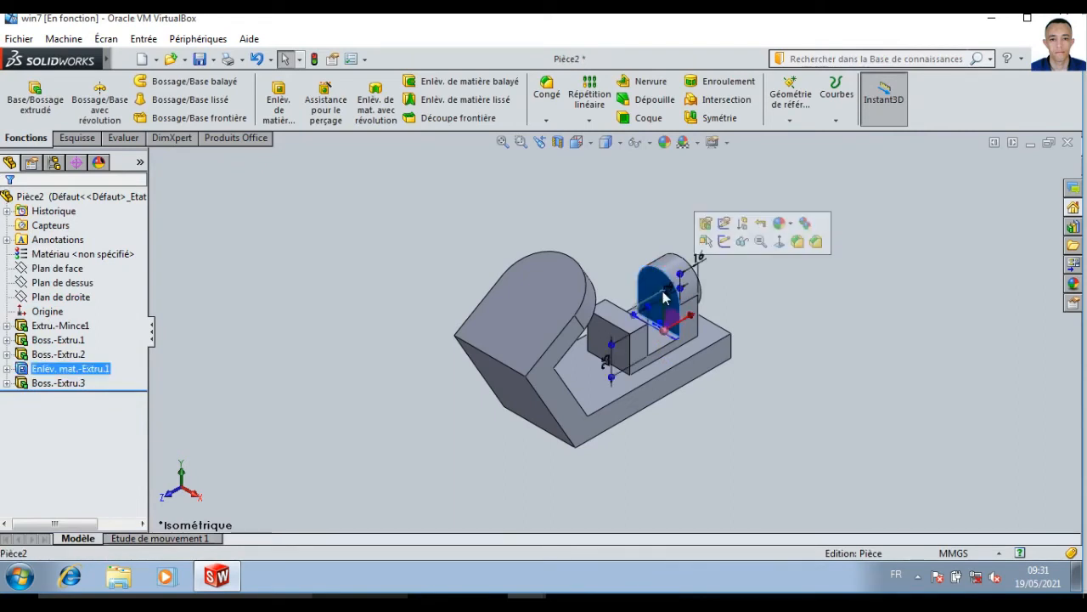
left_click(285, 103)
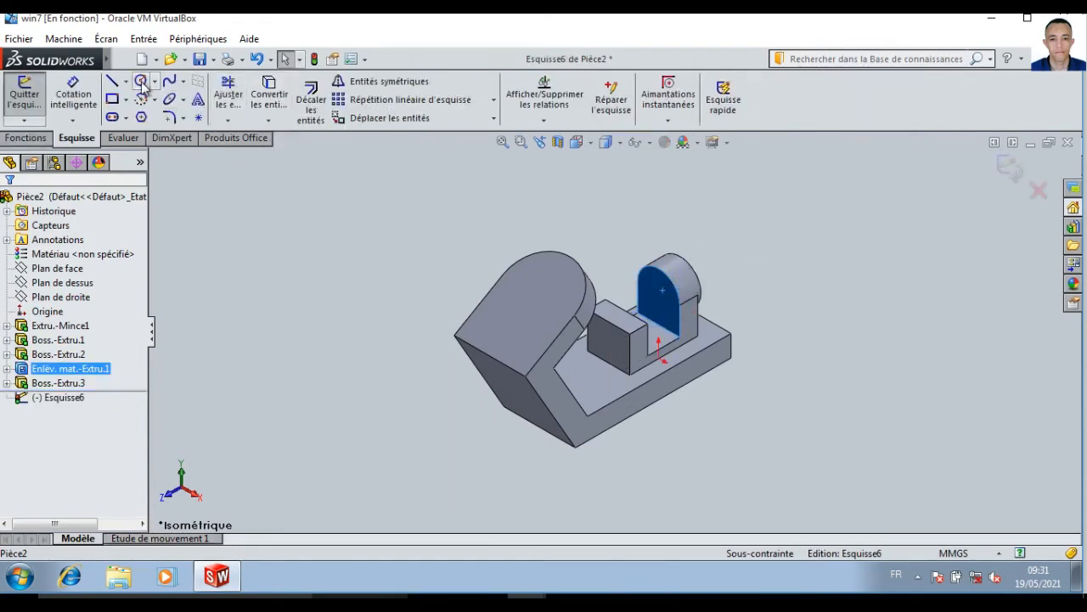
left_click(141, 82)
left_click(658, 291)
left_click(668, 297)
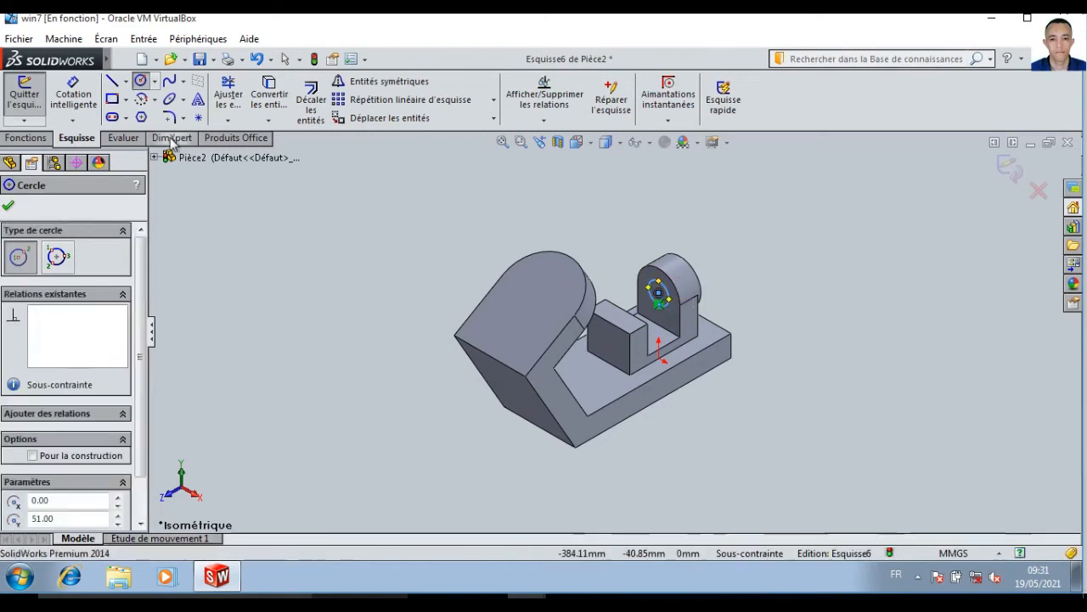
Dimension the hole circle's diameter as 19 mm and cut it 19 mm deep through the rounded lug
left_click(73, 95)
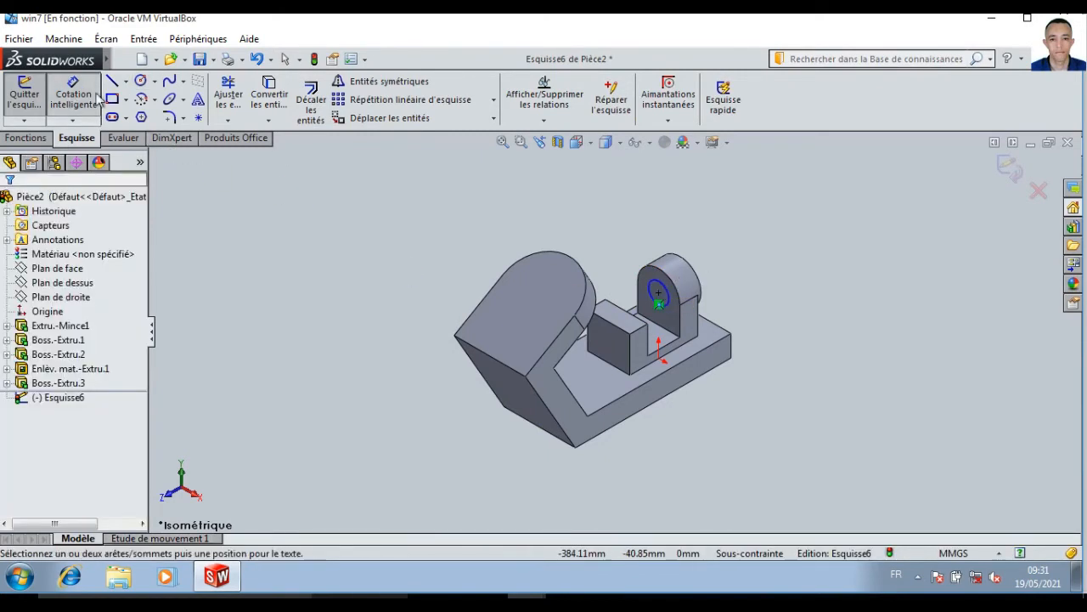
left_click(666, 292)
left_click(632, 255)
type("19")
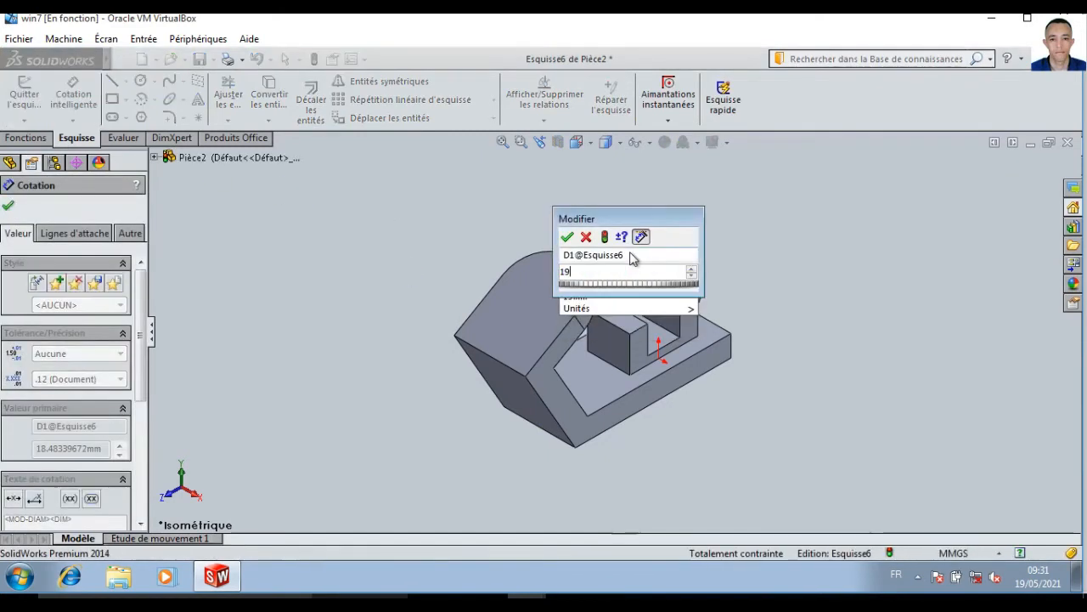
key("Return")
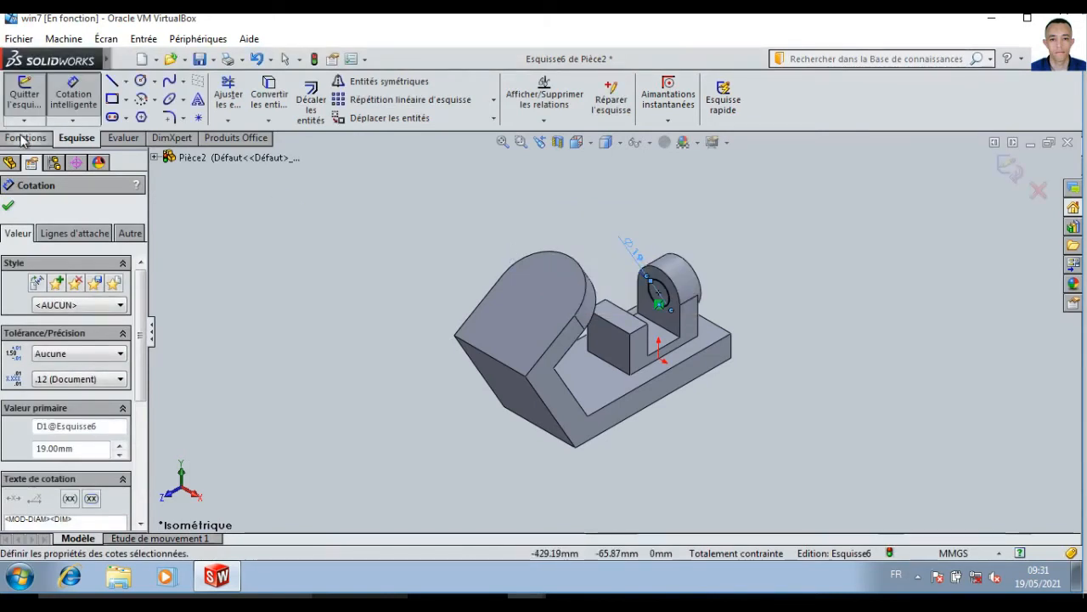
left_click(32, 104)
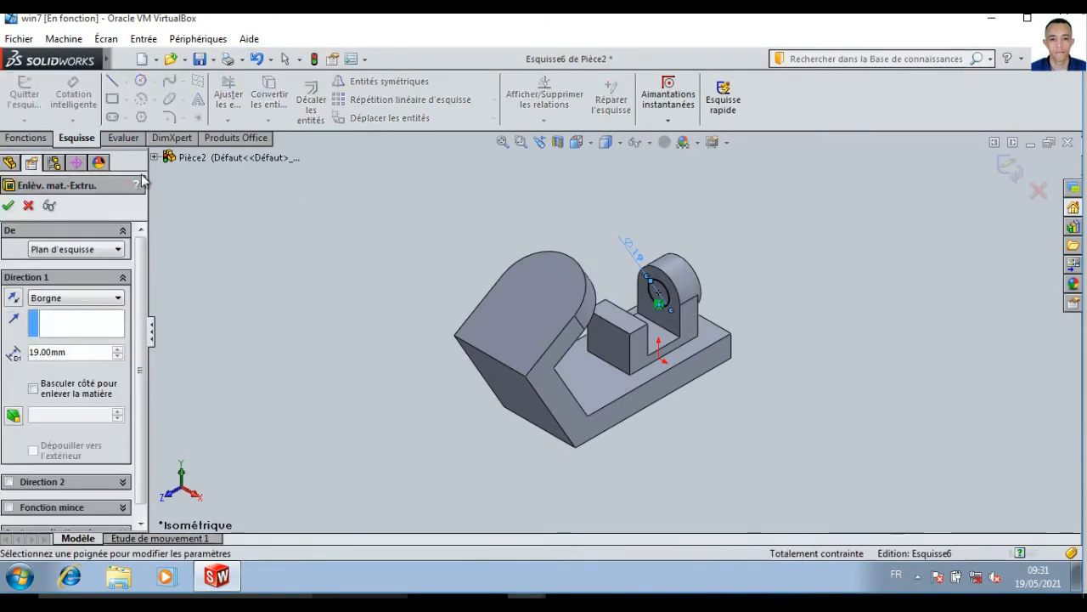
left_click(7, 207)
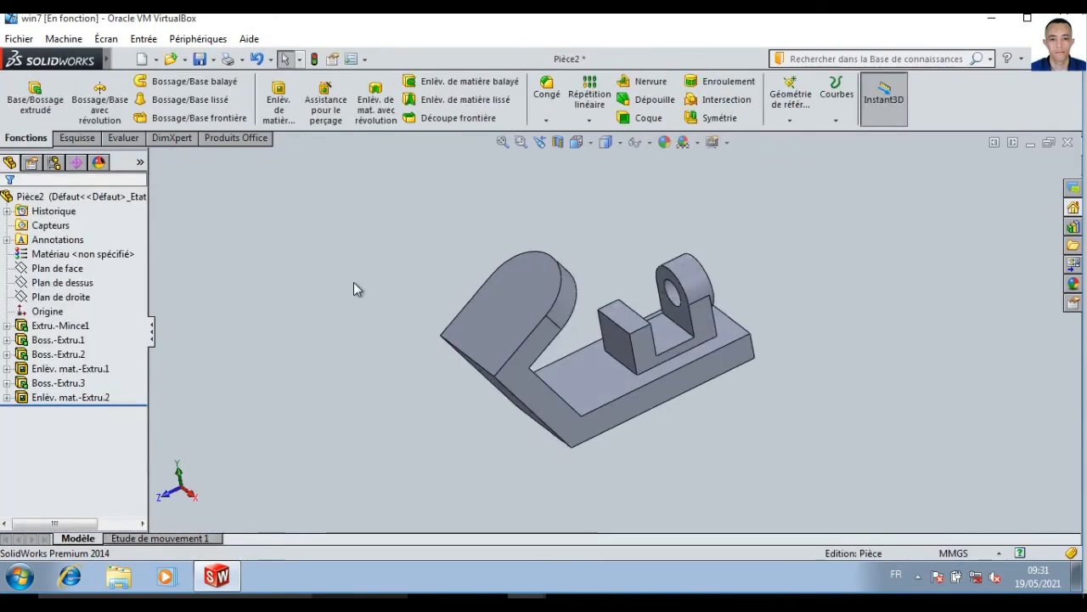
key("Left")
key("Left")
key("Left")
key("Right")
key("Right")
key("Right")
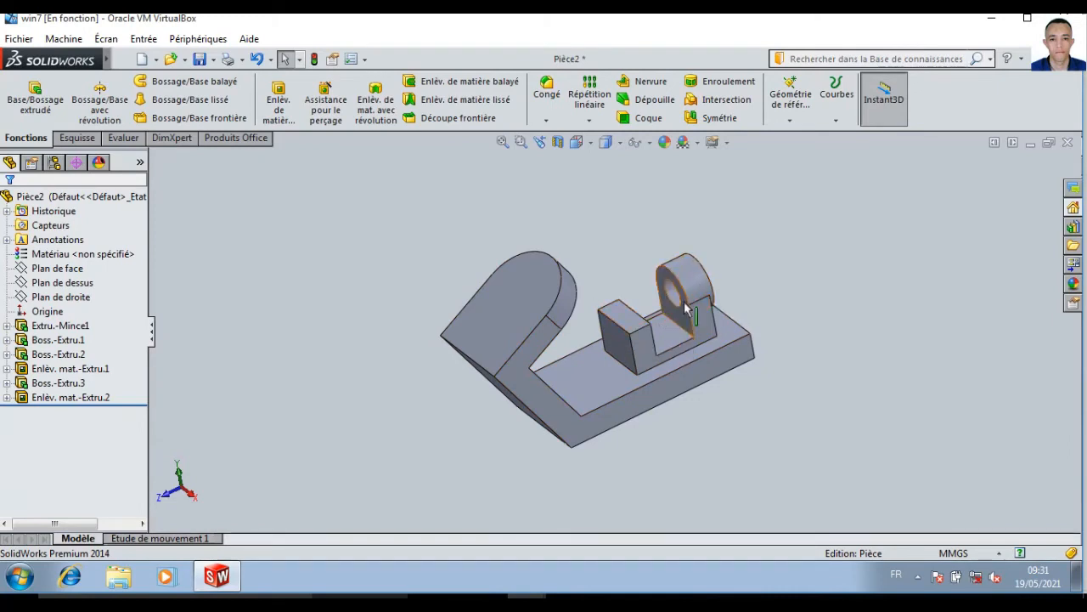
Create a reference plane parallel to Plan de face through the midpoint of the notch's lower edge
left_click(789, 120)
left_click(796, 137)
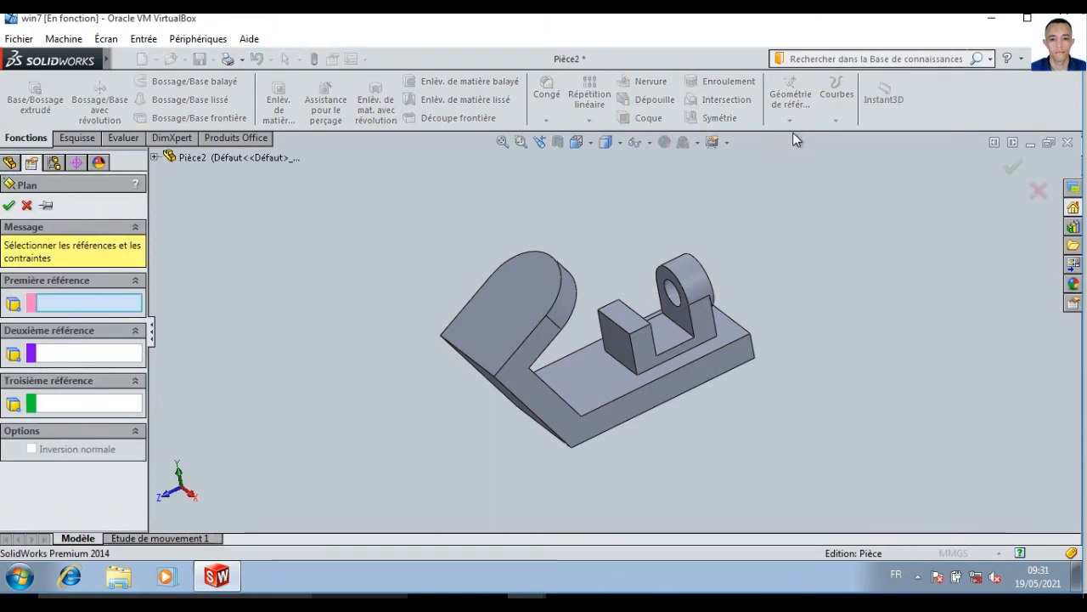
left_click(154, 158)
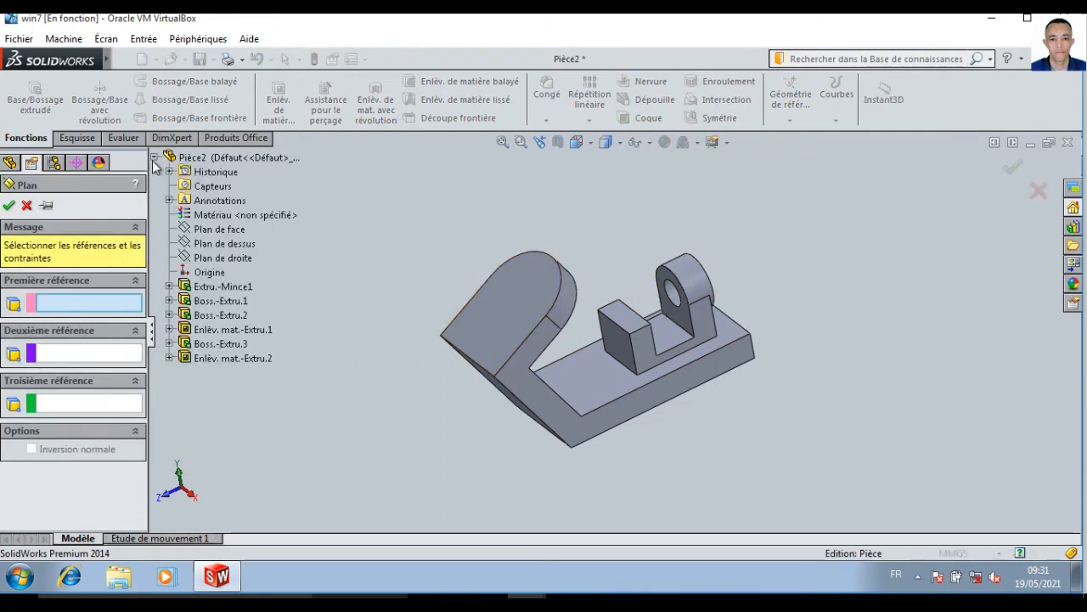
left_click(218, 231)
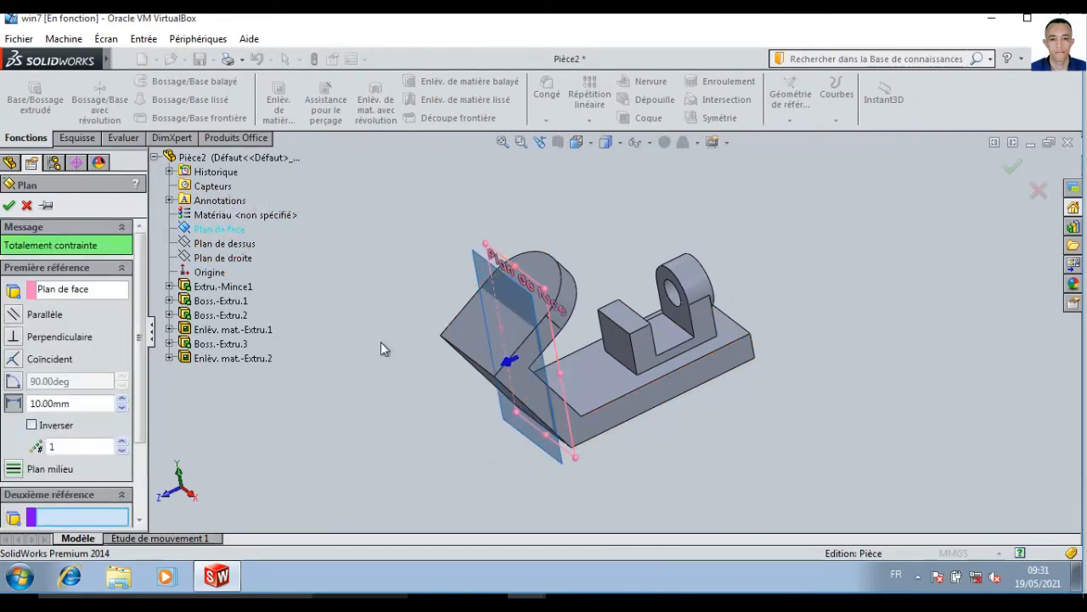
left_click(677, 351)
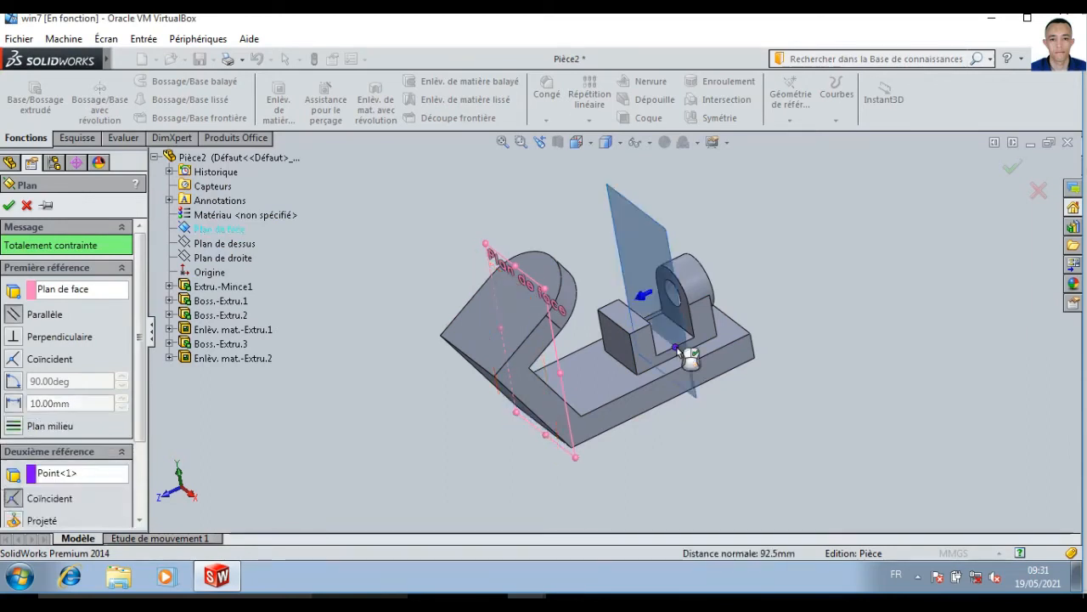
left_click(8, 205)
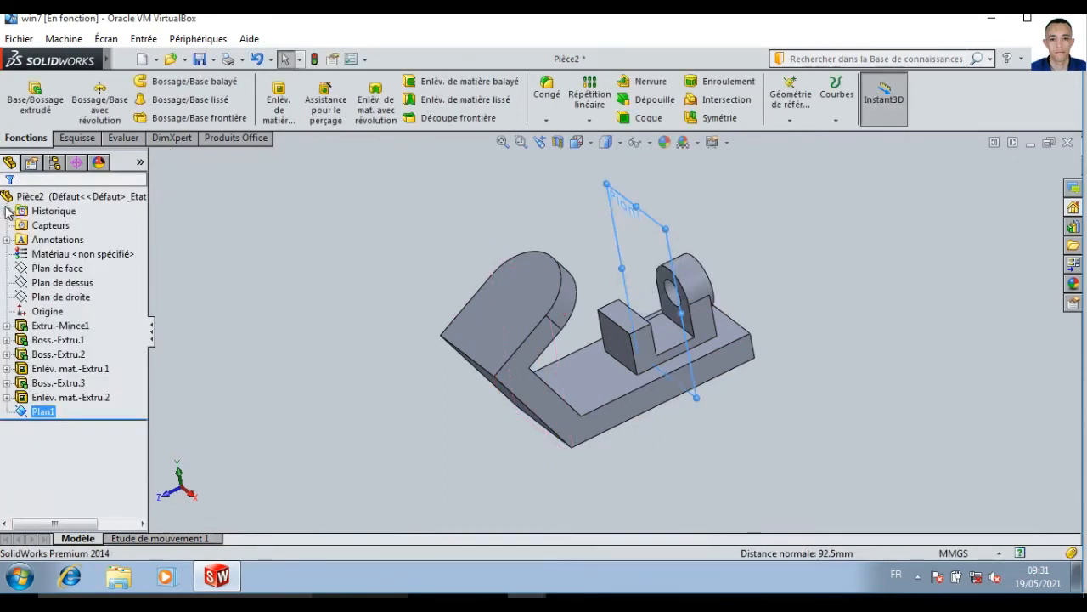
left_click(230, 289)
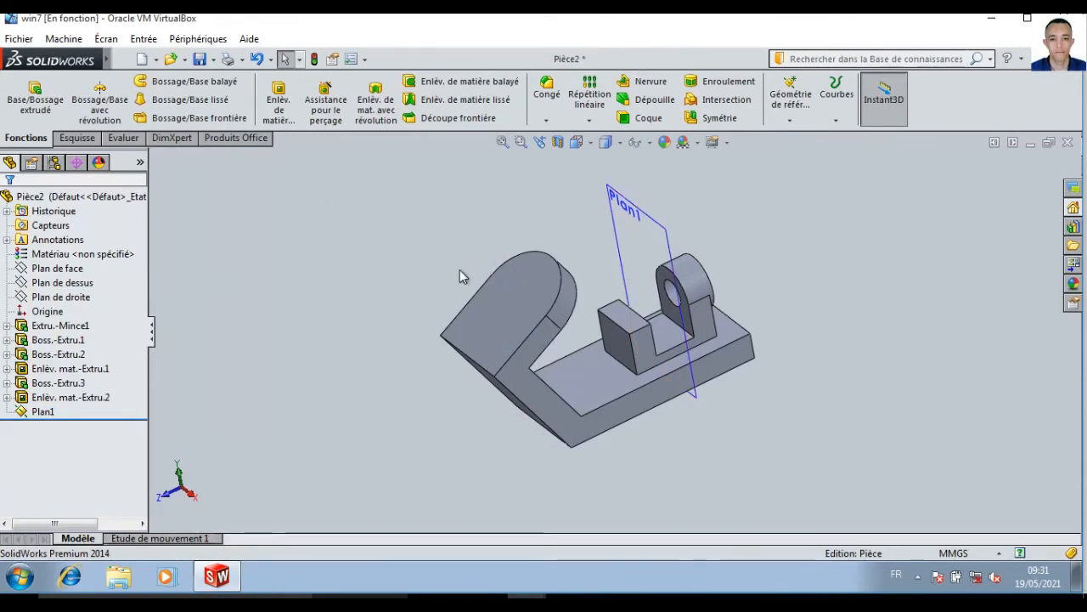
Mirror the round boss Boss.-Extru.3 and its hole Enlèv. mat.-Extru.2 about Plan1 onto the other lug
left_click(698, 118)
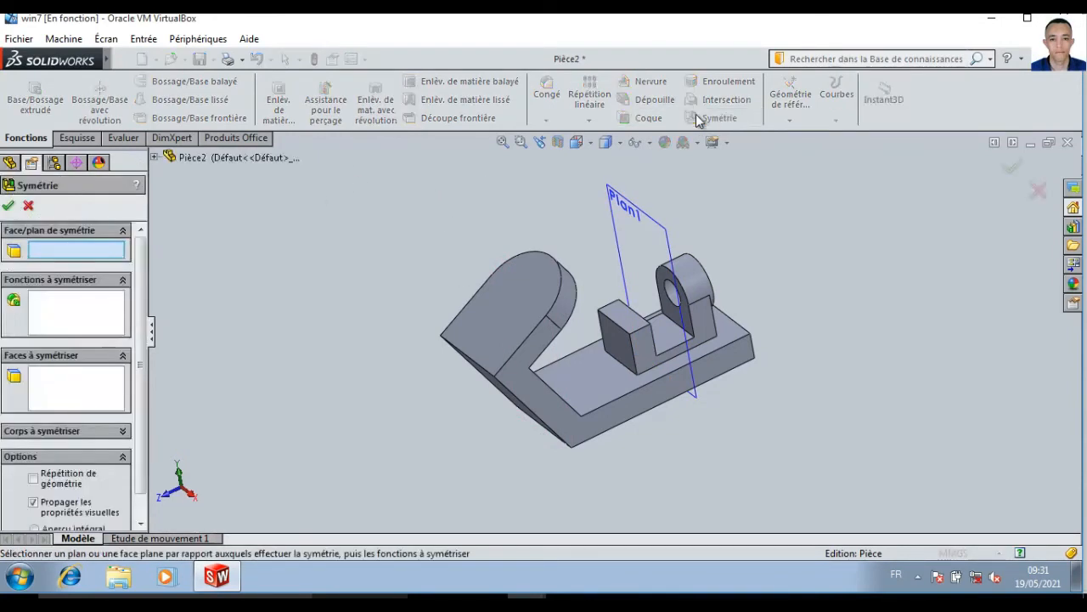
left_click(633, 212)
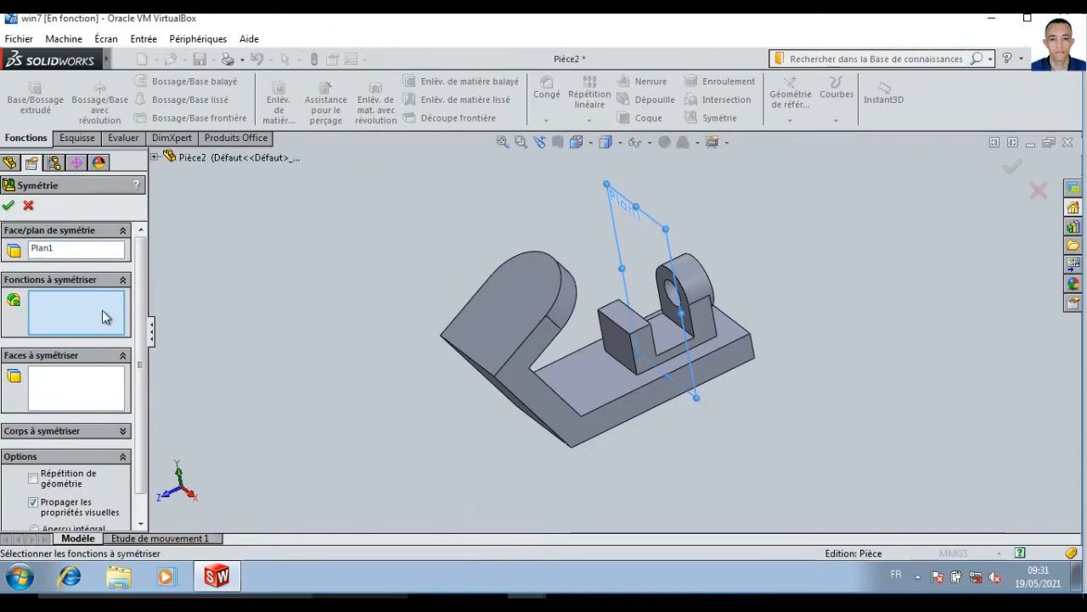
left_click(155, 160)
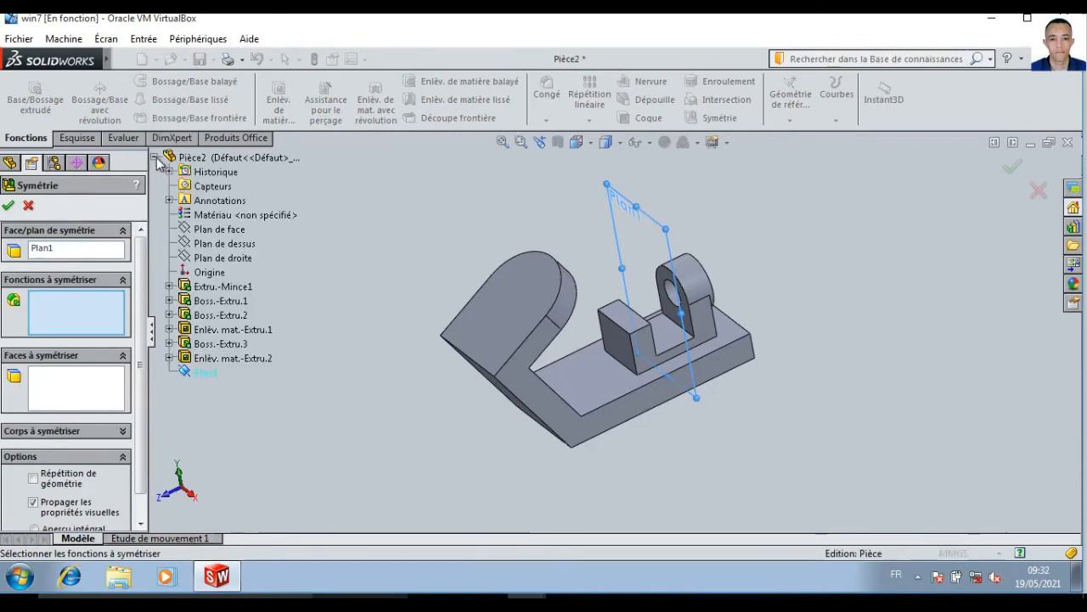
left_click(239, 344)
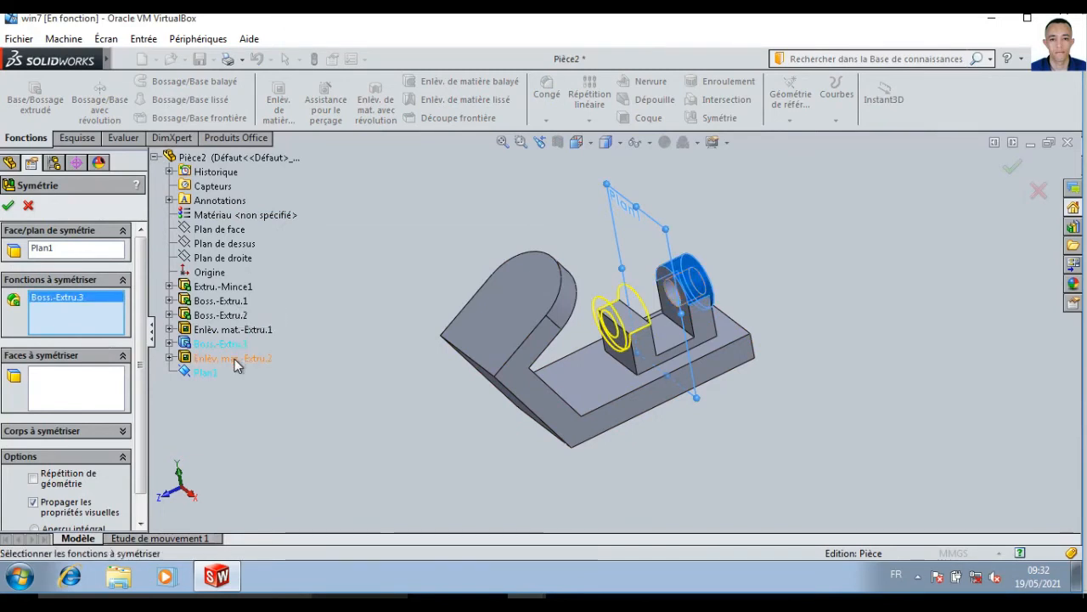
left_click(234, 358)
left_click(10, 206)
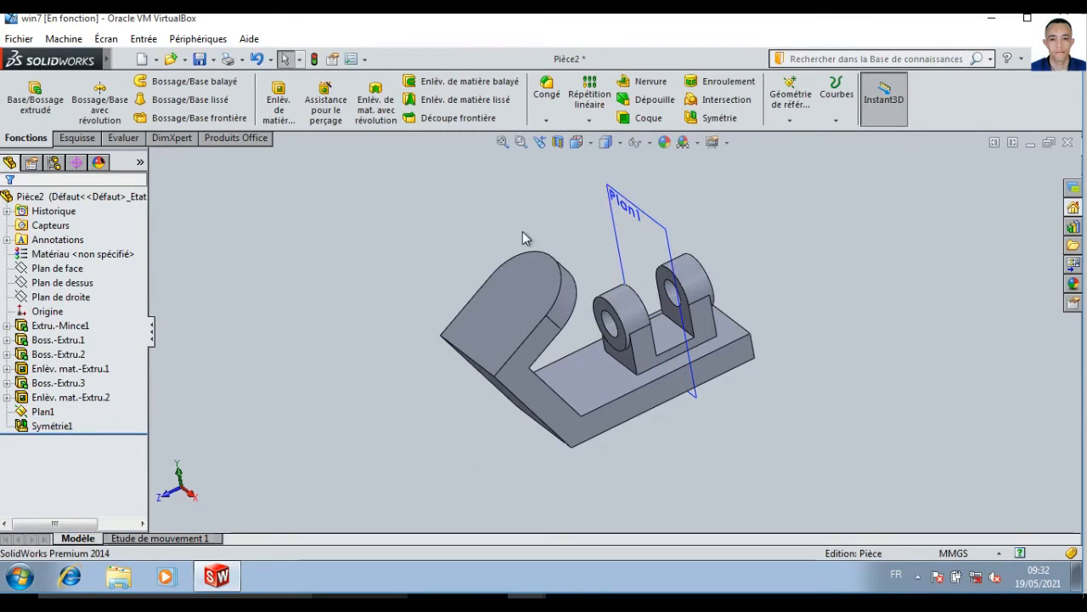
Hide the reference plane Plan1 in the part's graphics area
right_click(621, 217)
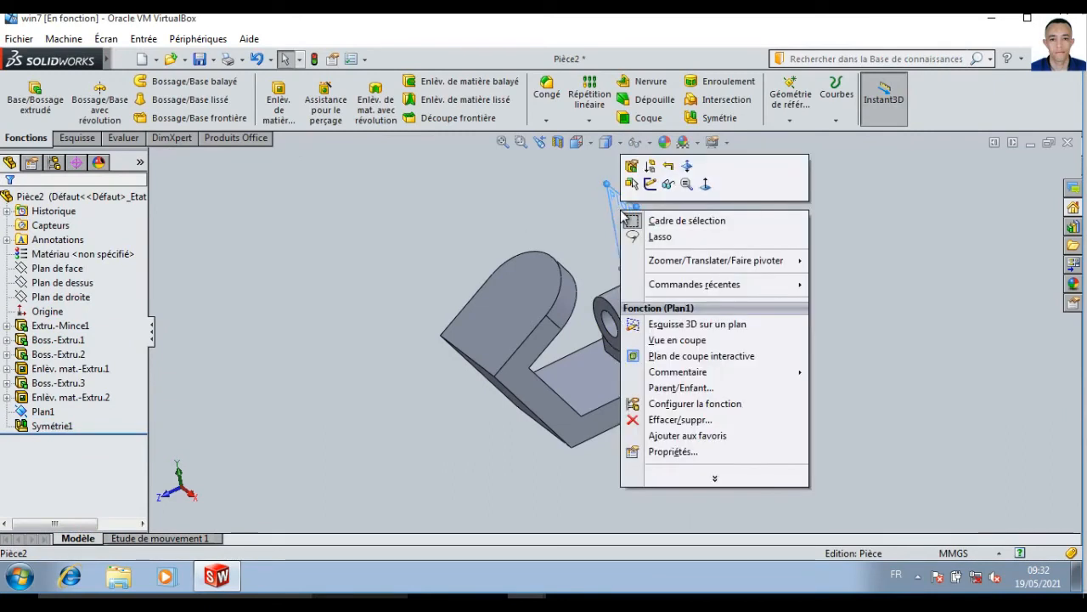
left_click(664, 192)
key("f")
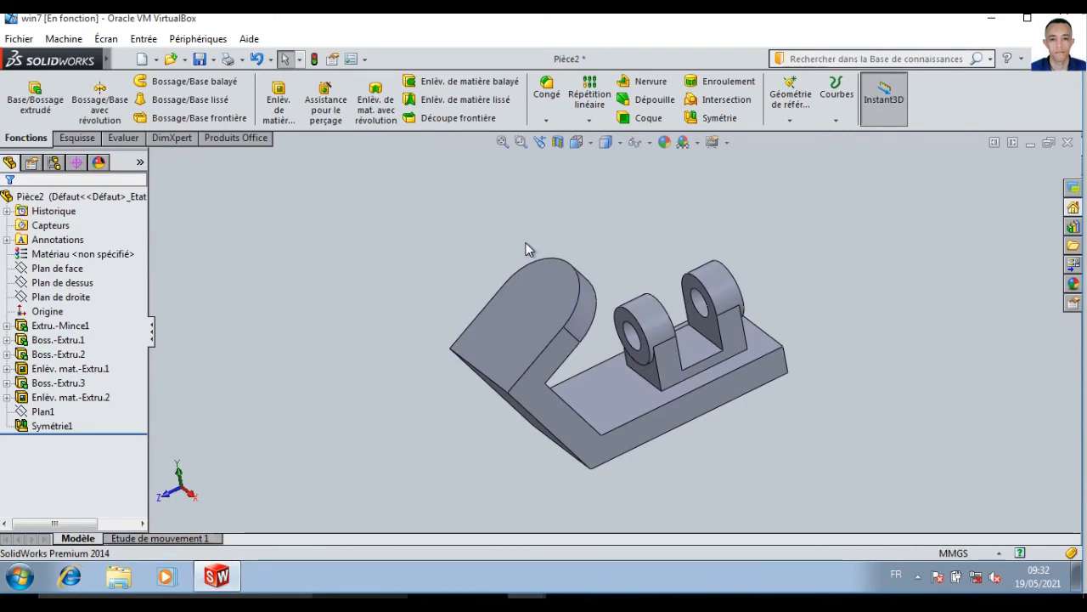
key("ctrl+7")
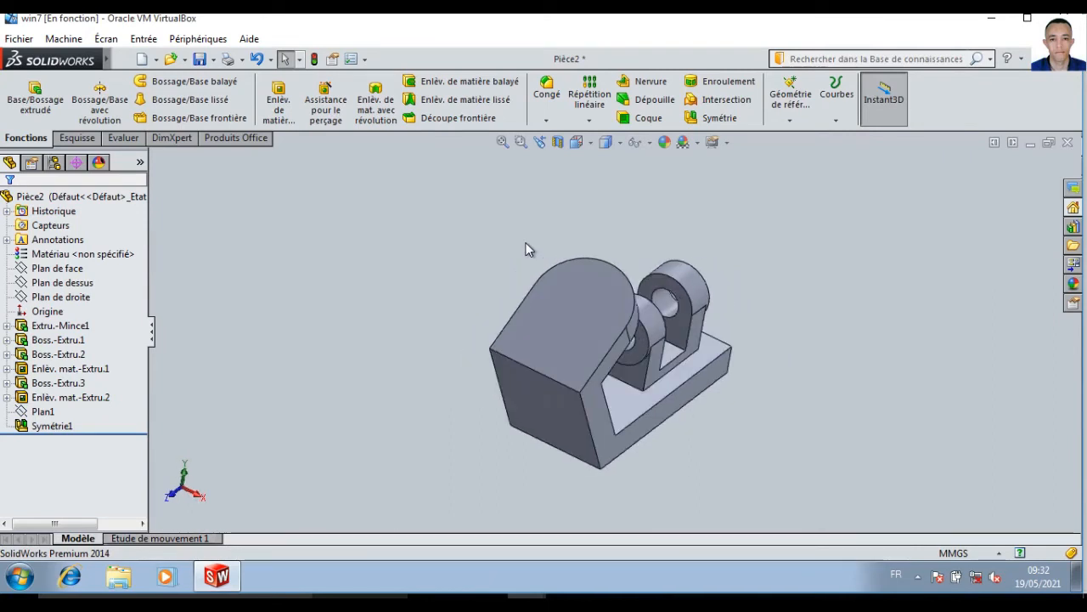
Start a new sketch on the flat, round-ended face of the bracket's inclined arm
left_click(558, 353)
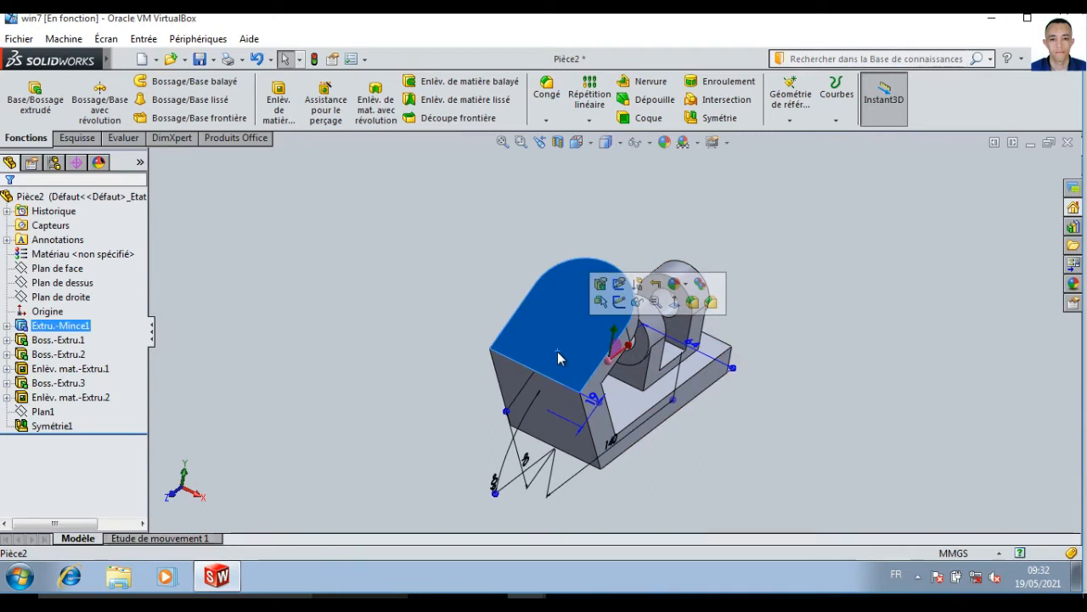
left_click(674, 302)
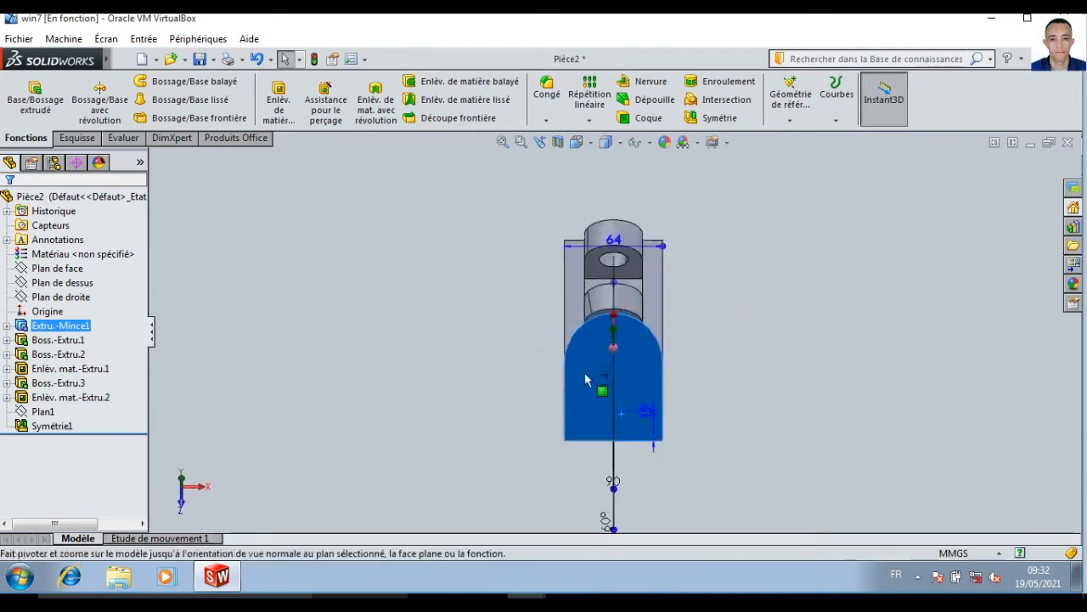
left_click(529, 428)
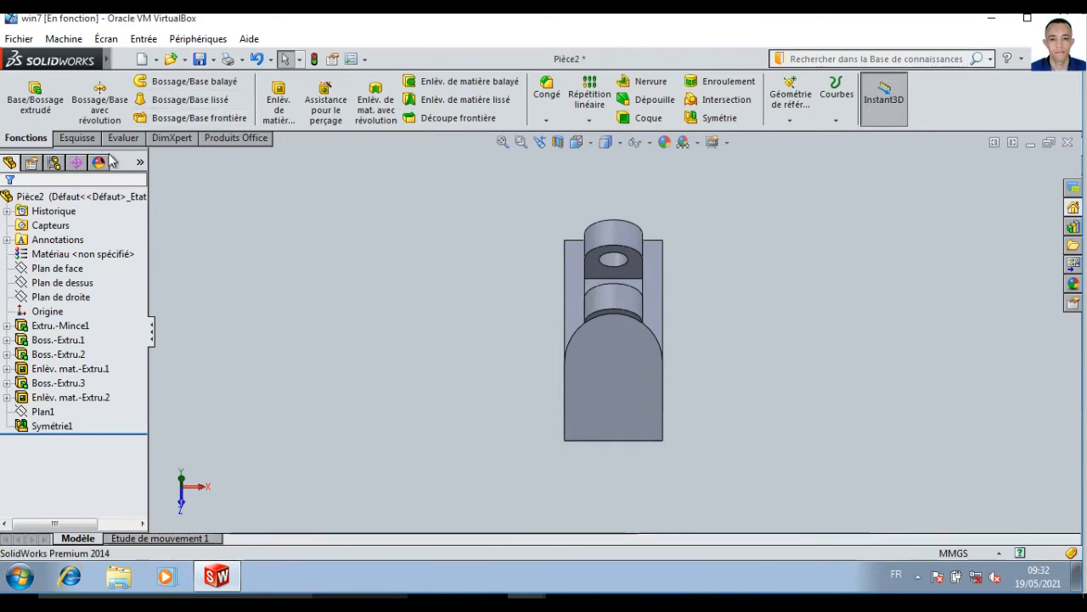
left_click(77, 137)
left_click(25, 91)
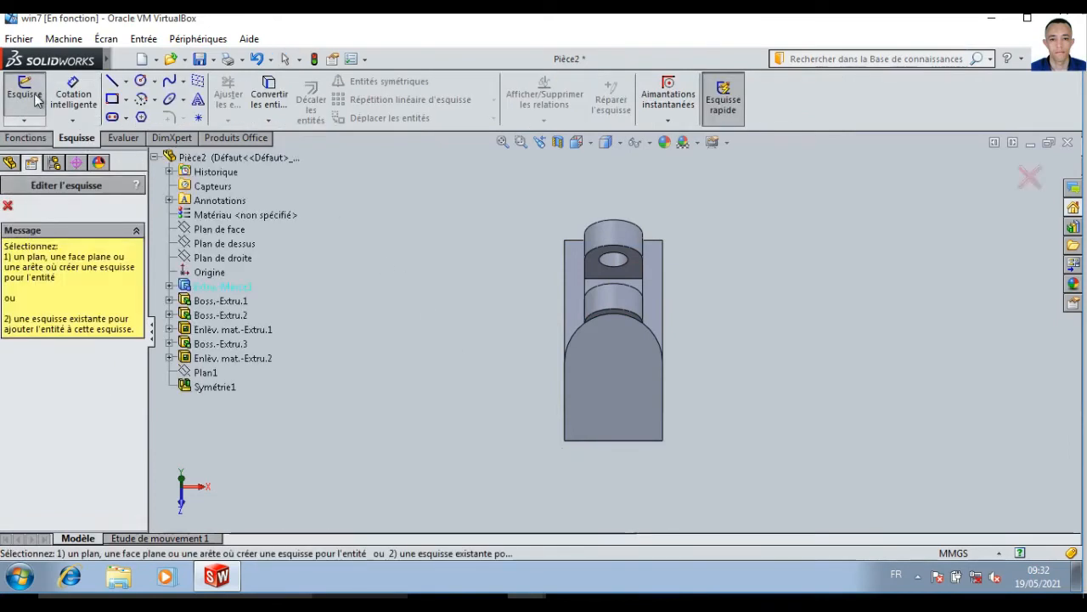
left_click(604, 386)
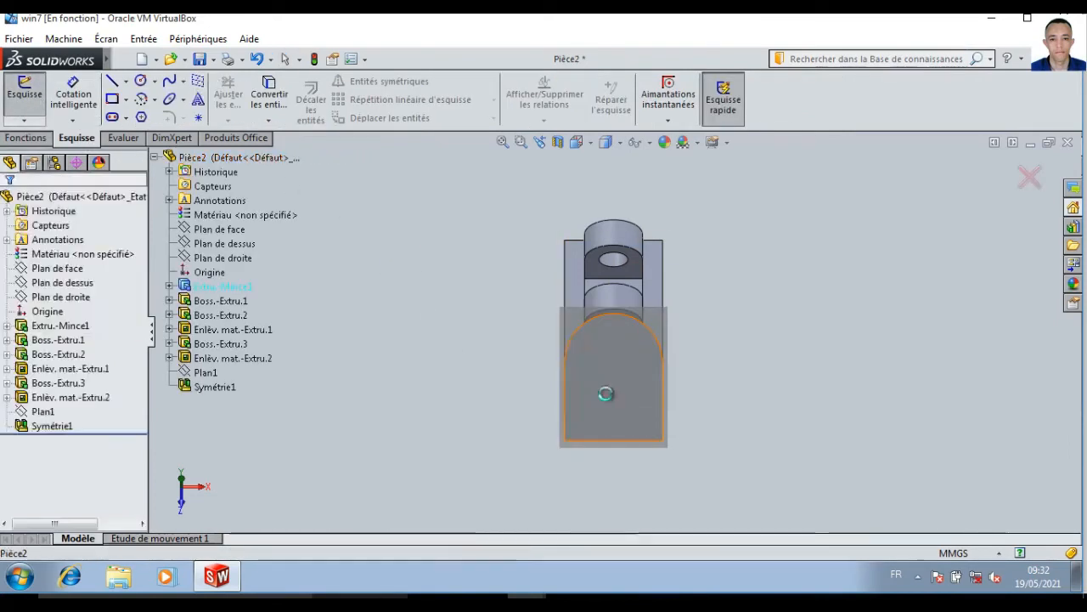
Sketch three connected lines as an open trapezoid on the face's lower edge, starting about 22 mm left of the origin
left_click(113, 82)
left_click(521, 142)
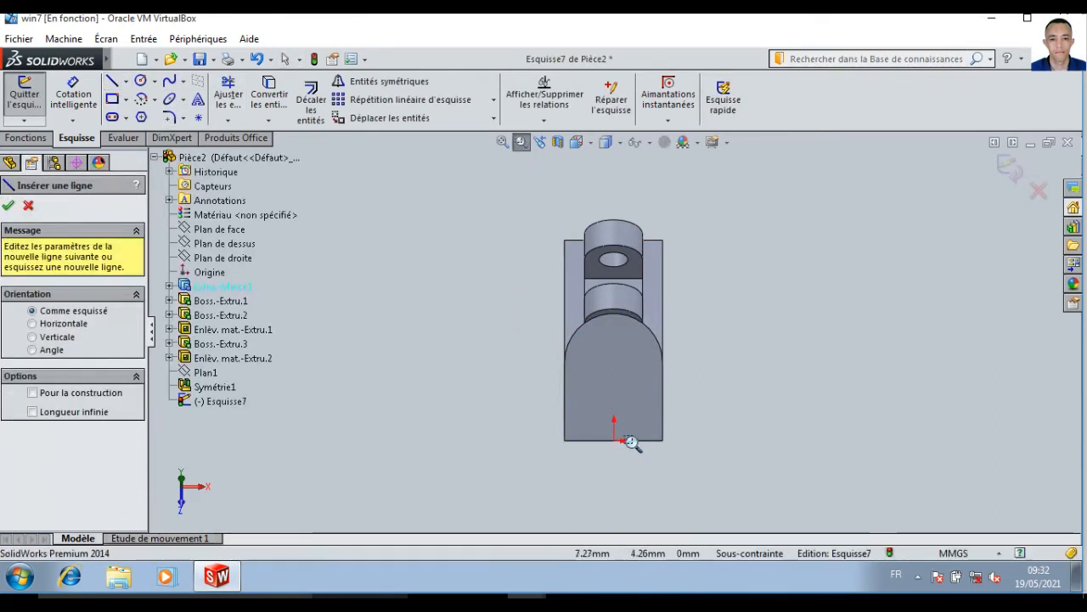
left_click_drag(550, 400, 696, 456)
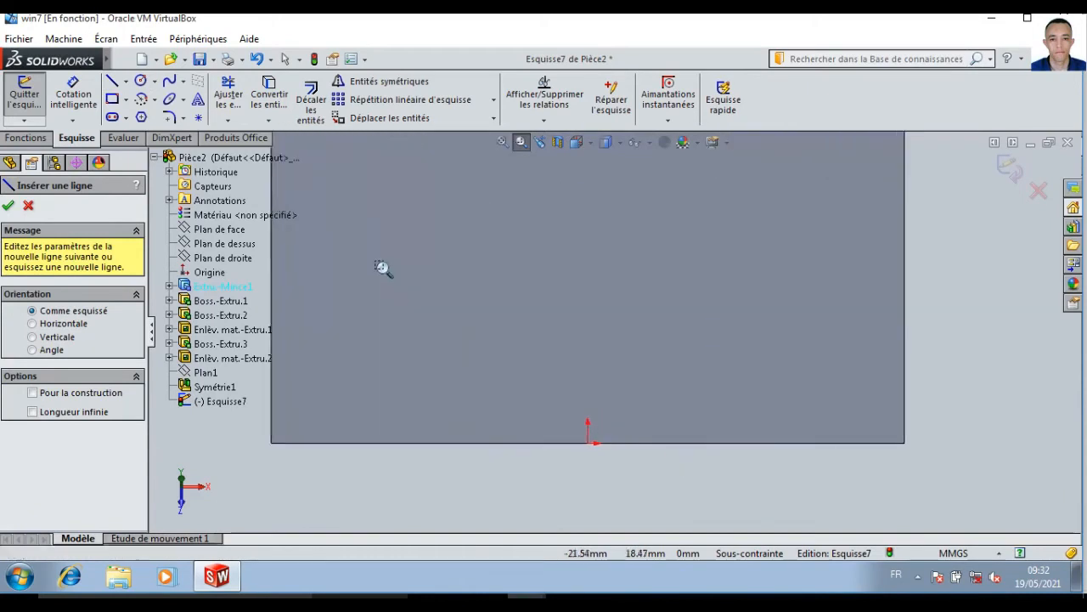
left_click(112, 81)
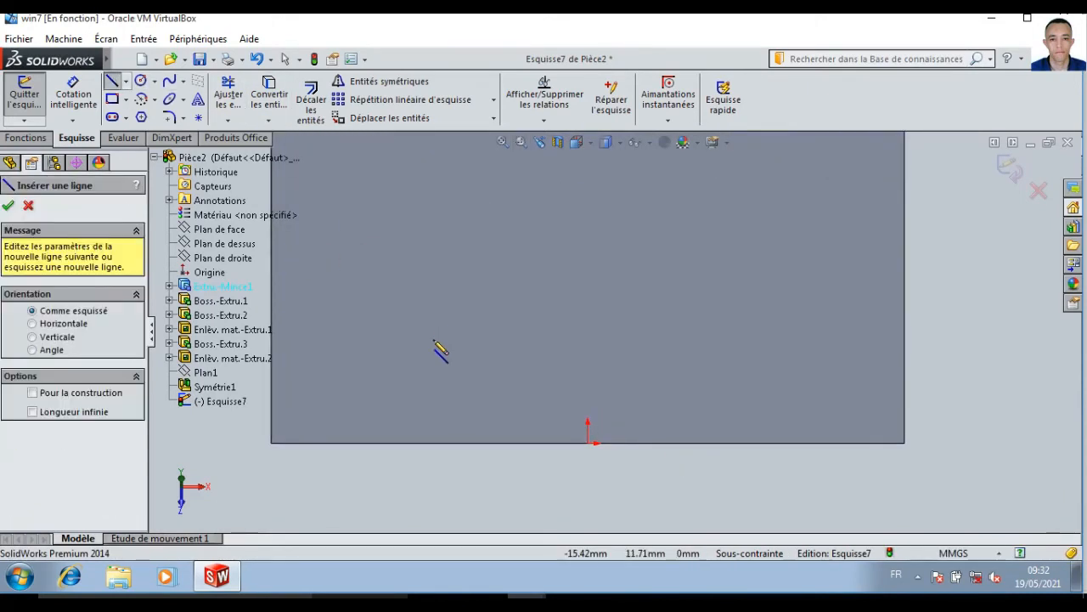
left_click(373, 443)
left_click(396, 406)
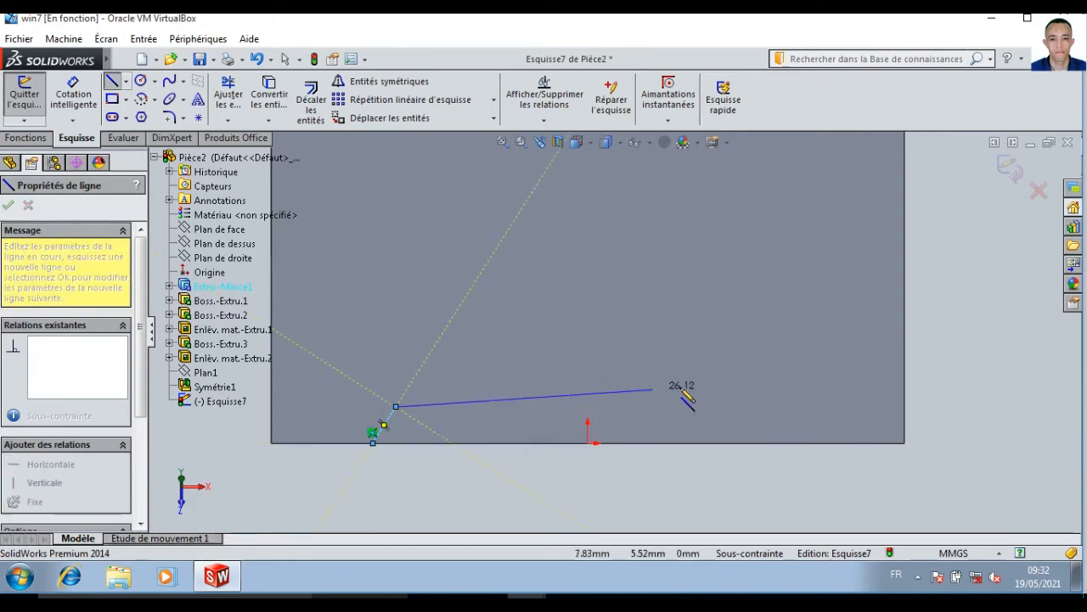
left_click(729, 406)
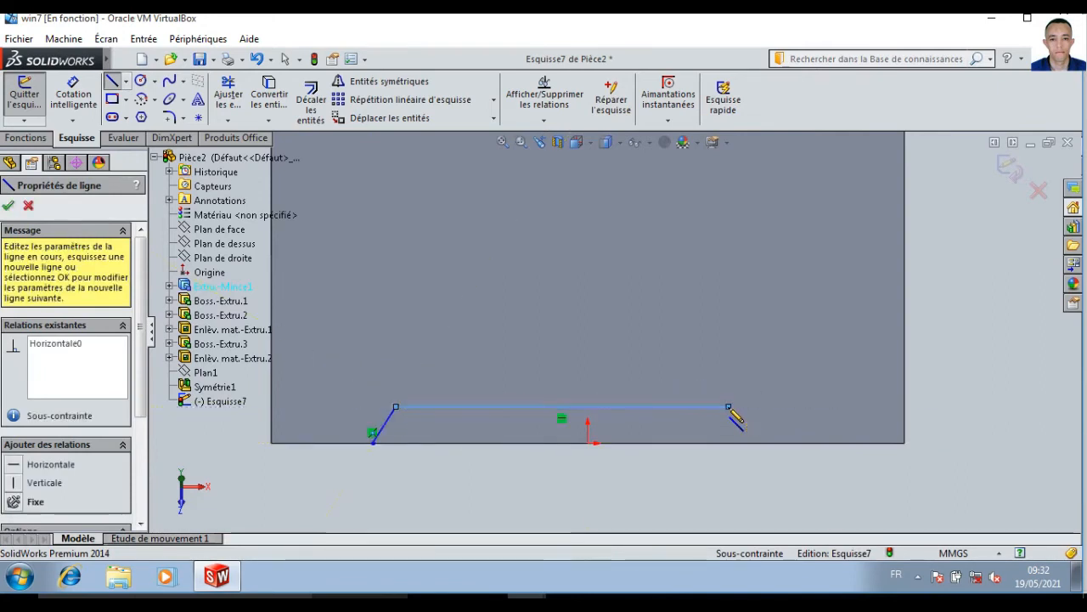
left_click(765, 435)
key("Escape")
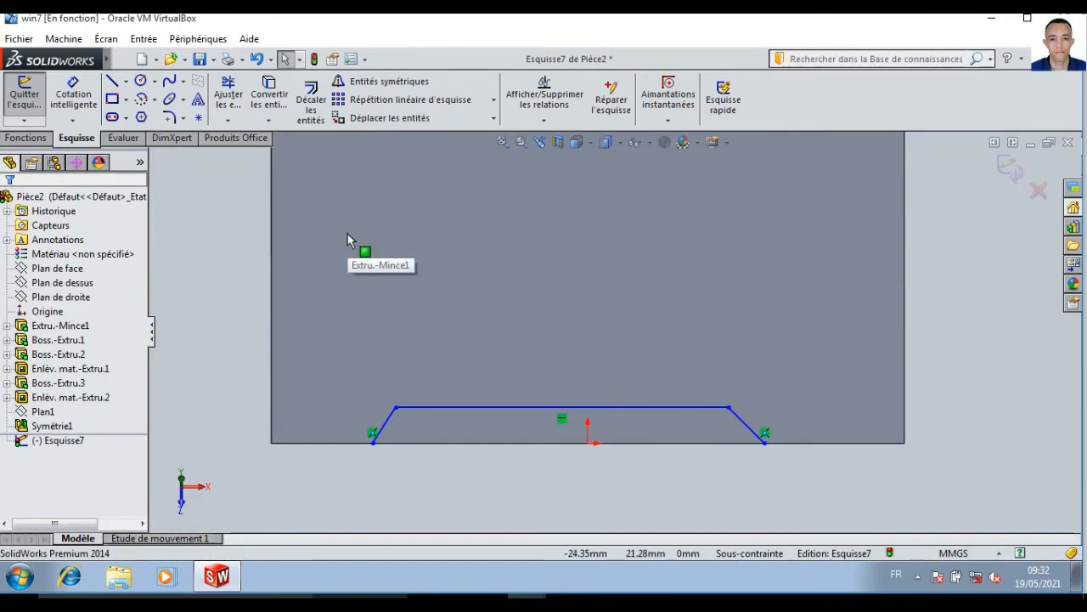
left_click(130, 59)
left_click(130, 60)
left_click(130, 59)
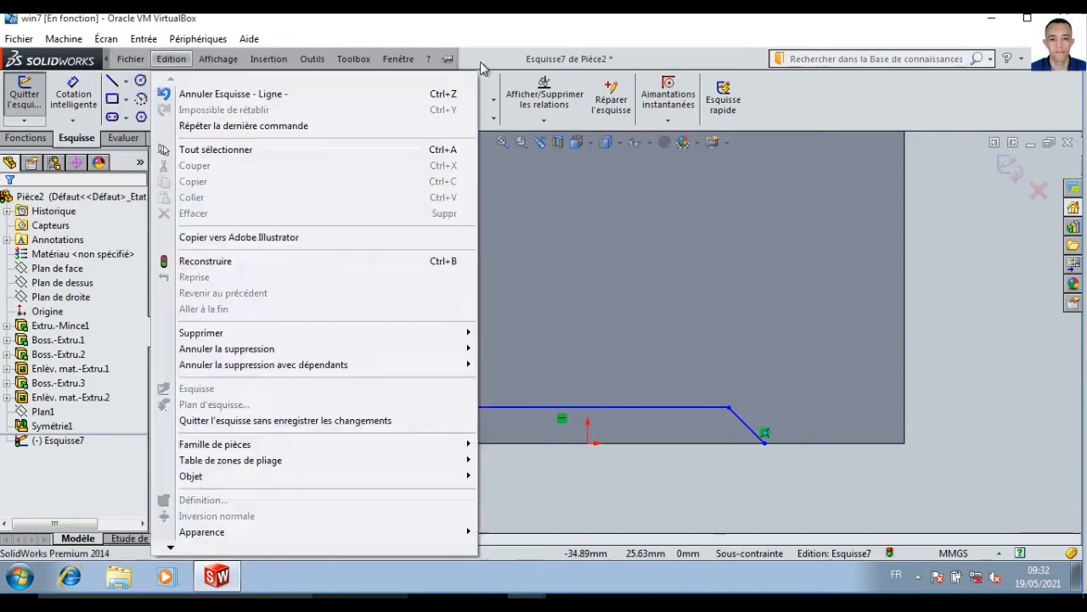
left_click(504, 57)
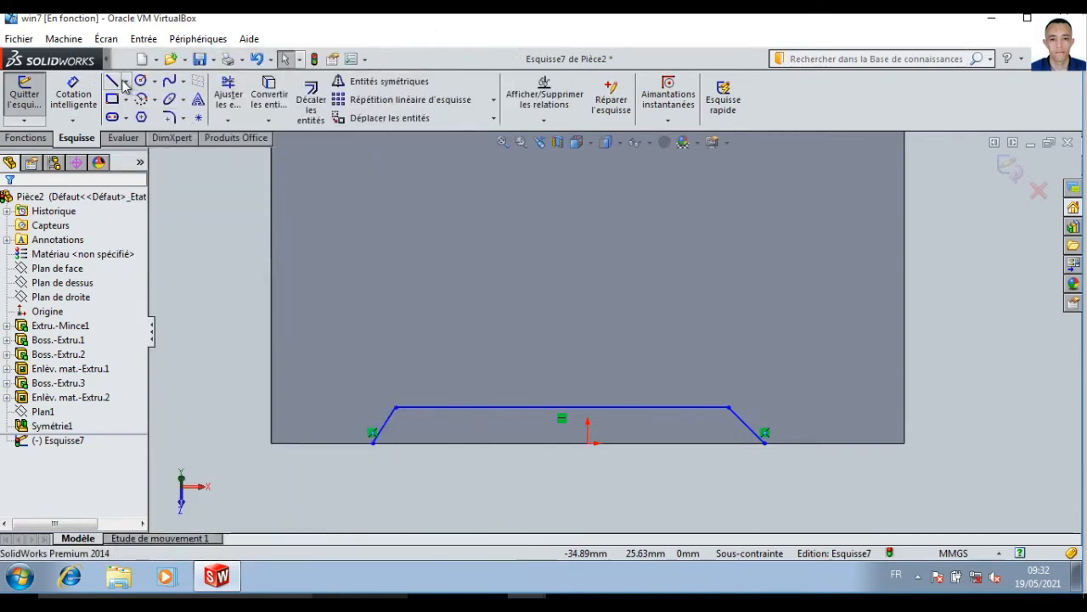
Sketch a vertical construction line from the origin up through the trapezoid's upper side
left_click(125, 83)
left_click(170, 112)
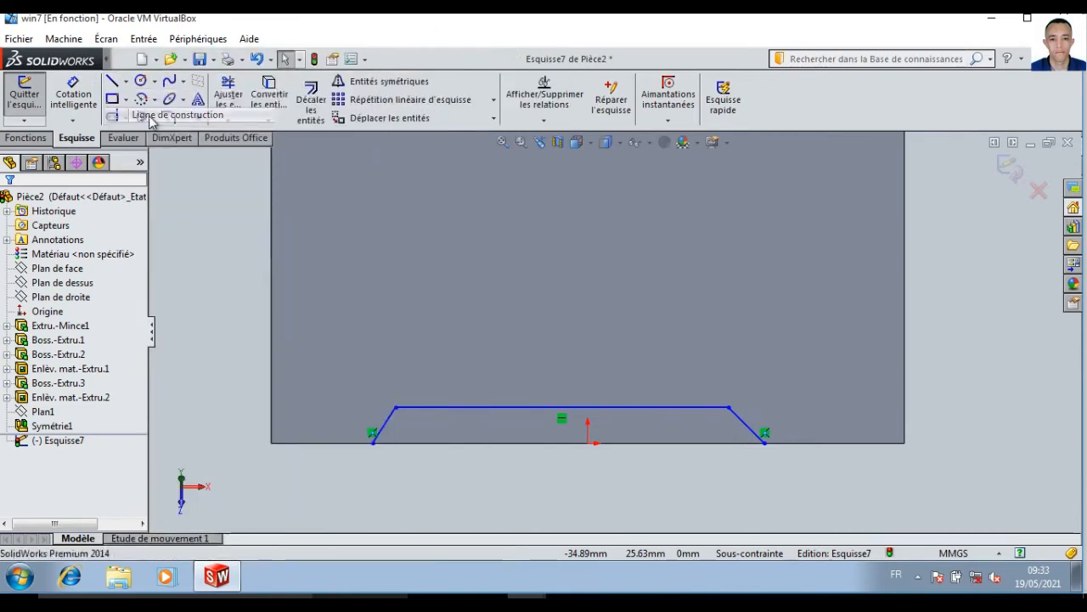
left_click(588, 443)
left_click(588, 347)
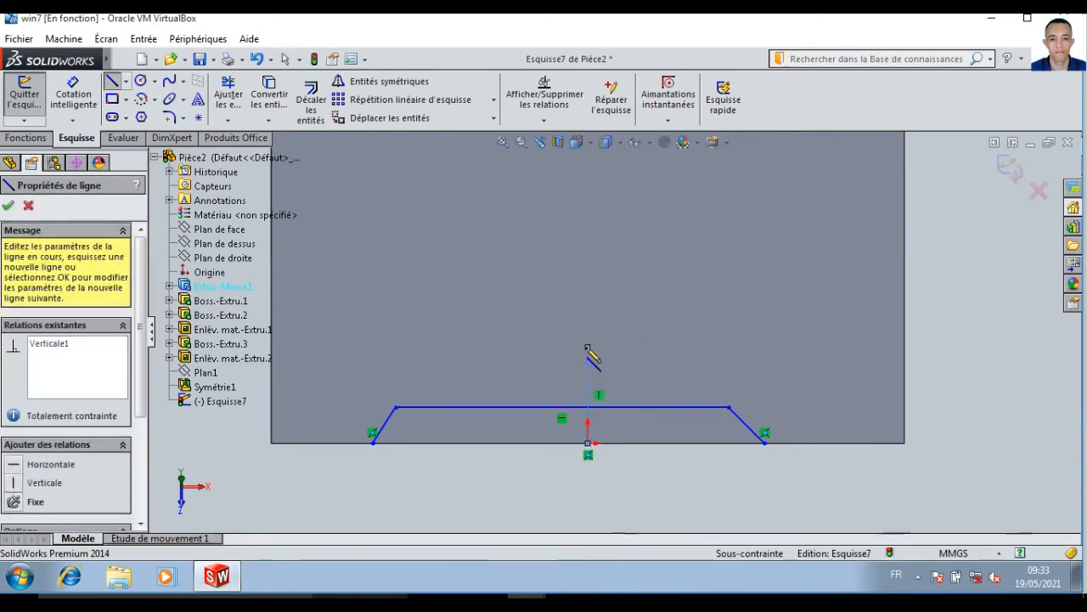
key("Escape")
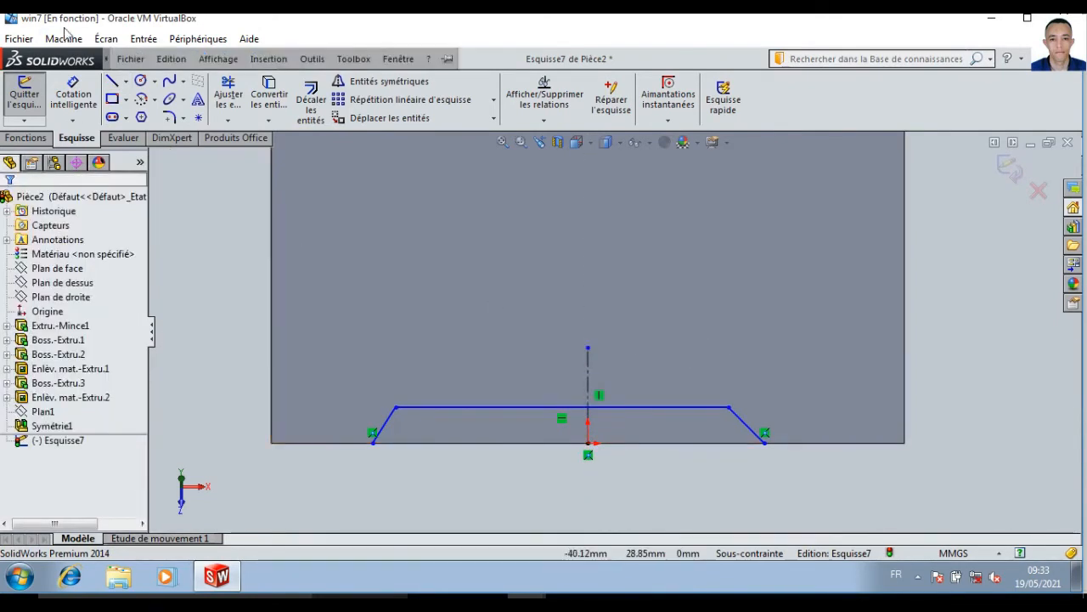
Close the trapezoid with a horizontal line along the face's lower edge between its two lower corners
left_click(111, 83)
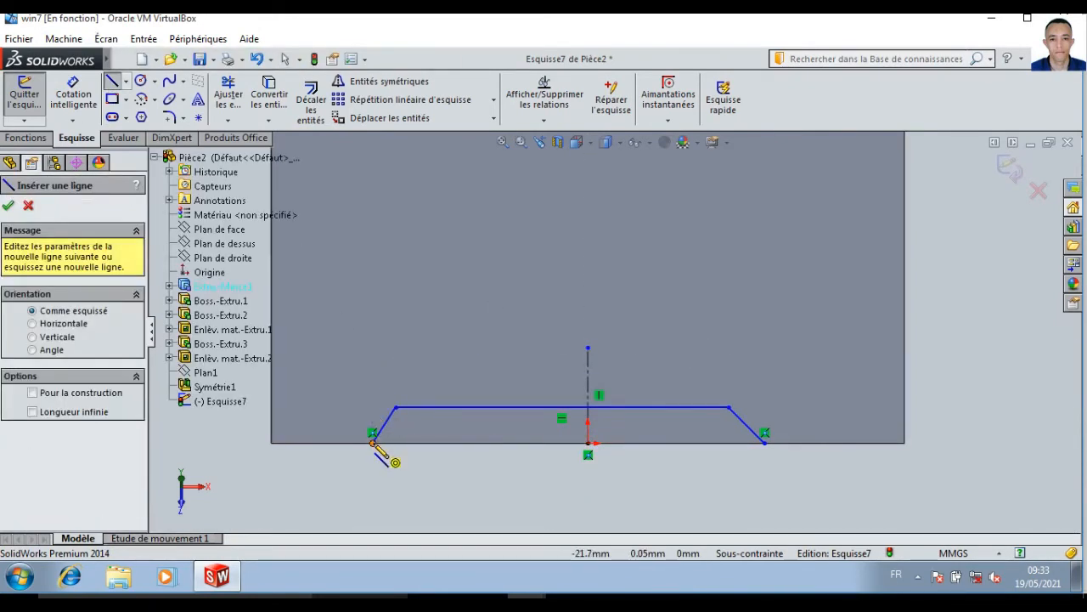
left_click(374, 442)
left_click(765, 442)
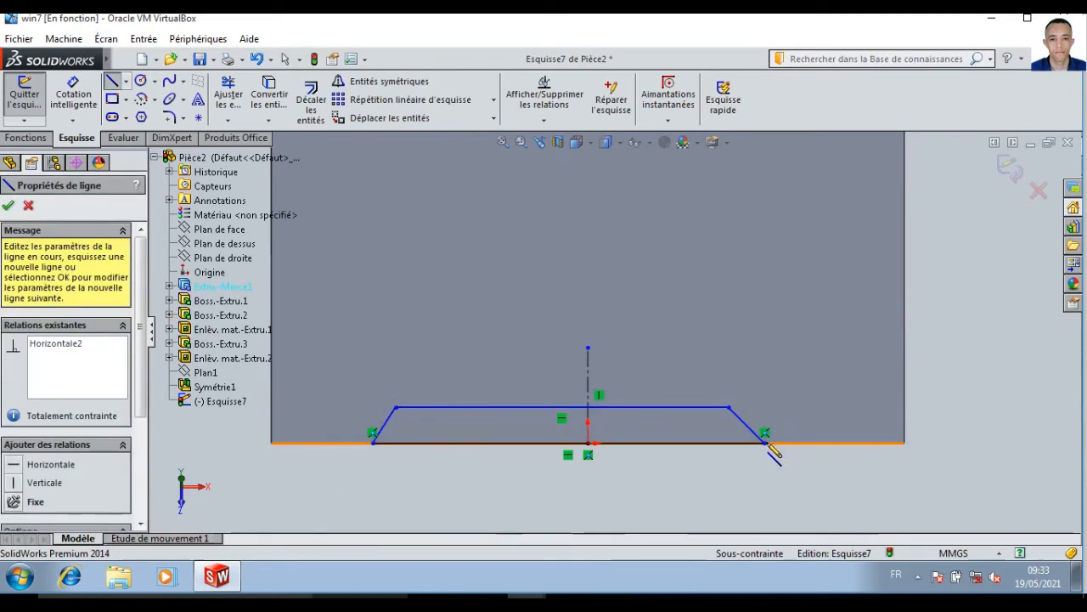
key("Escape")
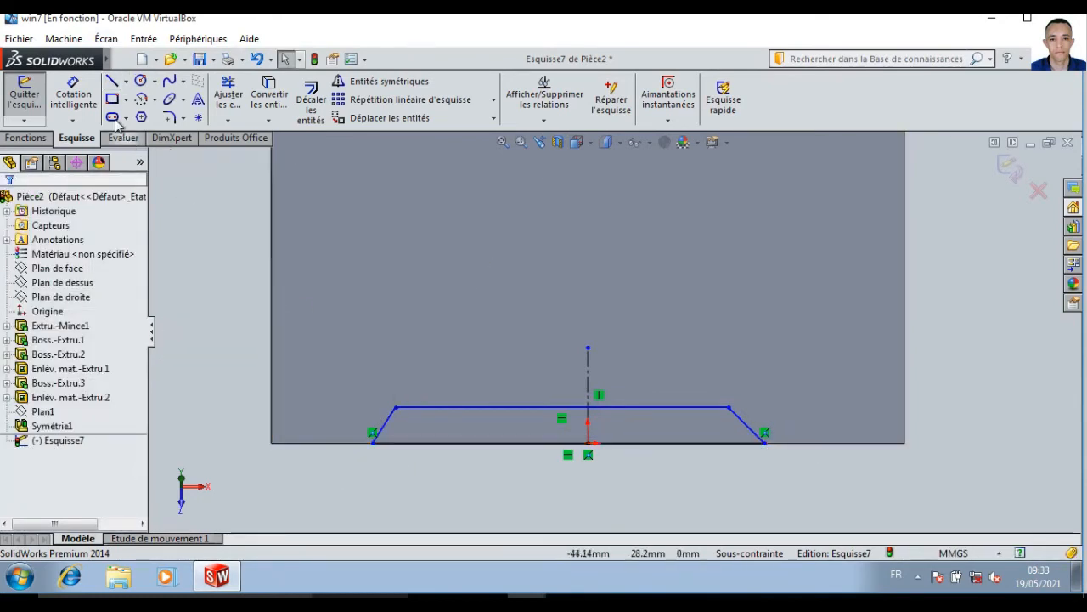
Sketch a vertical construction line about 6.4 mm long upward from the trapezoid's lower-left corner
left_click(126, 82)
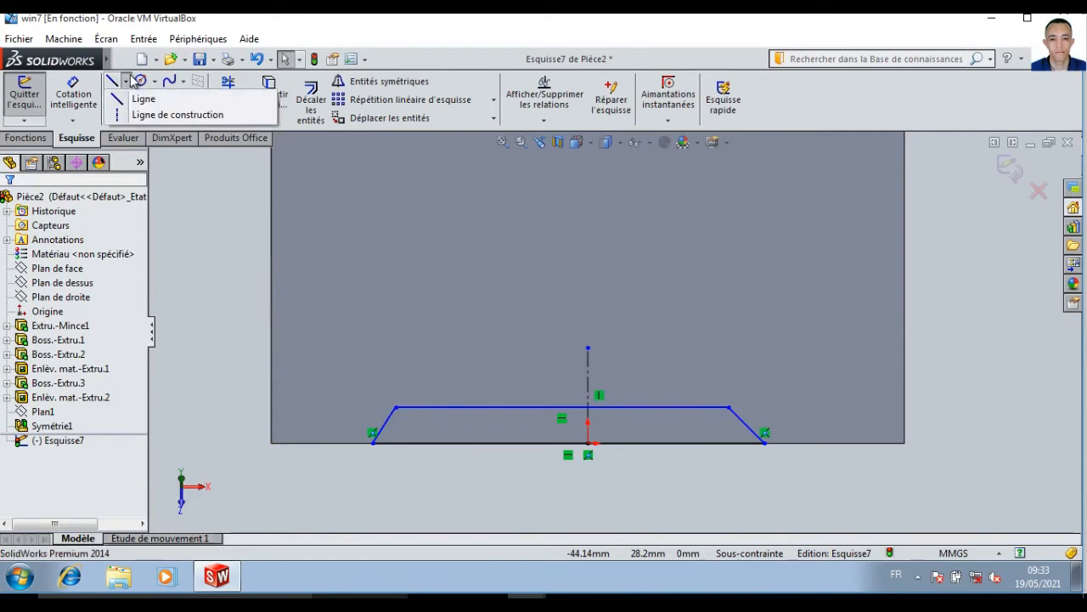
left_click(171, 114)
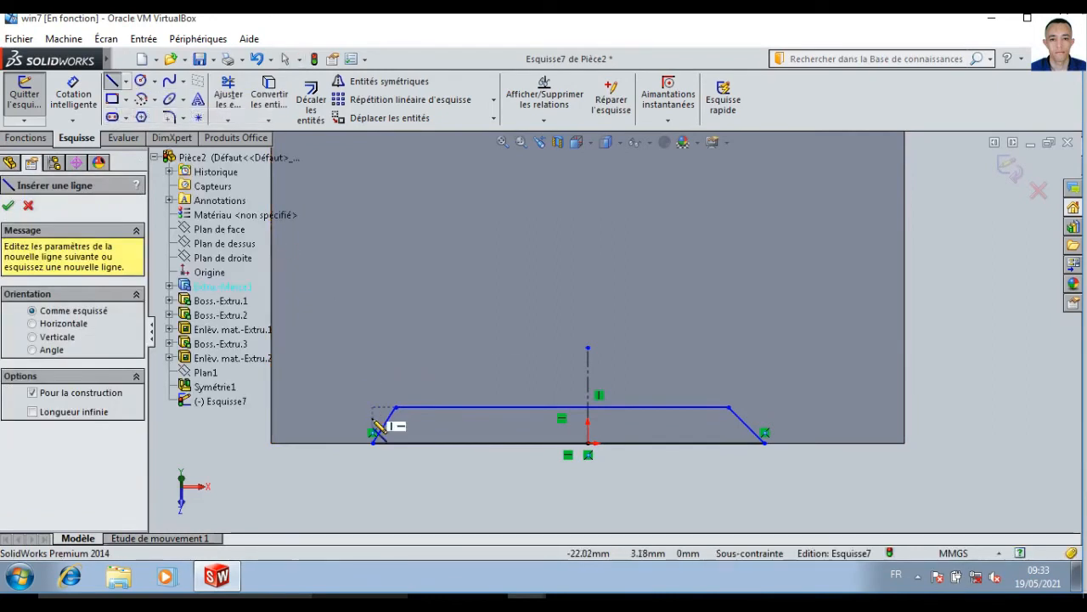
left_click(373, 441)
left_click(373, 380)
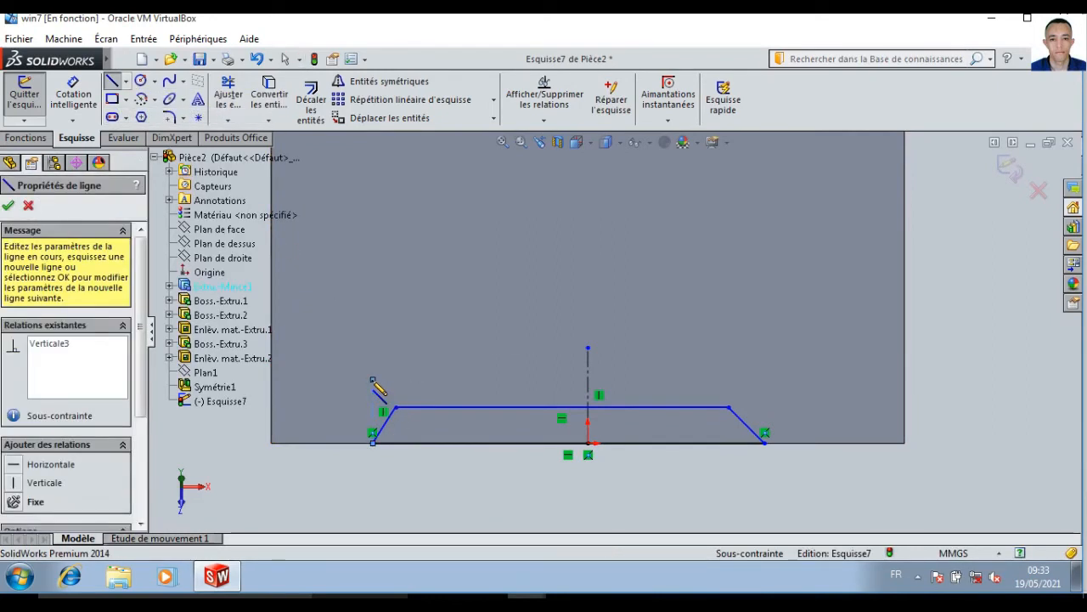
key("Escape")
Dimension the angle between the trapezoid's left slanted side and the short vertical construction line as 30°
left_click(73, 95)
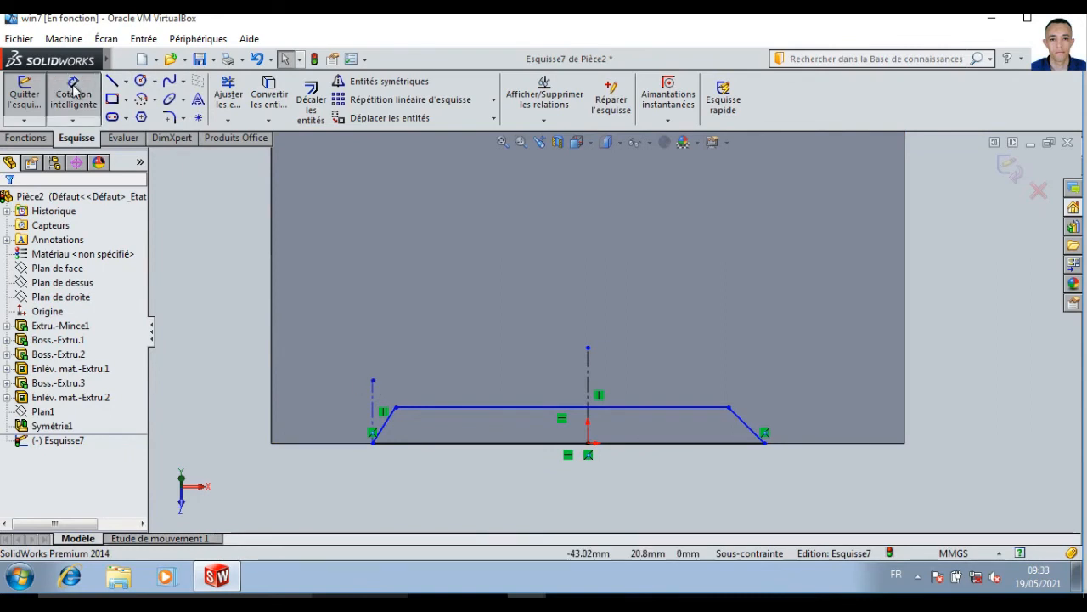
left_click(383, 427)
left_click(374, 399)
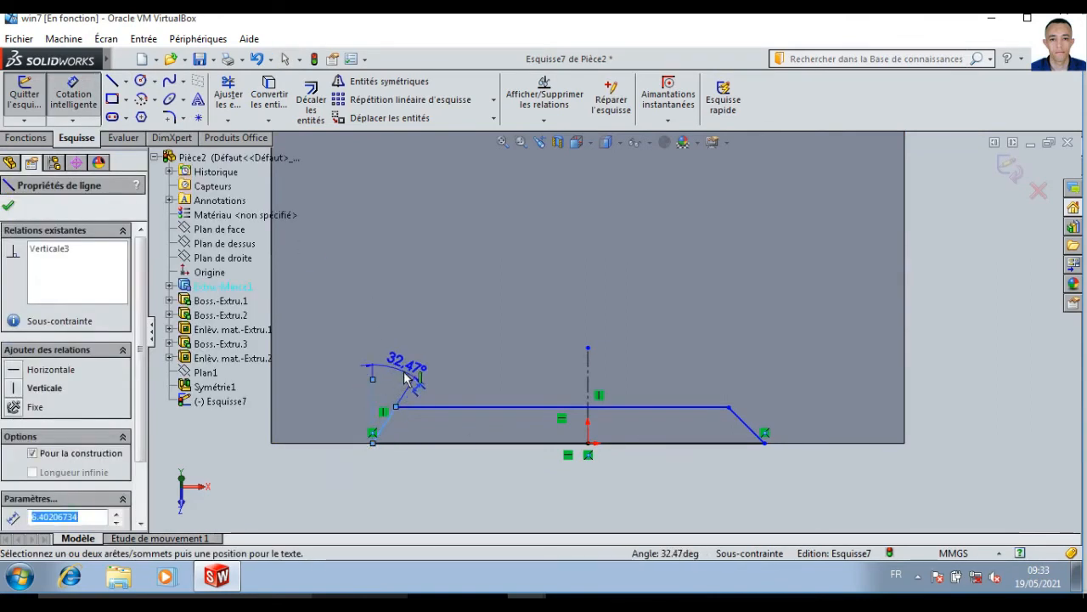
left_click(399, 375)
type("30")
key("Return")
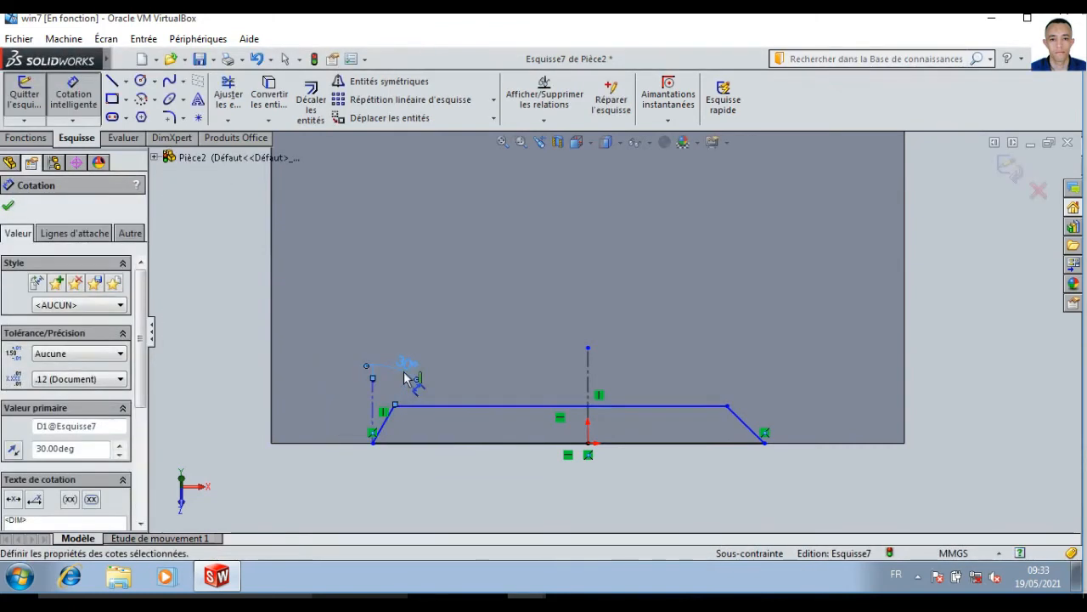
key("Escape")
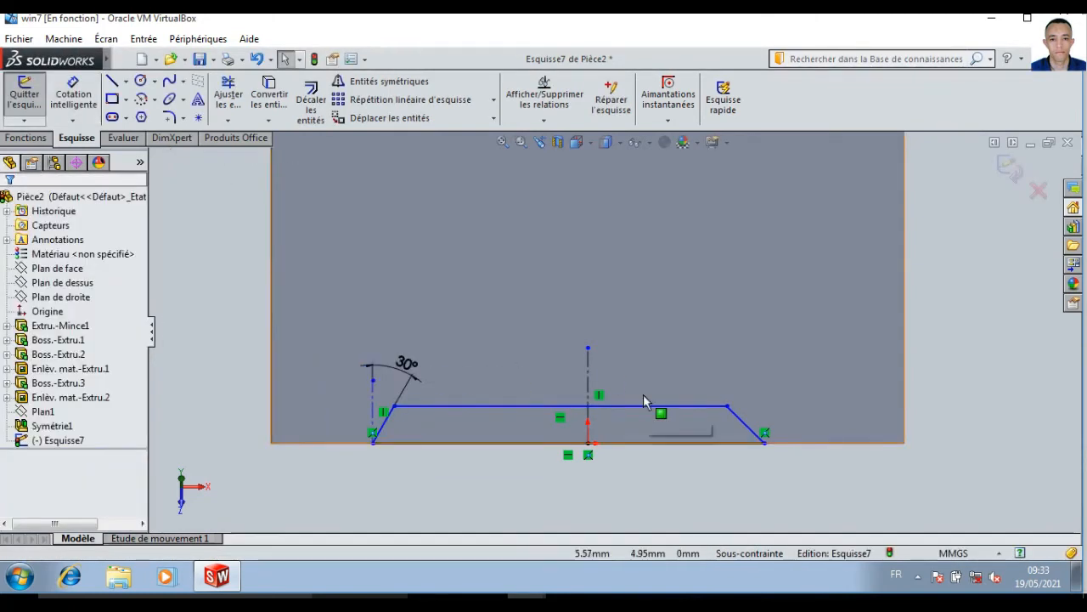
Make the trapezoid's two slanted sides symmetric about the vertical construction line through the origin
left_click(758, 433)
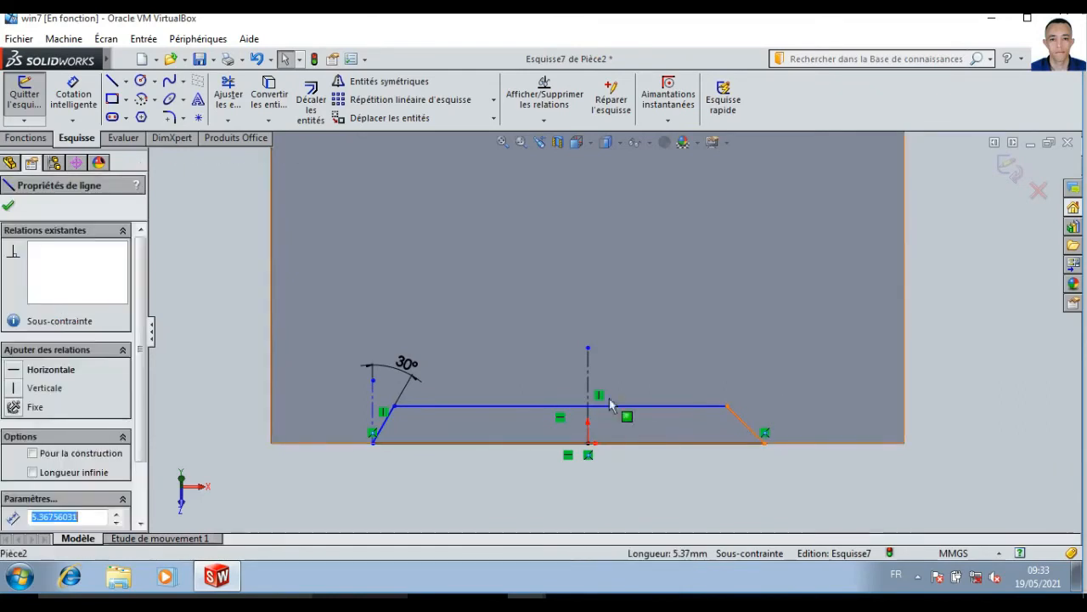
left_click(590, 391, "ctrl")
left_click(378, 431, "ctrl")
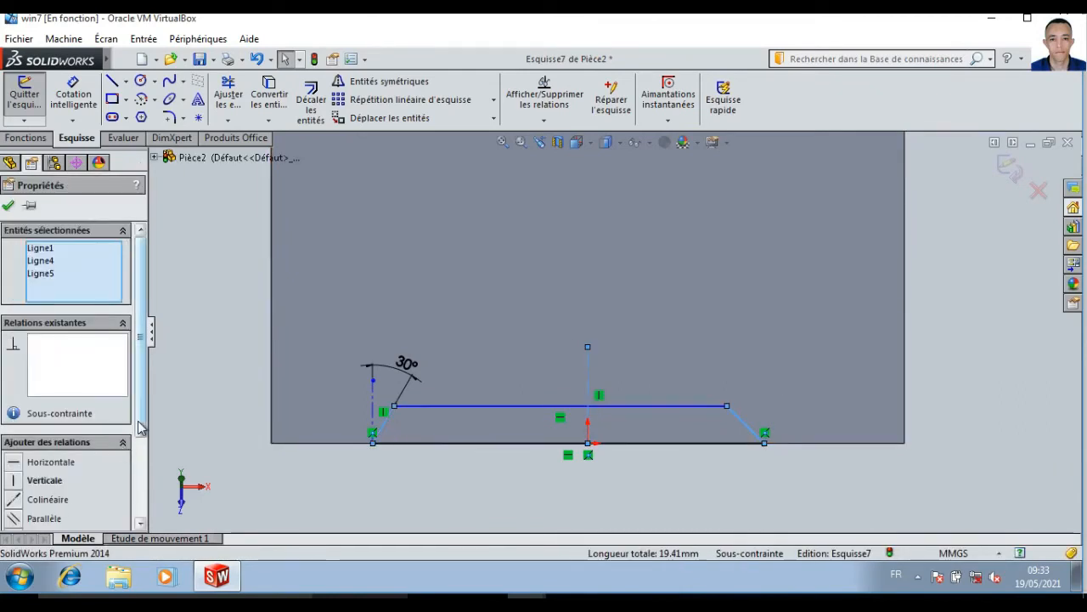
scroll(140, 427, "down", 5)
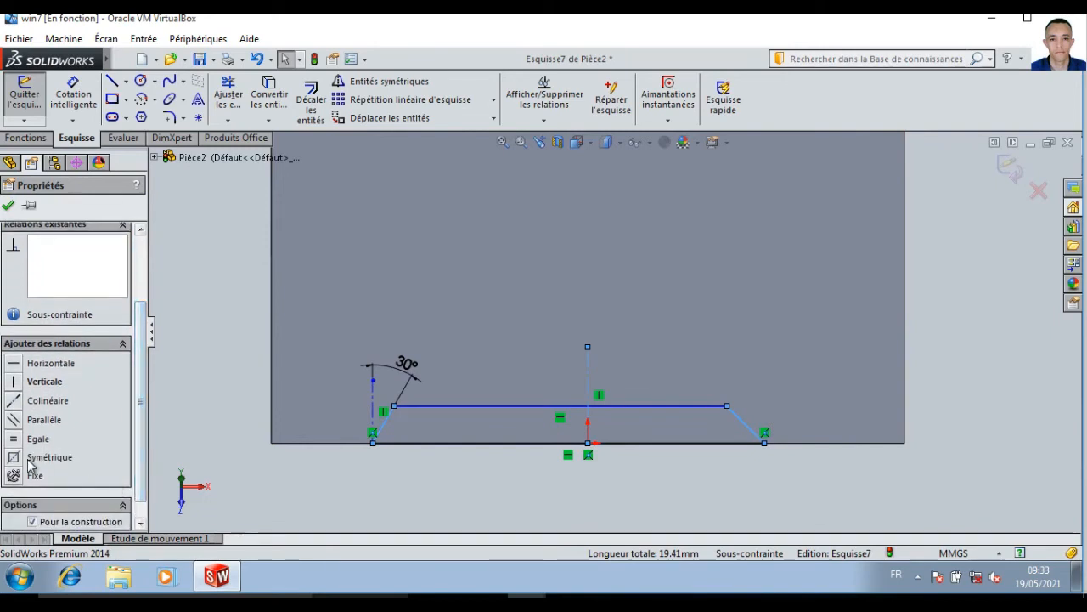
left_click(16, 462)
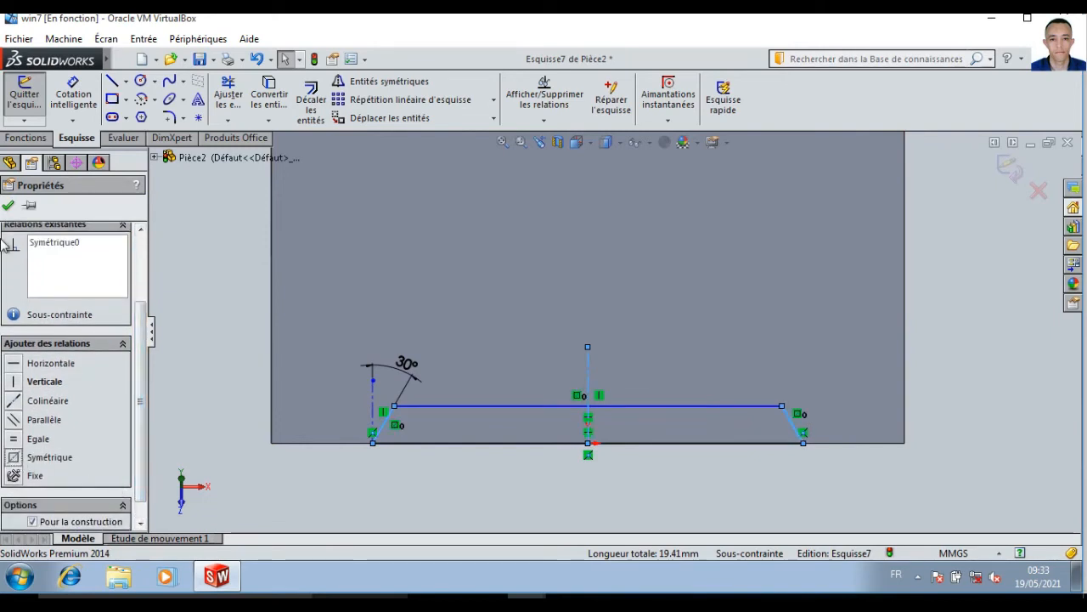
left_click(11, 208)
Dimension the trapezoid's height as 6 mm, after checking the groove depth in the reference drawing
left_click(73, 95)
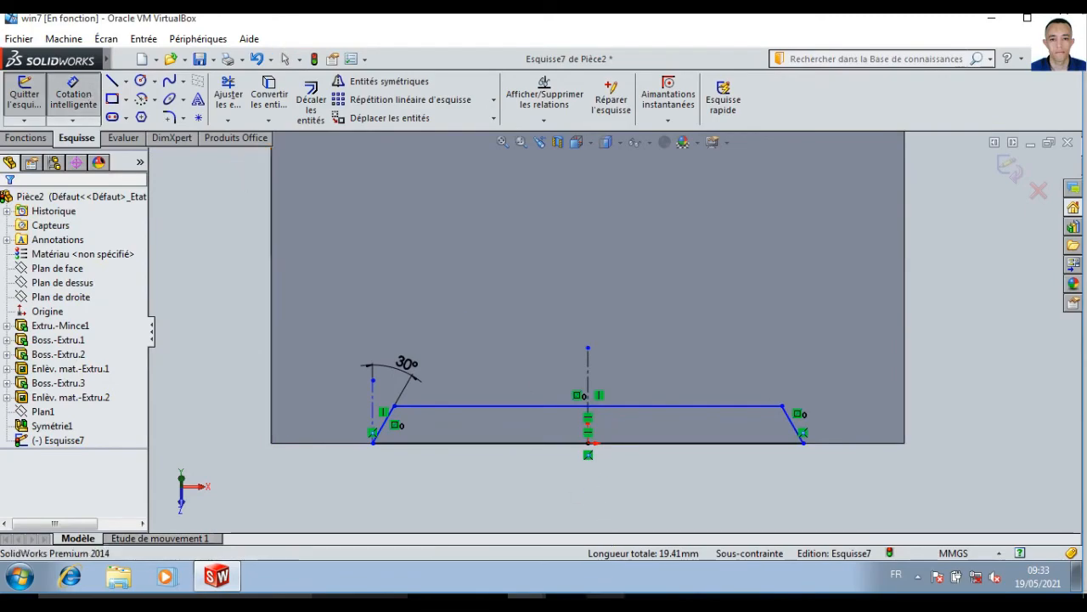
left_click(606, 598)
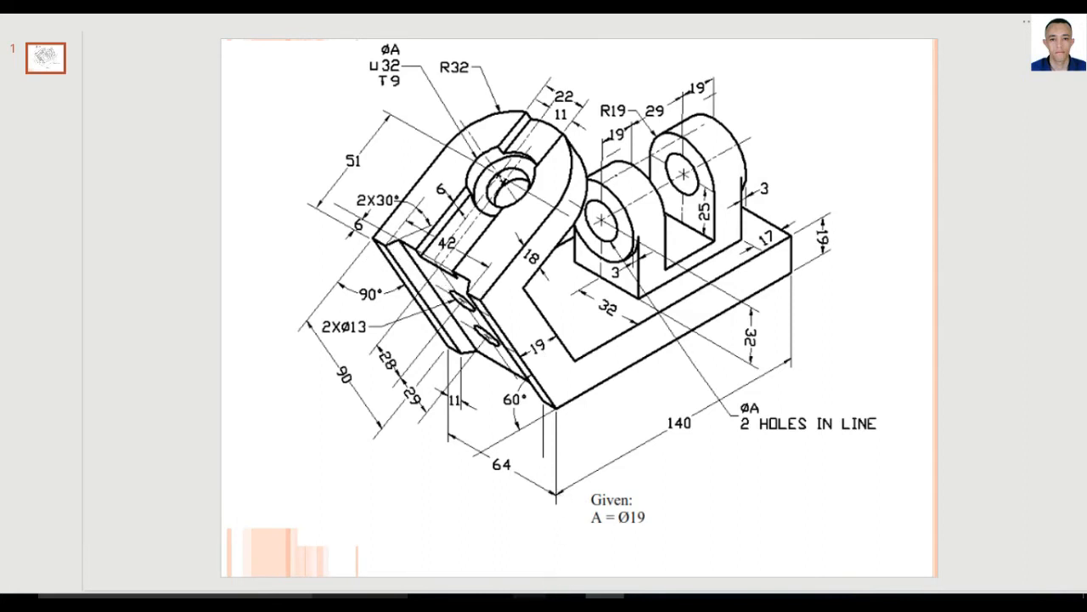
mouse_move(550, 595)
left_click(614, 534)
left_click(476, 407)
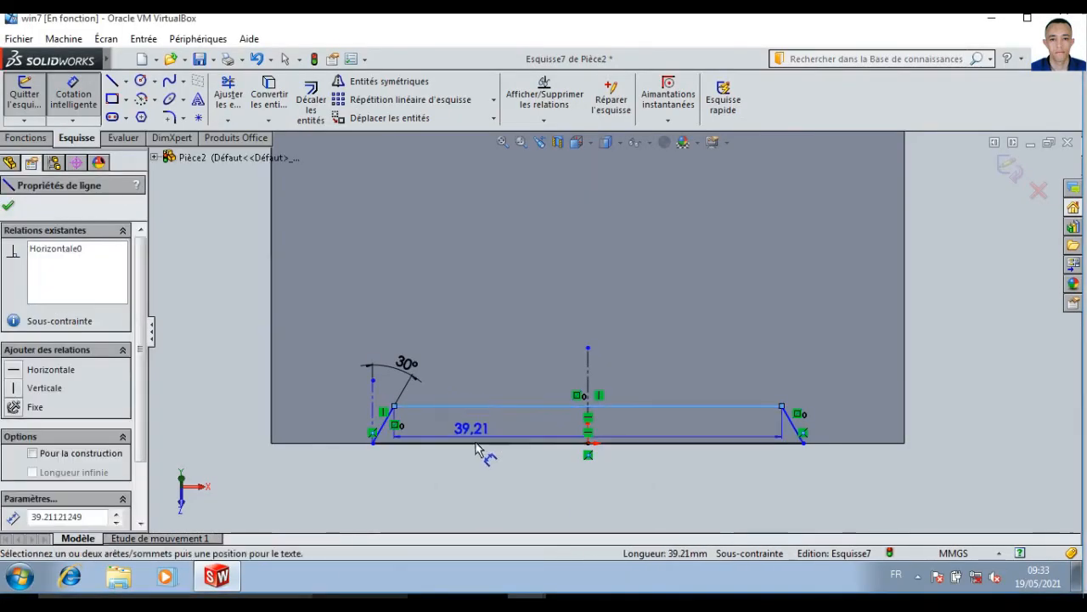
left_click(372, 422)
left_click(361, 420)
type("6")
key("Return")
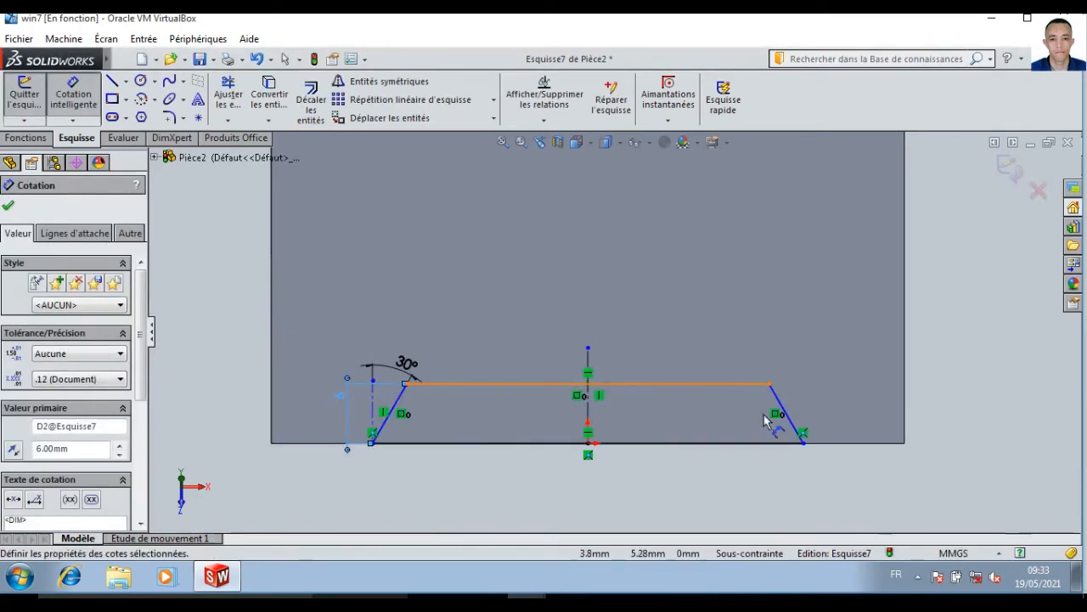
Dimension the trapezoid's base width between its two lower corners as 42 mm
left_click(804, 442)
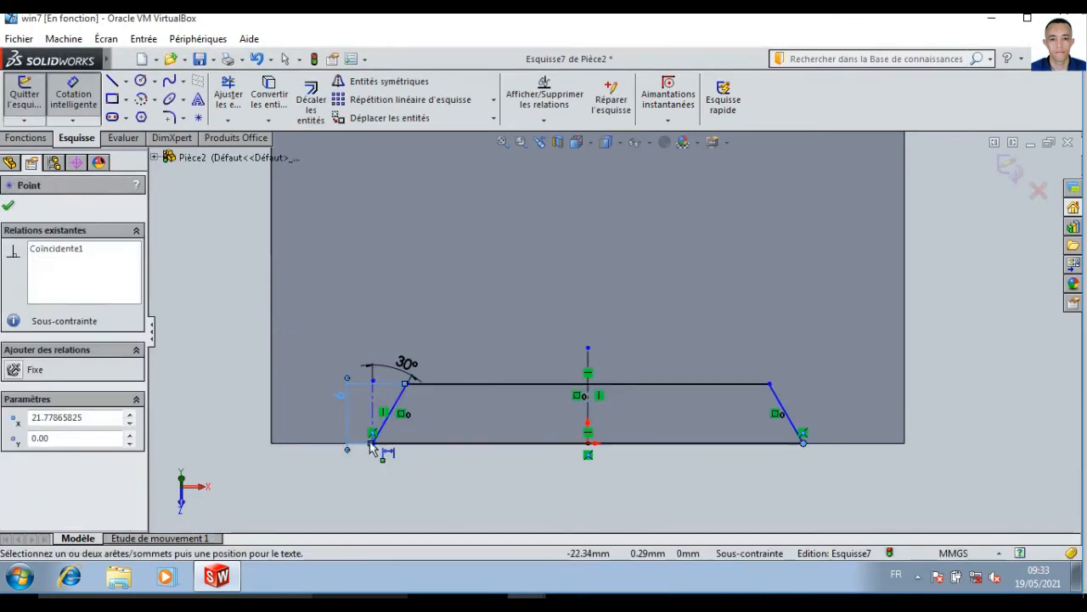
left_click(372, 442)
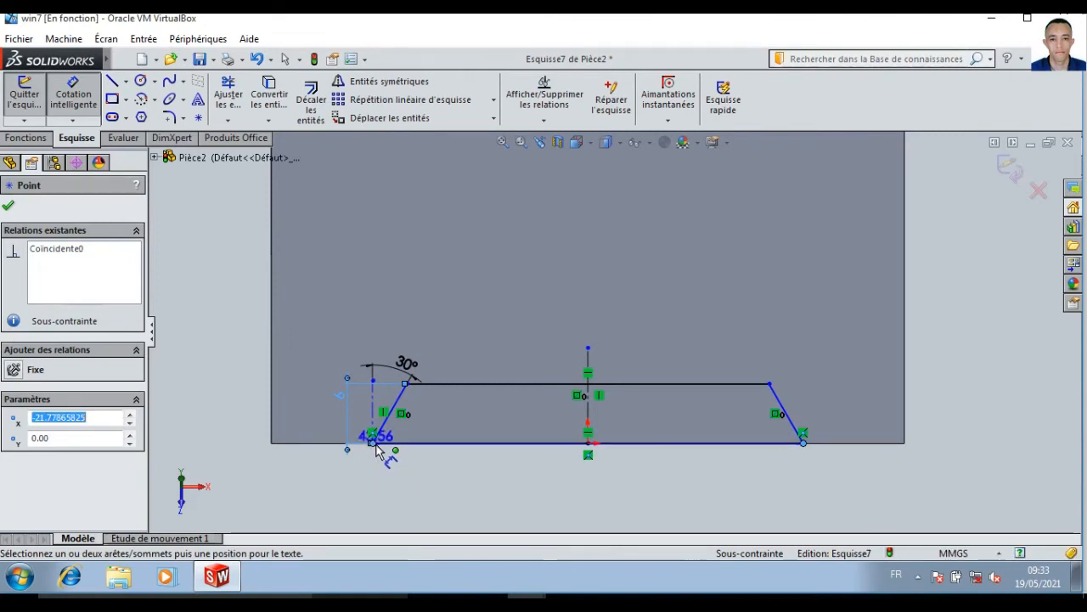
left_click(400, 297)
type("32")
key("BackSpace")
key("BackSpace")
type("42")
key("Return")
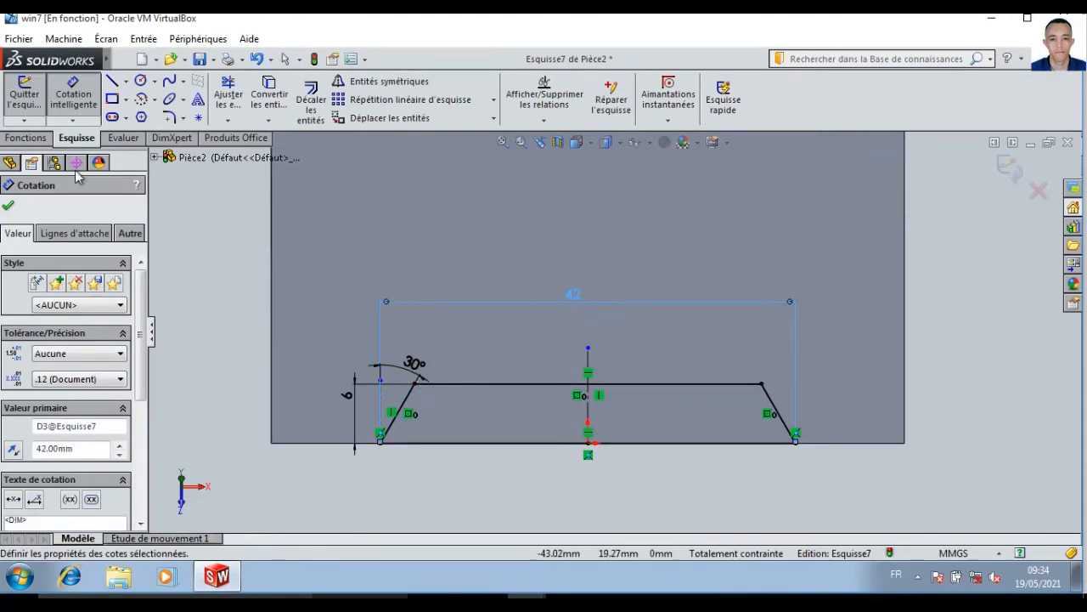
Cut-extrude the trapezoid profile through all to form the angled-sided groove in the inclined arm
left_click(25, 137)
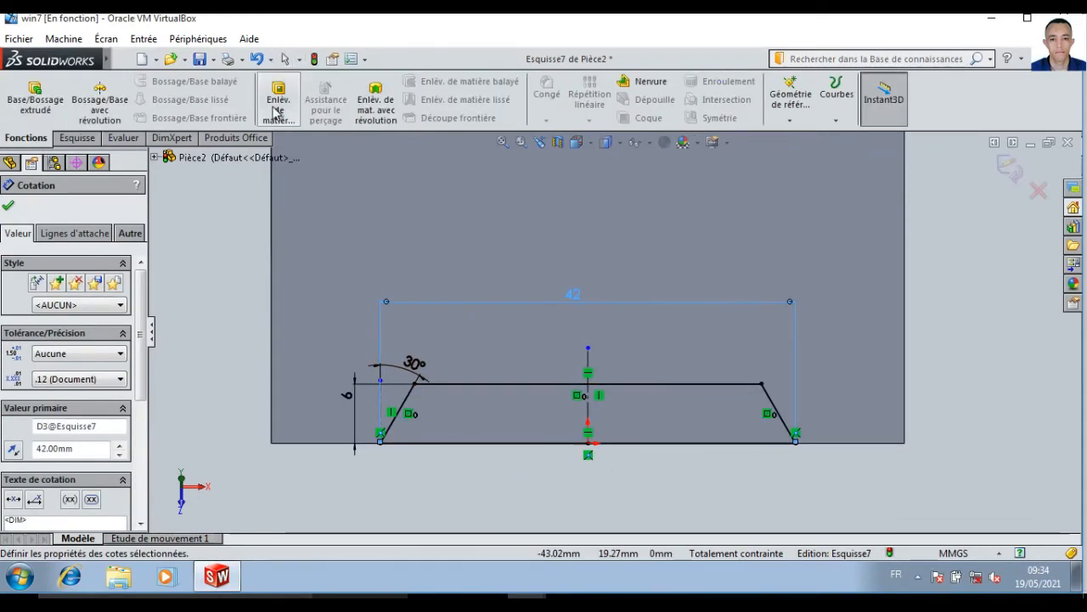
left_click(277, 112)
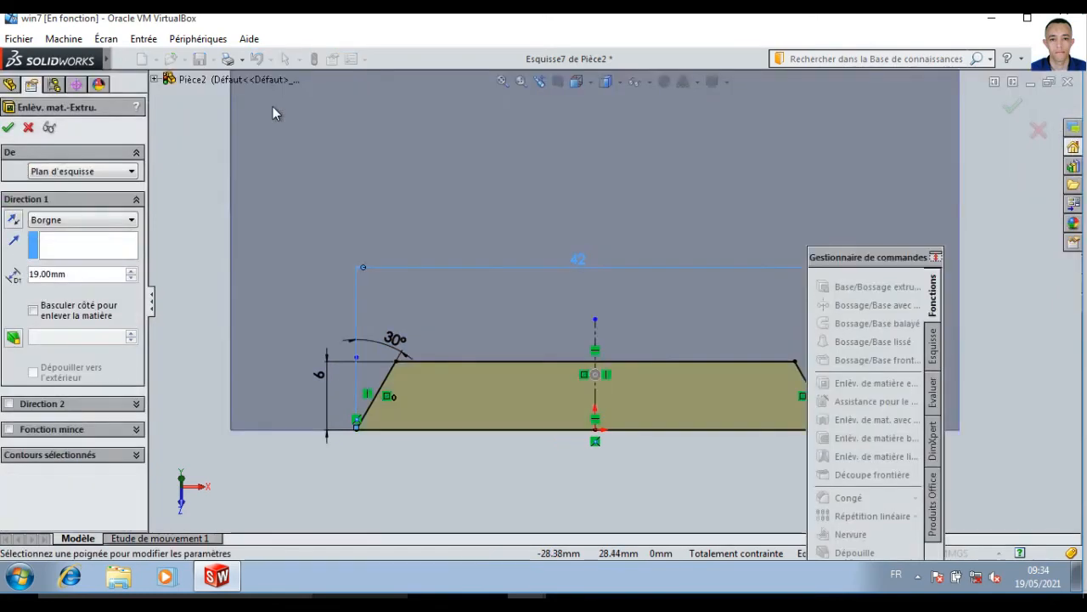
left_click_drag(845, 263, 512, 229)
left_click(64, 299)
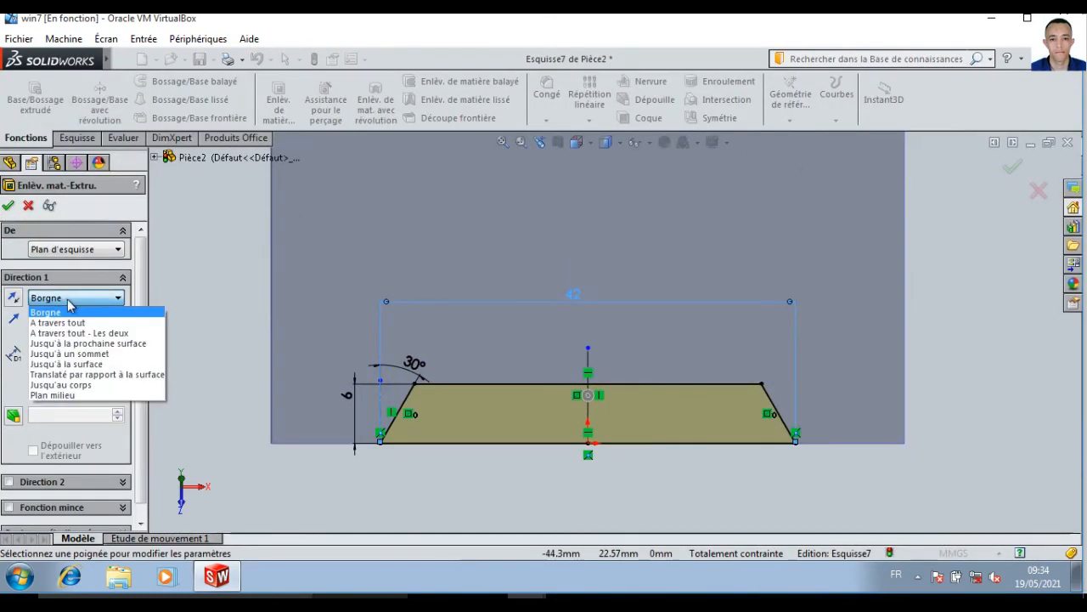
left_click(73, 319)
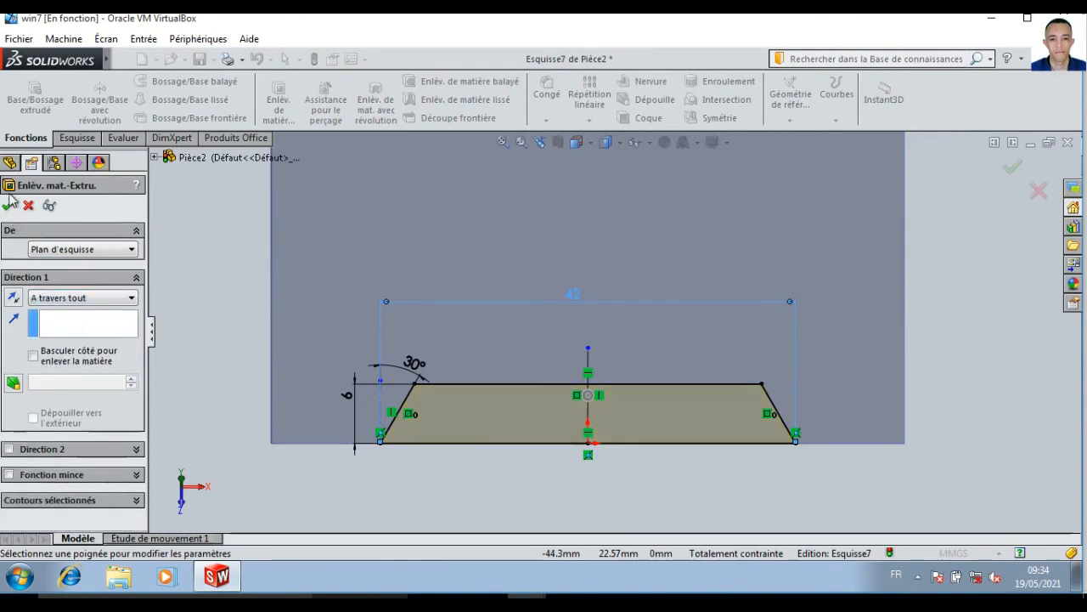
left_click(11, 206)
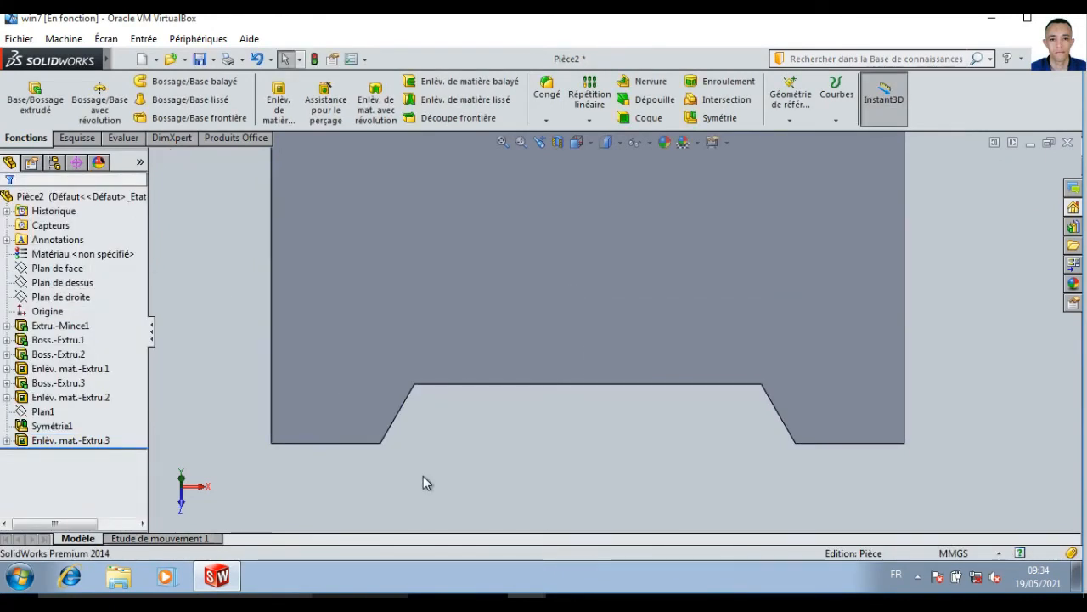
Start a sketch on the inclined arm's round-topped face and draw a rectangle about 17 by 65 mm upward from the groove edge
key("ctrl+7")
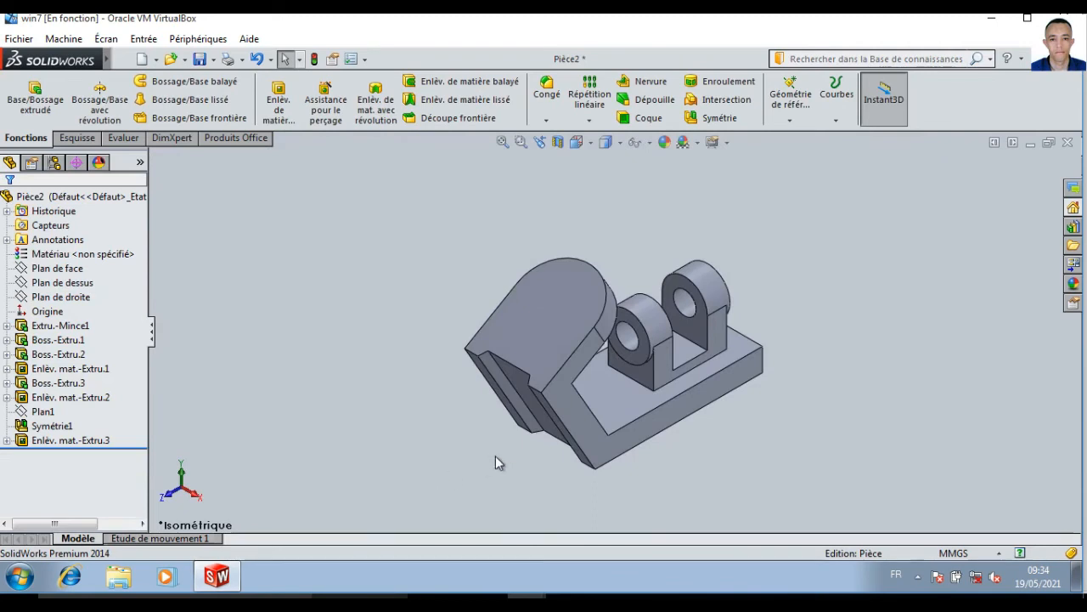
left_click(543, 305)
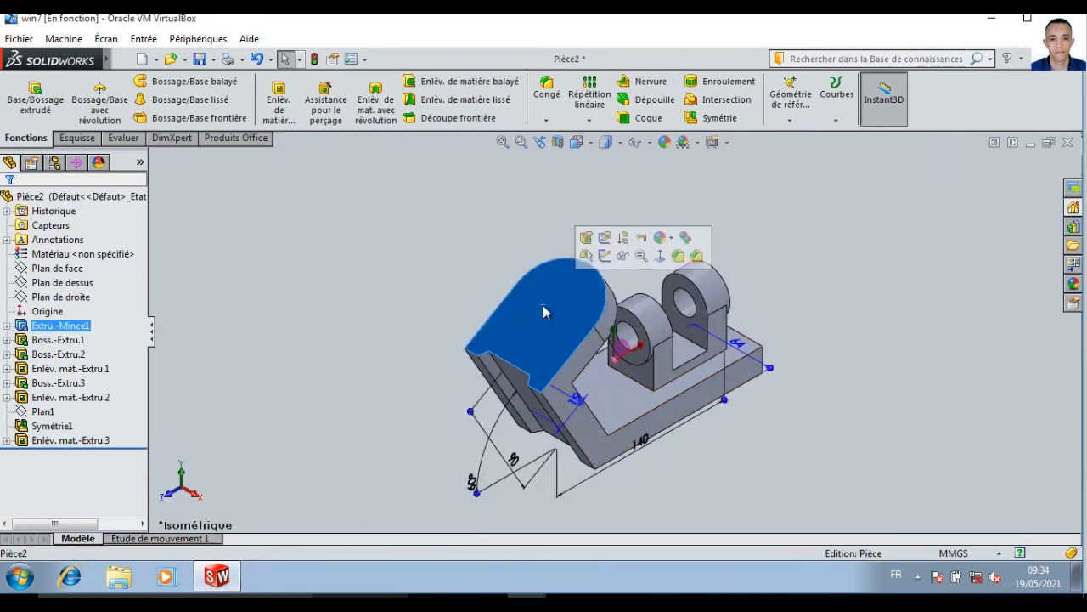
left_click(661, 256)
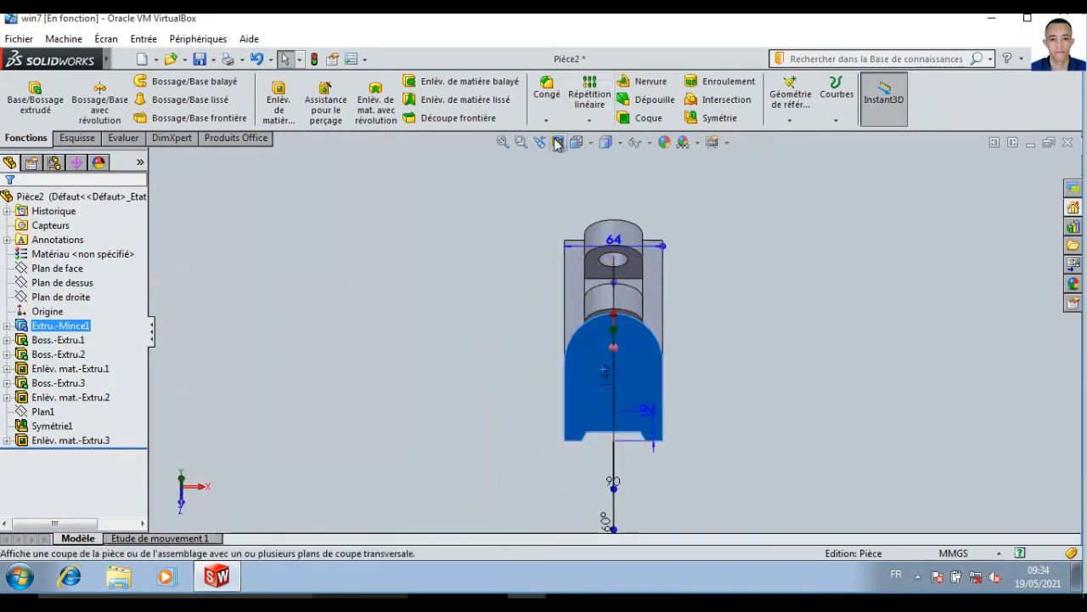
left_click(521, 141)
left_click_drag(539, 301, 701, 479)
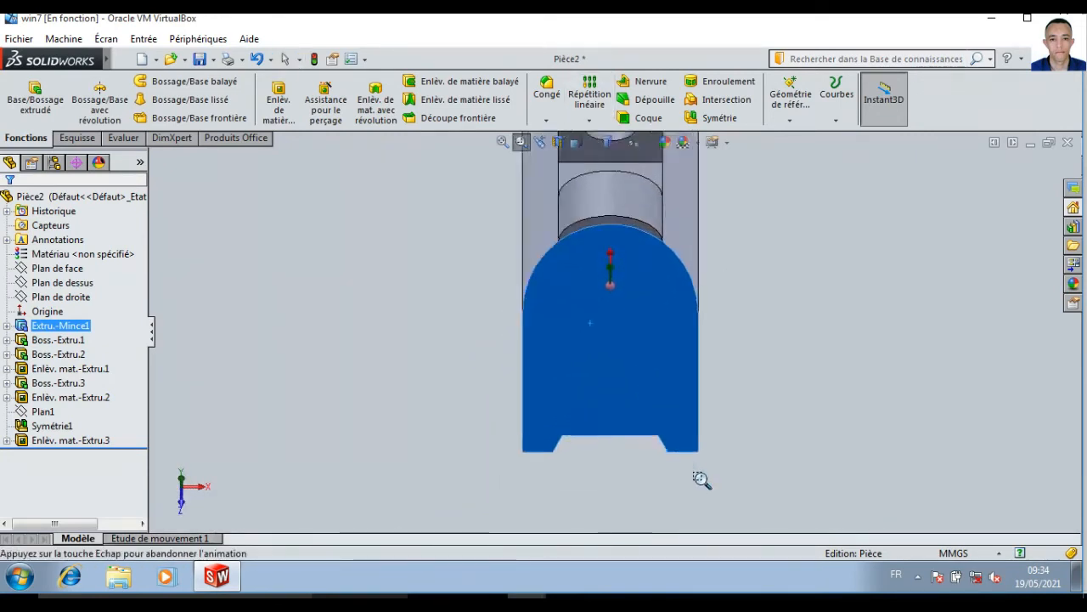
left_click(268, 111)
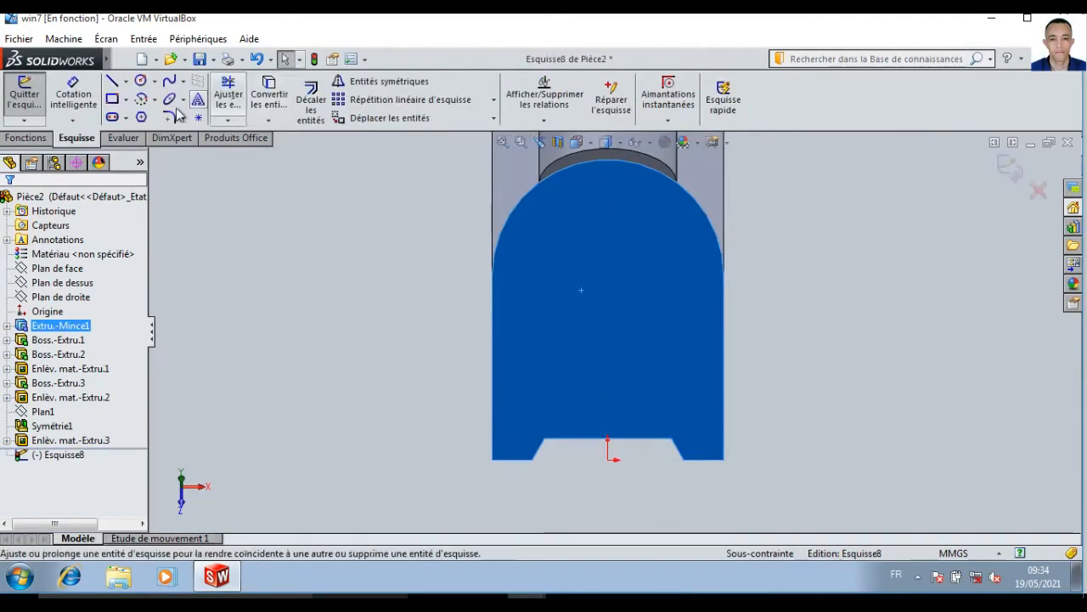
left_click(113, 100)
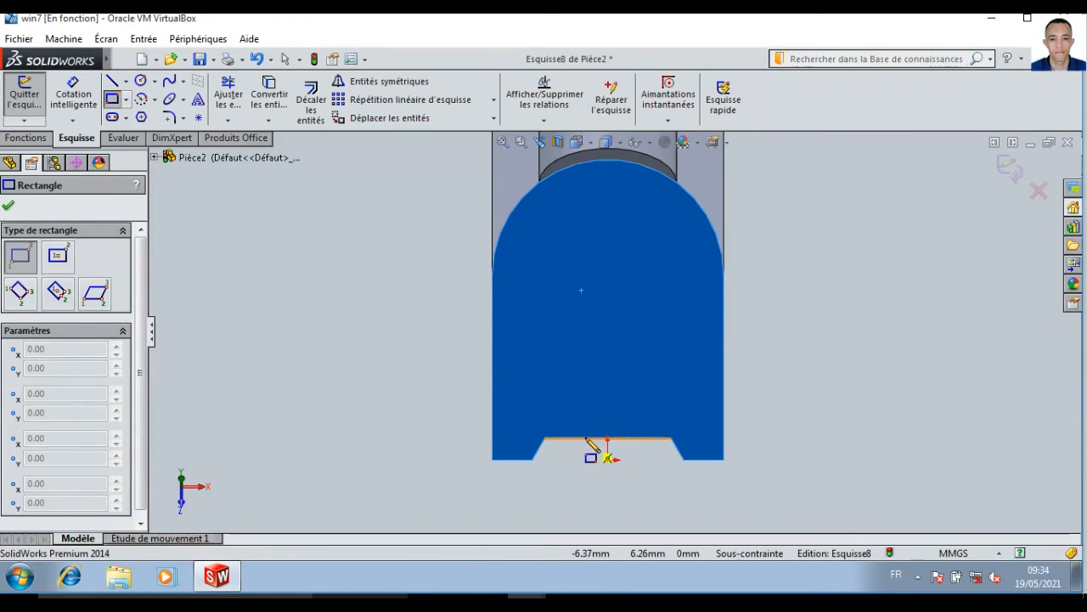
left_click(586, 438)
left_click(649, 205)
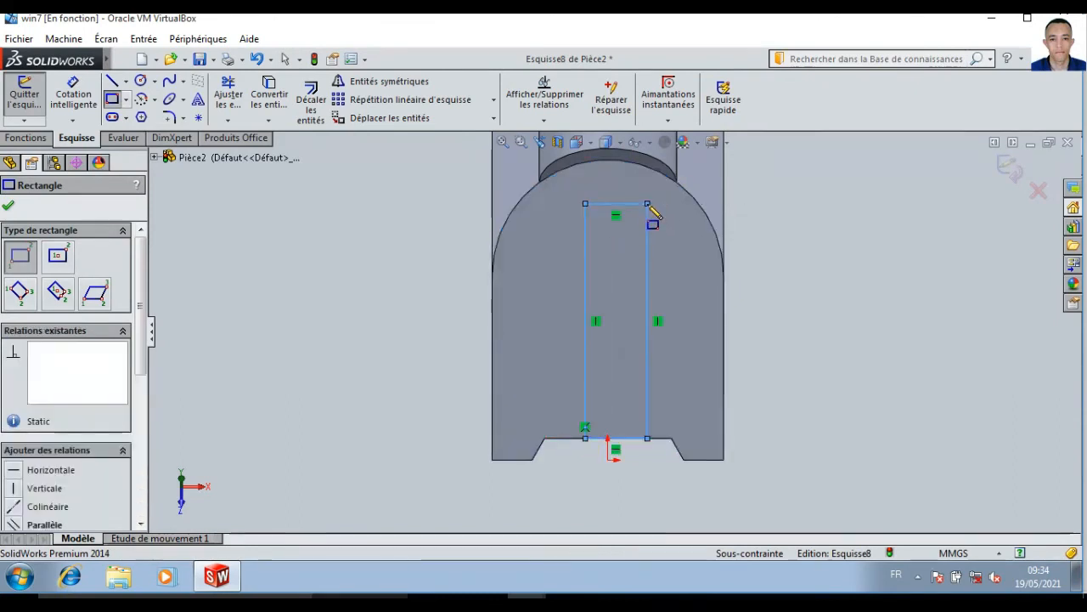
key("Escape")
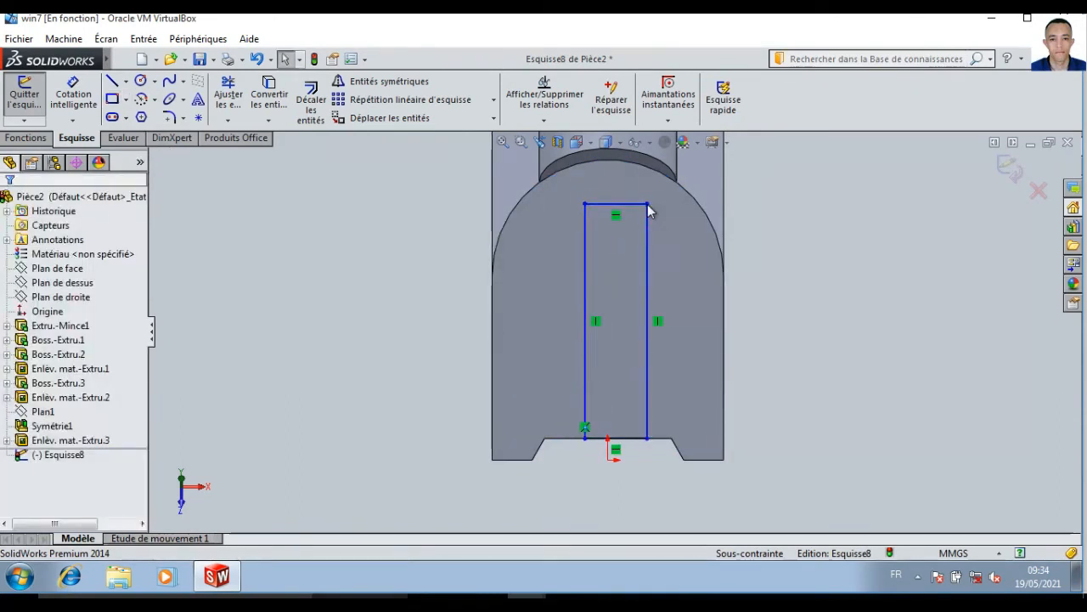
Sketch a vertical construction line about 39 mm long upward from the origin inside the rectangle
left_click(126, 81)
left_click(144, 113)
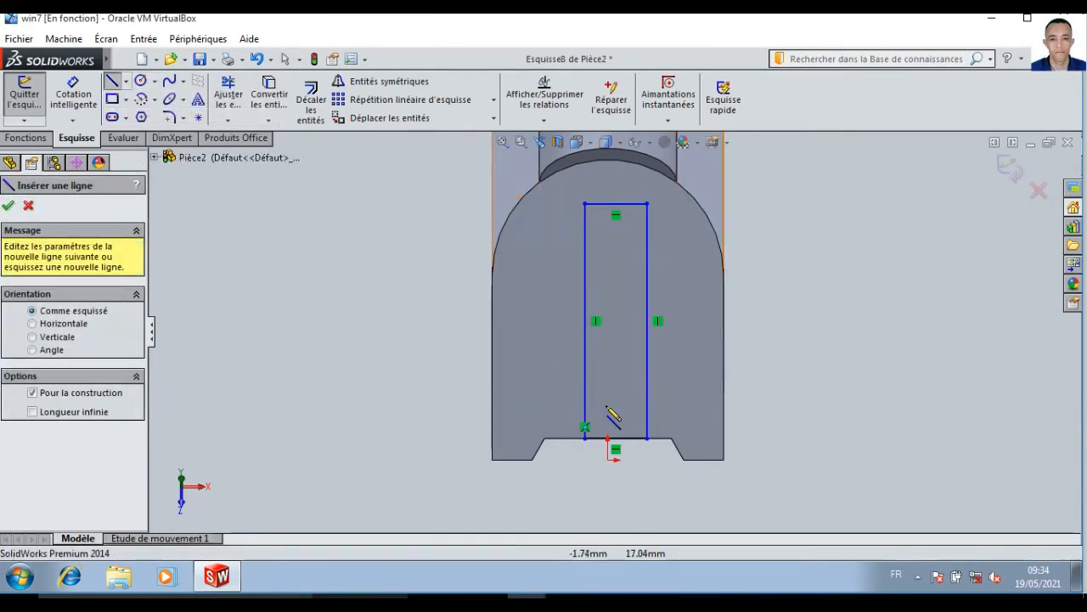
left_click(608, 439)
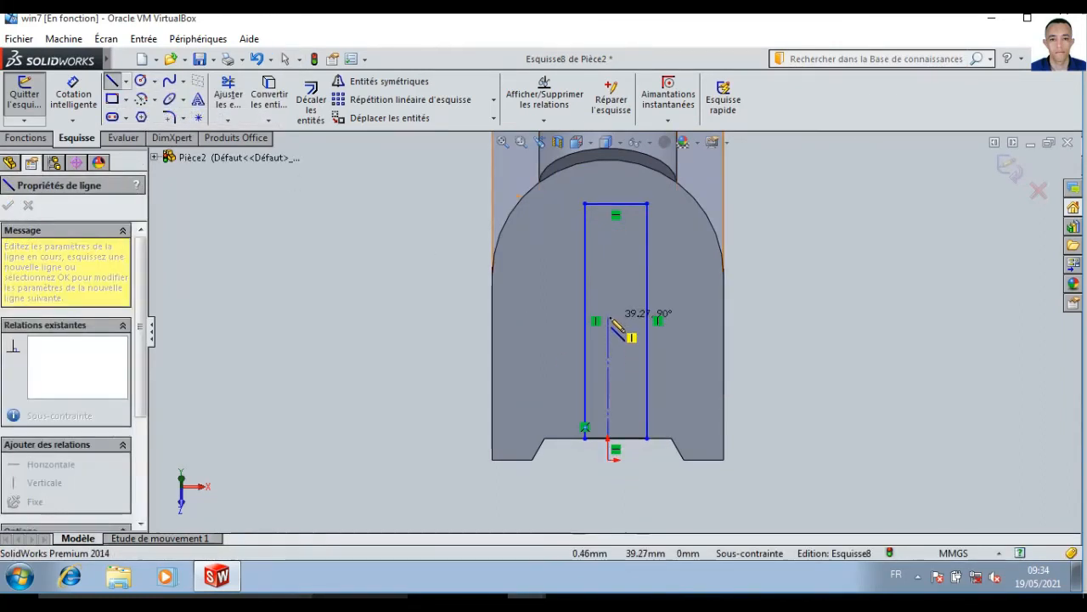
left_click(608, 318)
key("Escape")
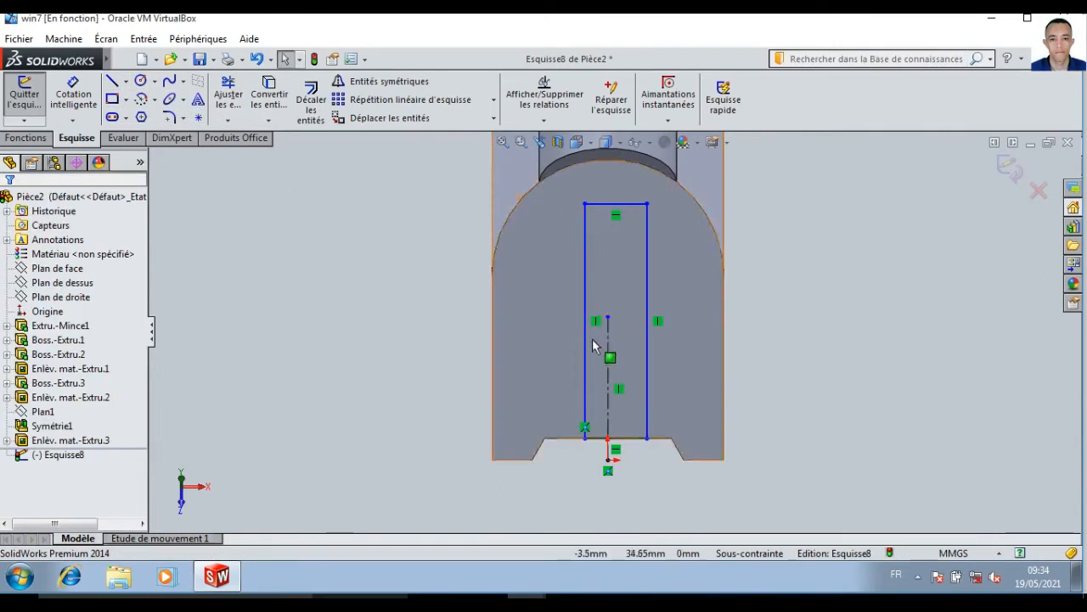
Make the rectangle's two vertical sides symmetric about the vertical construction line through the origin
left_click(586, 353)
left_click(647, 357, "ctrl")
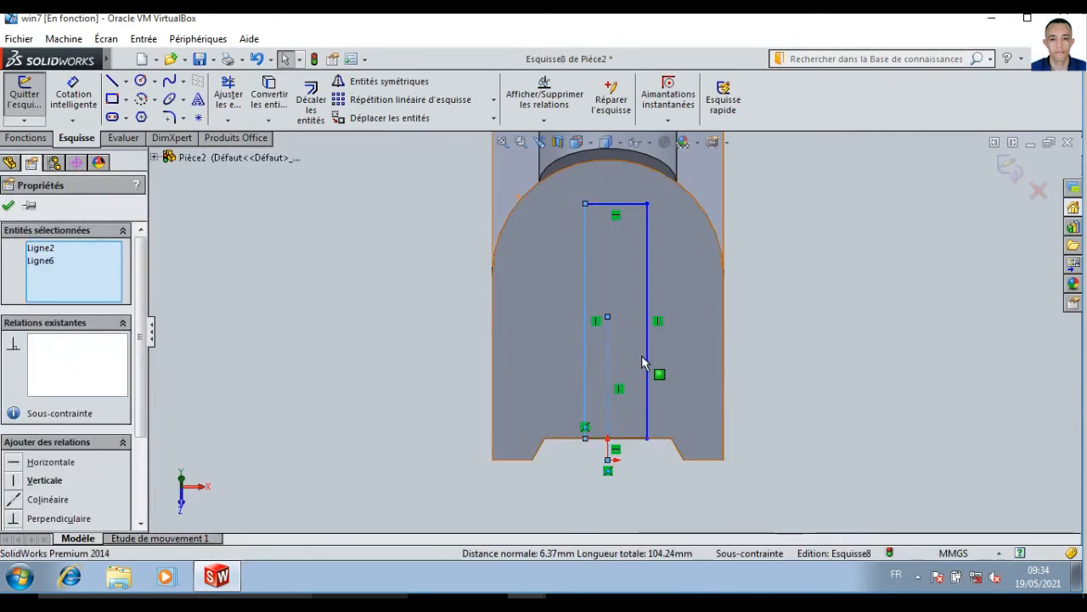
left_click(608, 370, "ctrl")
left_click_drag(144, 414, 145, 505)
left_click(19, 436)
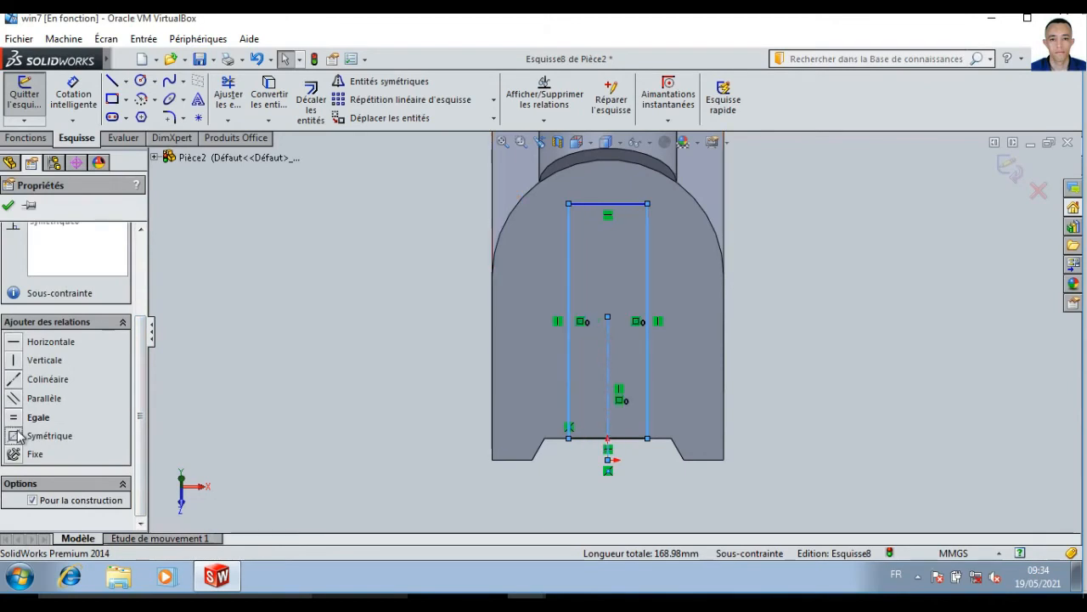
left_click(346, 278)
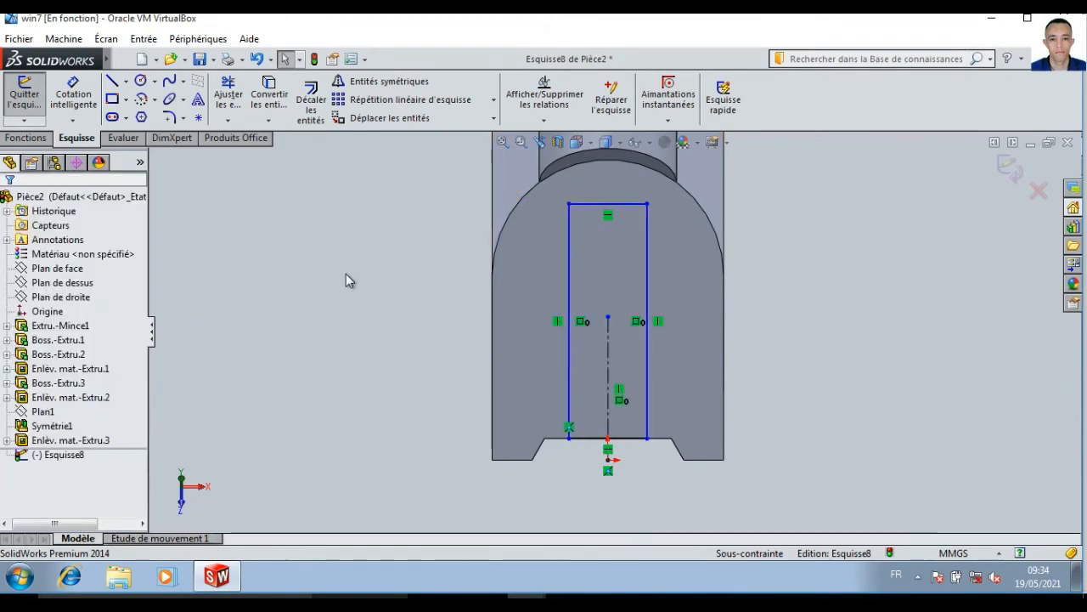
Replace the rectangle's top edge with a centre-point arc of about 130° joining the upper ends of its vertical sides
left_click(628, 214)
key("Delete")
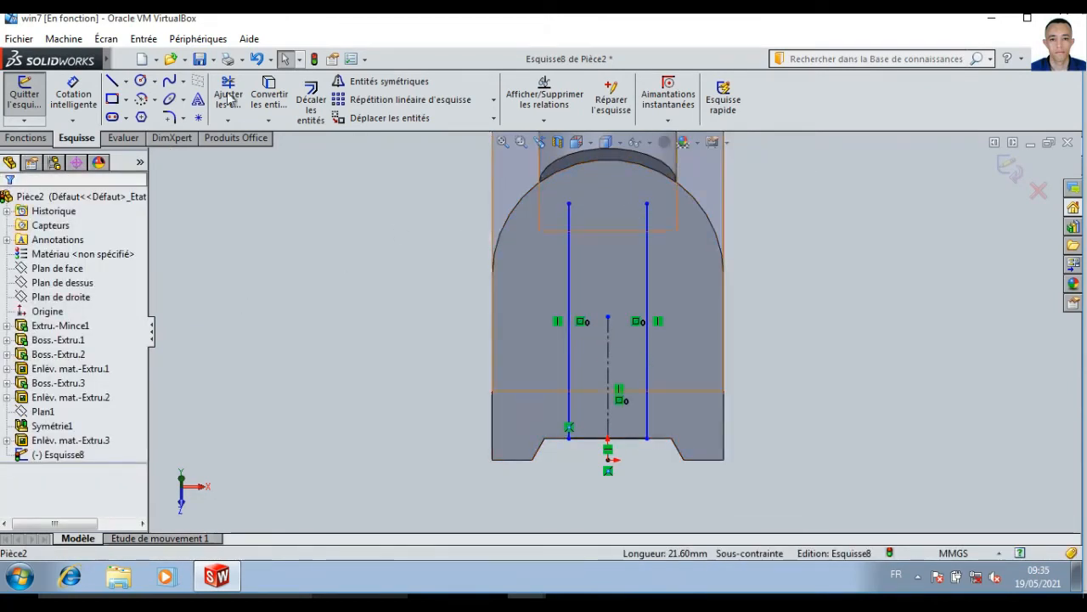
left_click(141, 98)
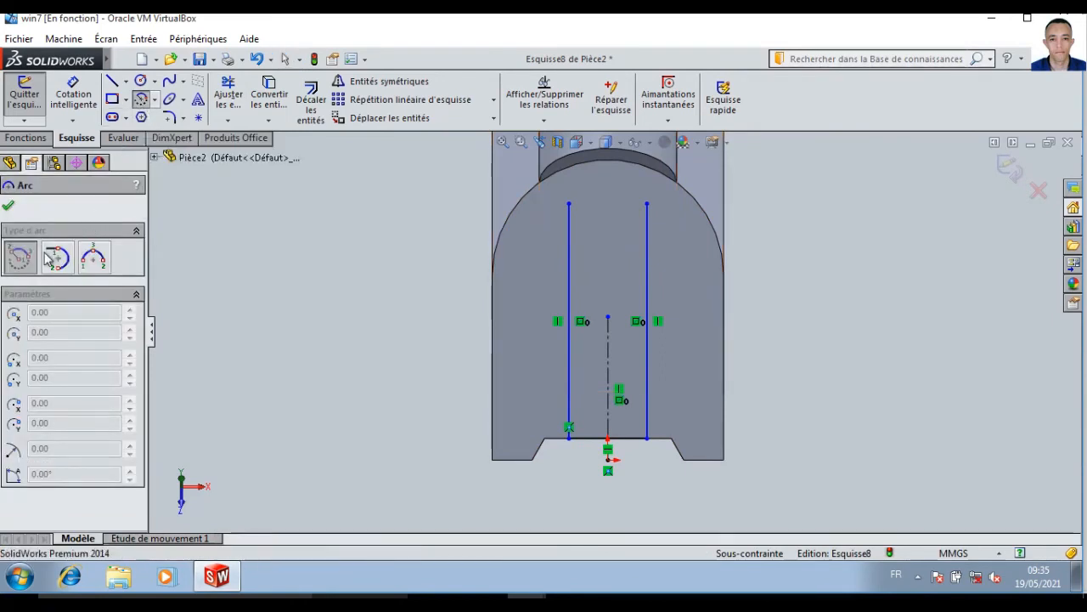
left_click(608, 221)
left_click(569, 204)
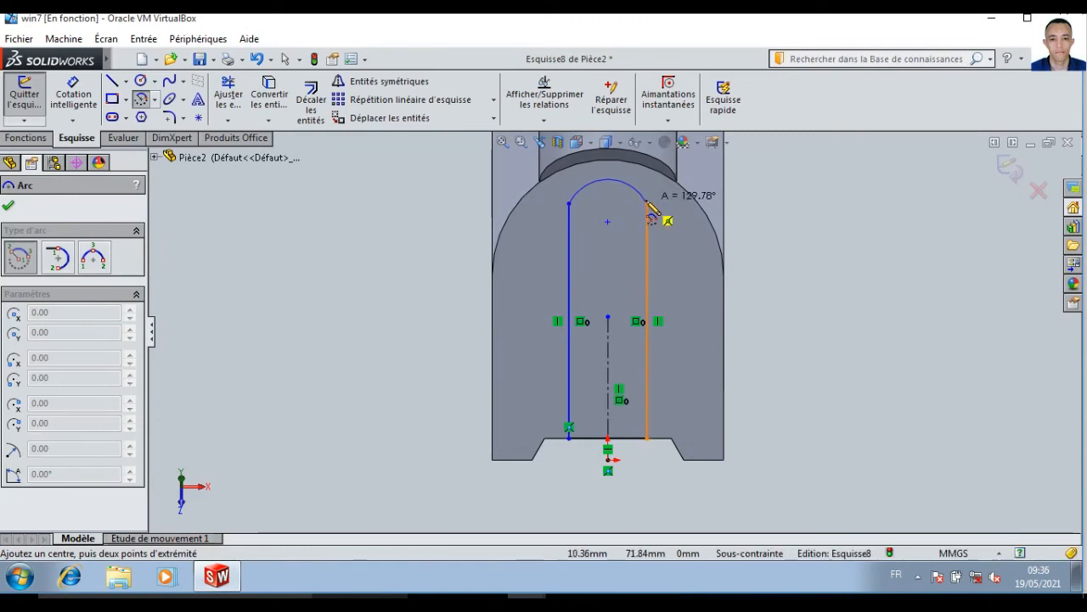
left_click(649, 206)
key("Escape")
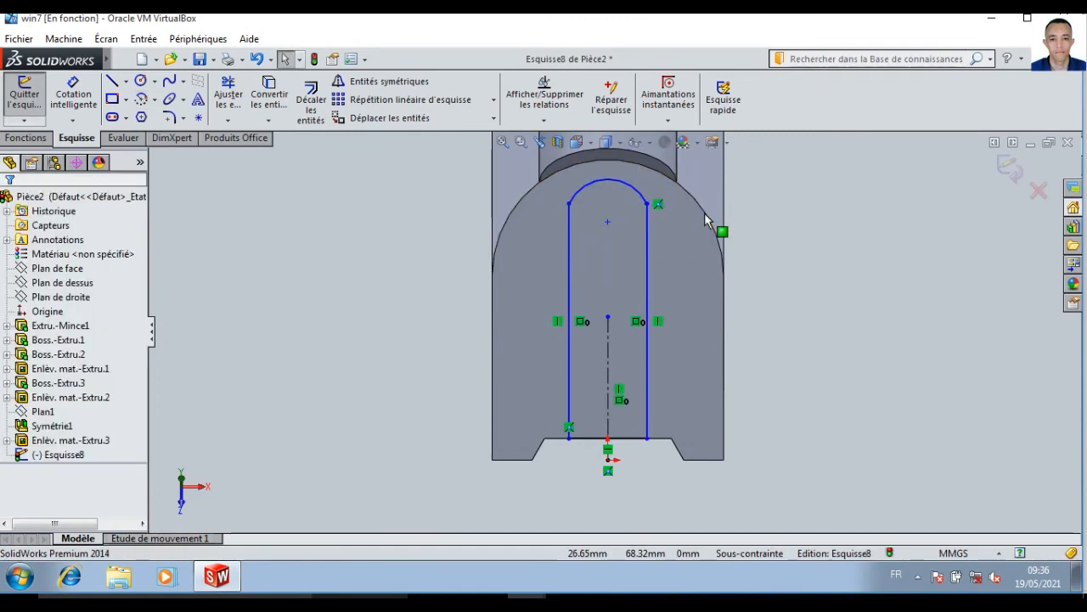
Make the upper endpoints of both vertical lines coincident with the arm's rounded outer edge
left_click(647, 204)
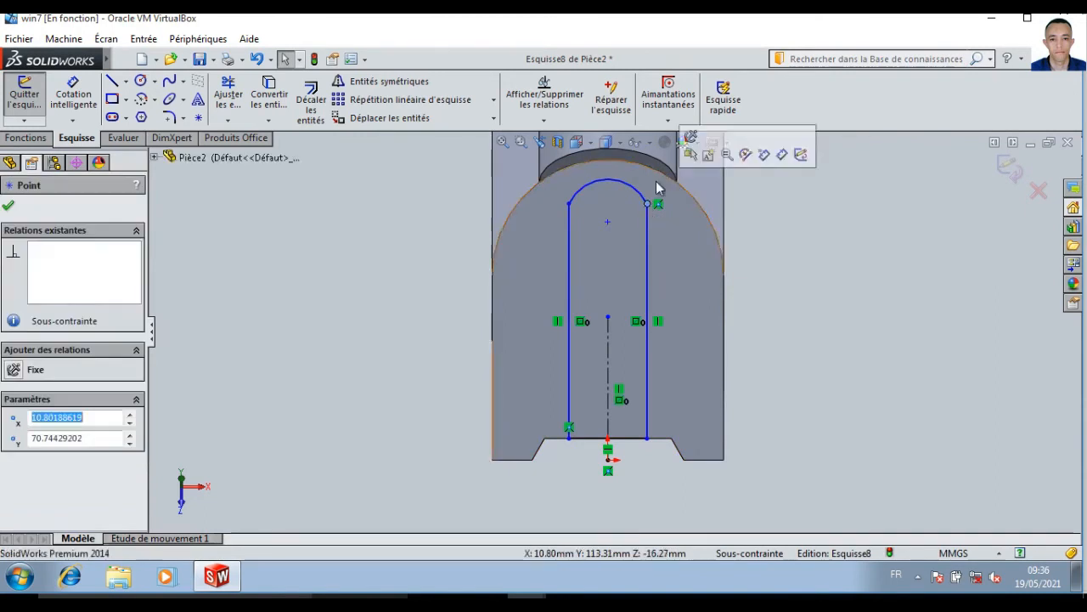
left_click(663, 176, "ctrl")
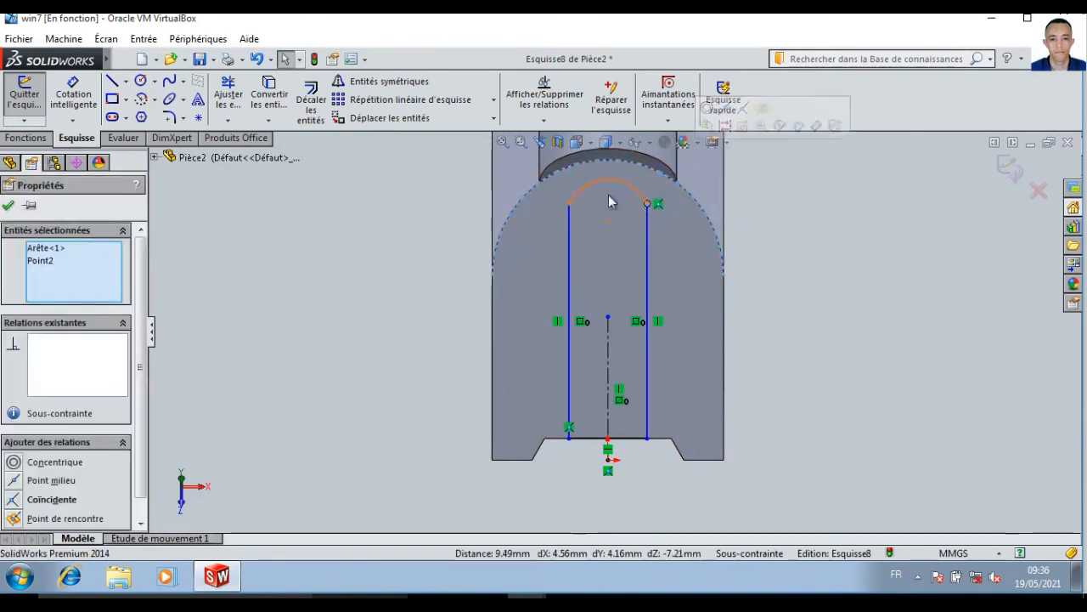
left_click(14, 499)
left_click(240, 284)
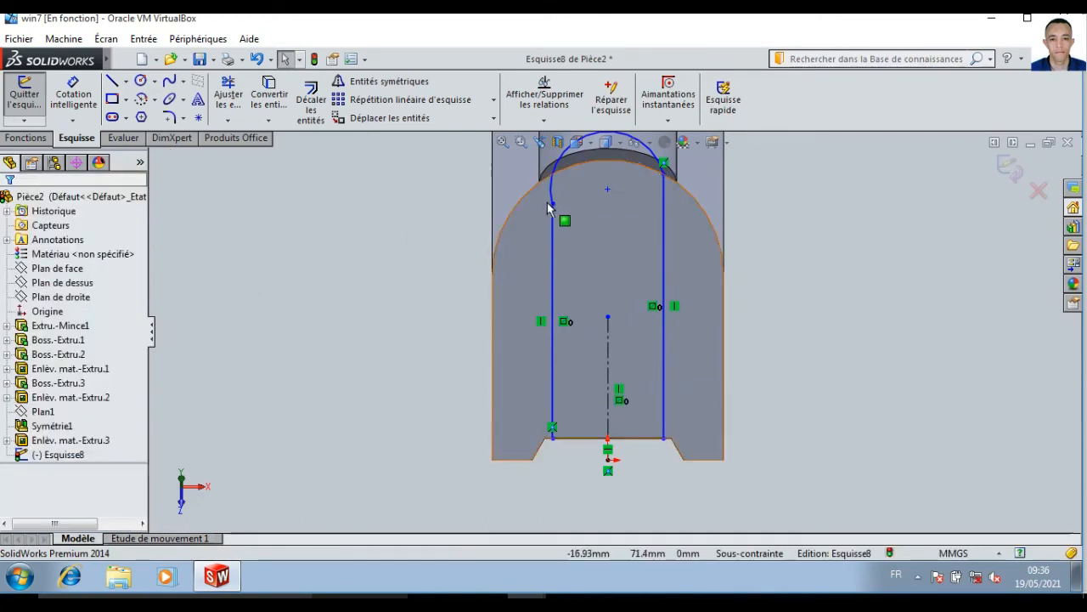
left_click(552, 202)
left_click(571, 172, "ctrl")
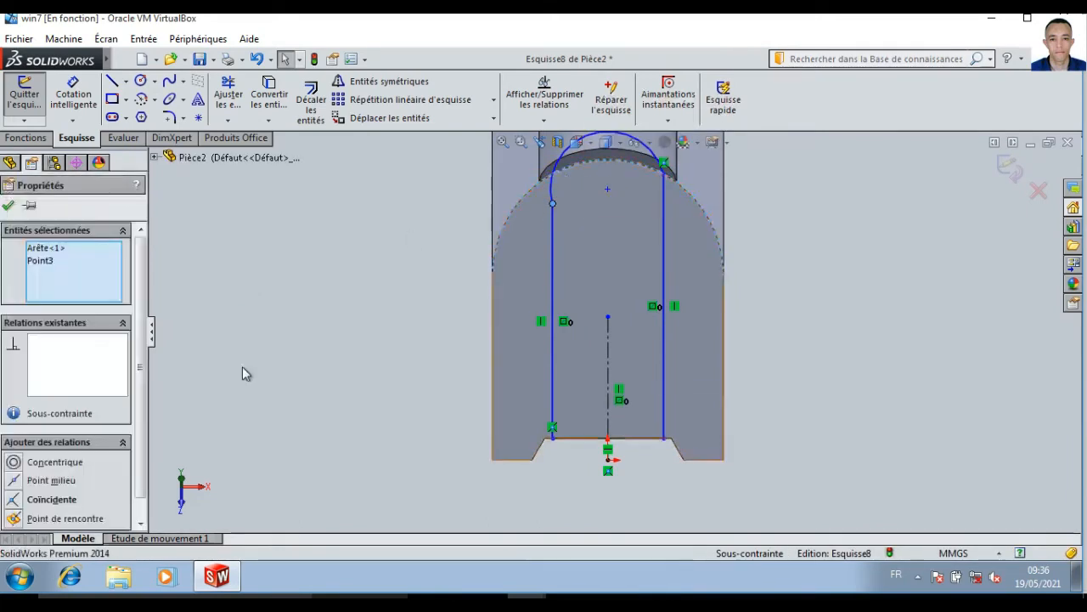
left_click(12, 501)
left_click(273, 323)
key("f")
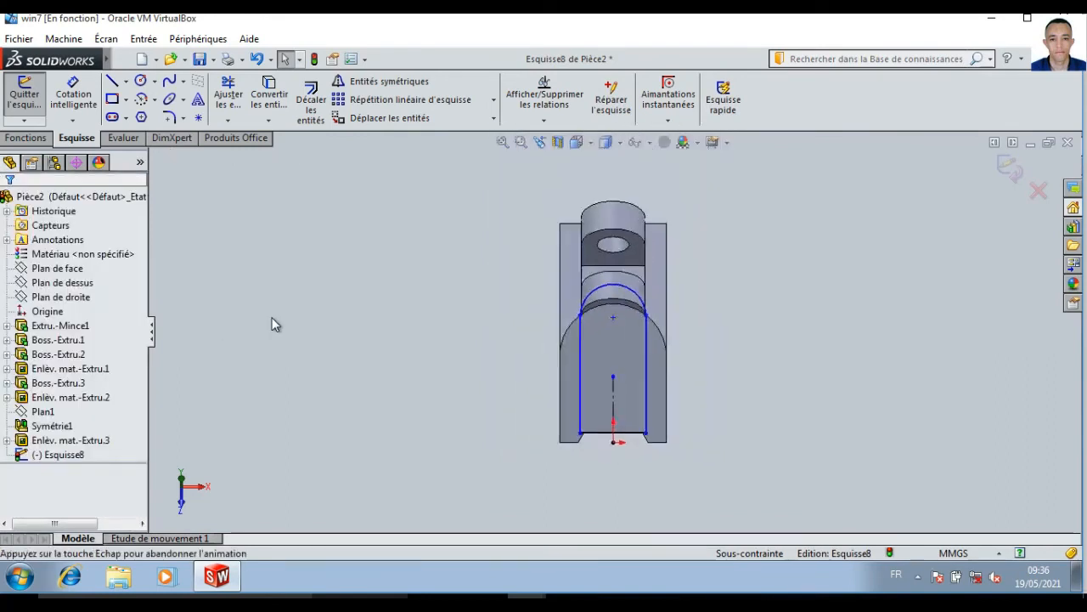
Pull the sketch arc down towards the arm's rounded edge and make it coradial with that edge
left_click(521, 142)
left_click_drag(559, 304, 666, 345)
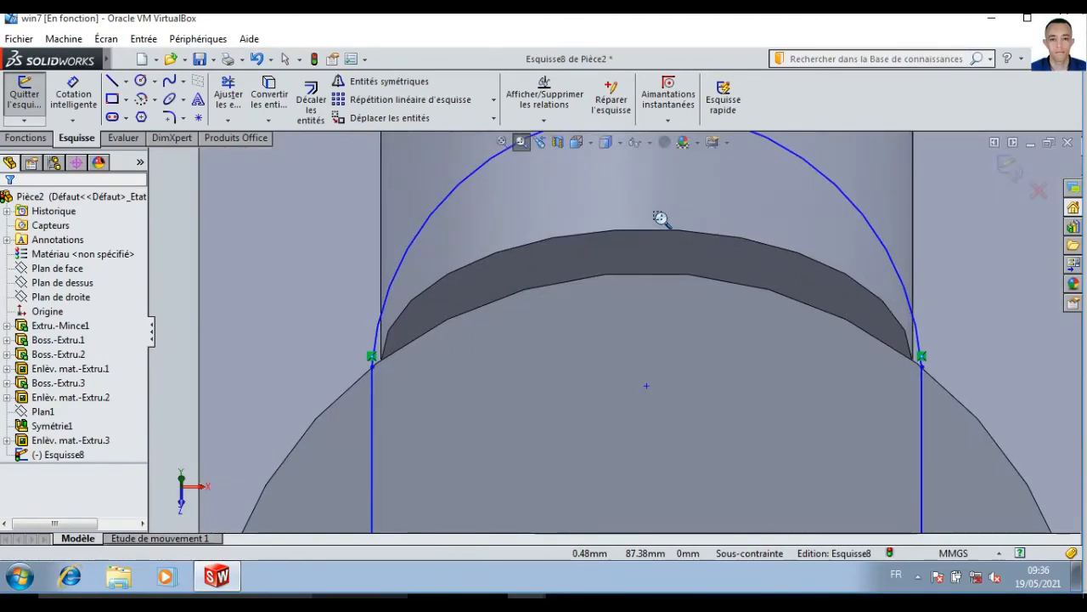
key("f")
left_click_drag(565, 289, 721, 379)
key("Escape")
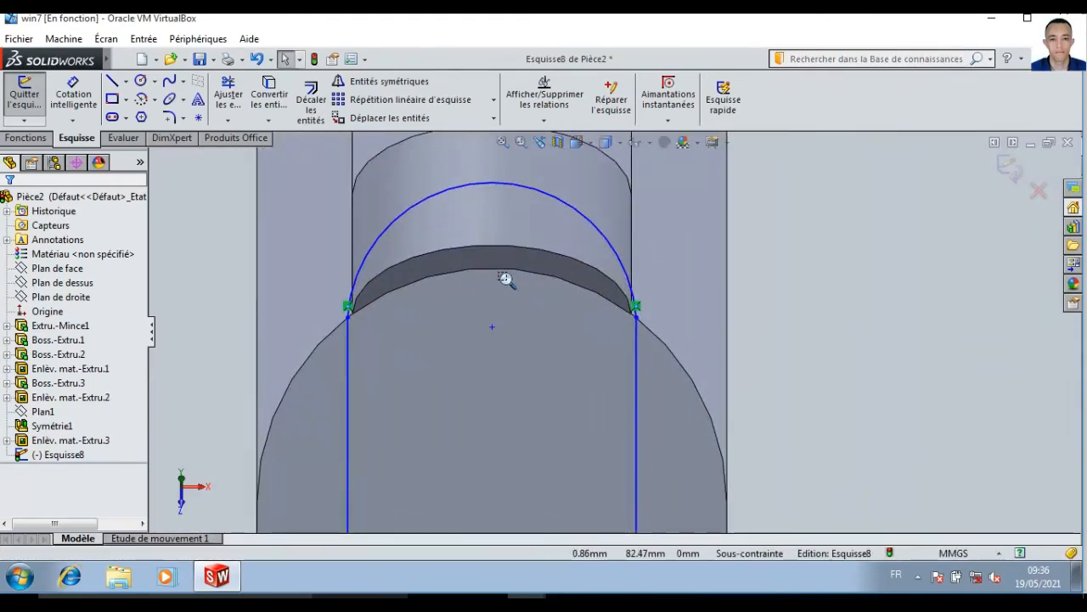
left_click_drag(506, 178, 506, 273)
left_click(507, 284, "ctrl")
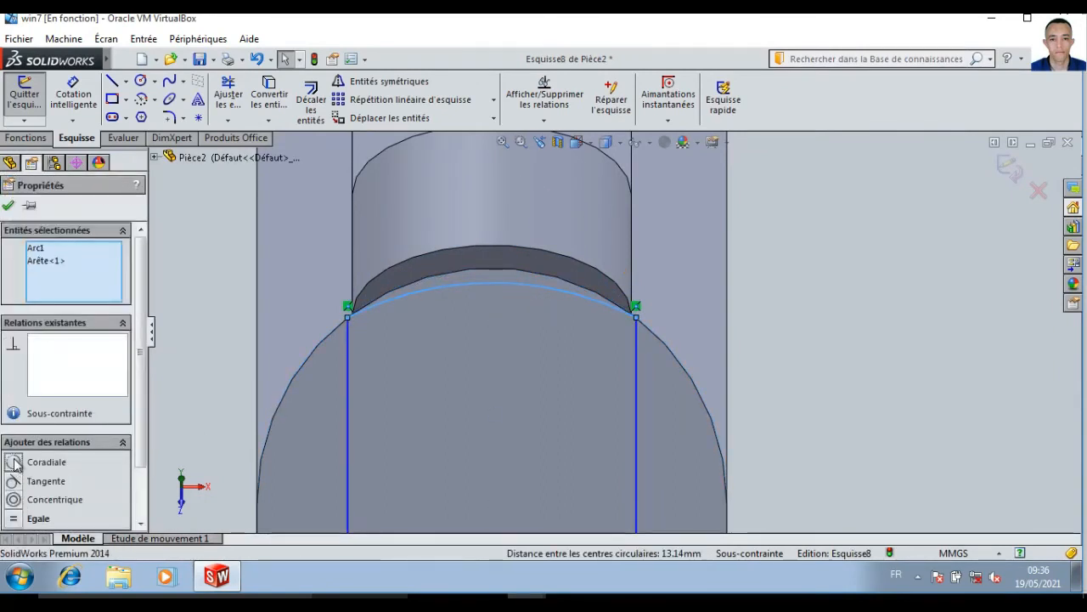
left_click(14, 462)
left_click(10, 207)
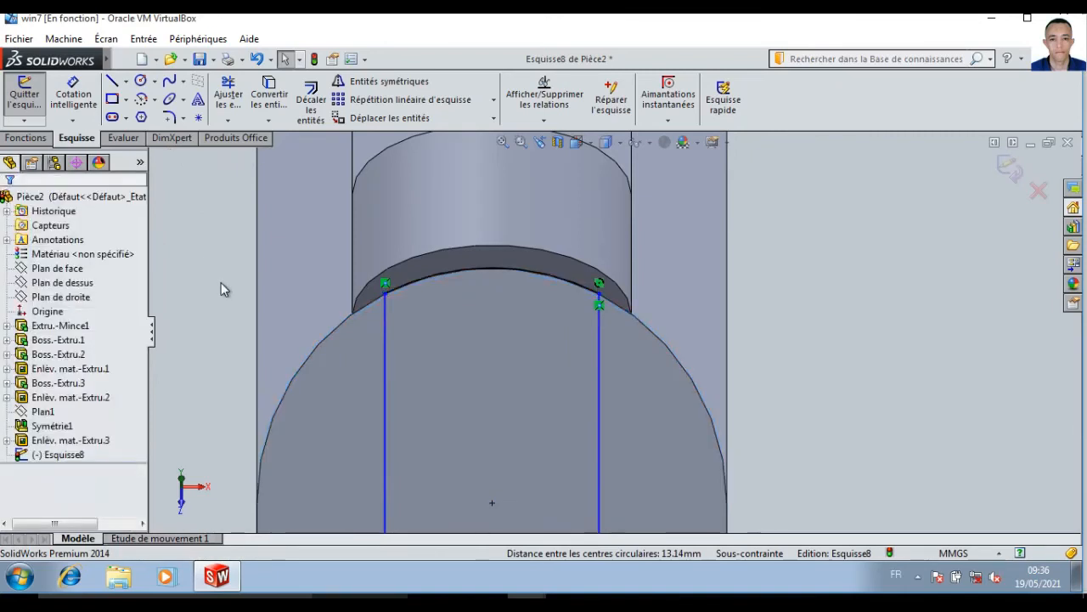
Dimension the distance between the slot profile's two vertical sides to 22 mm, as given in the reference drawing
key("f")
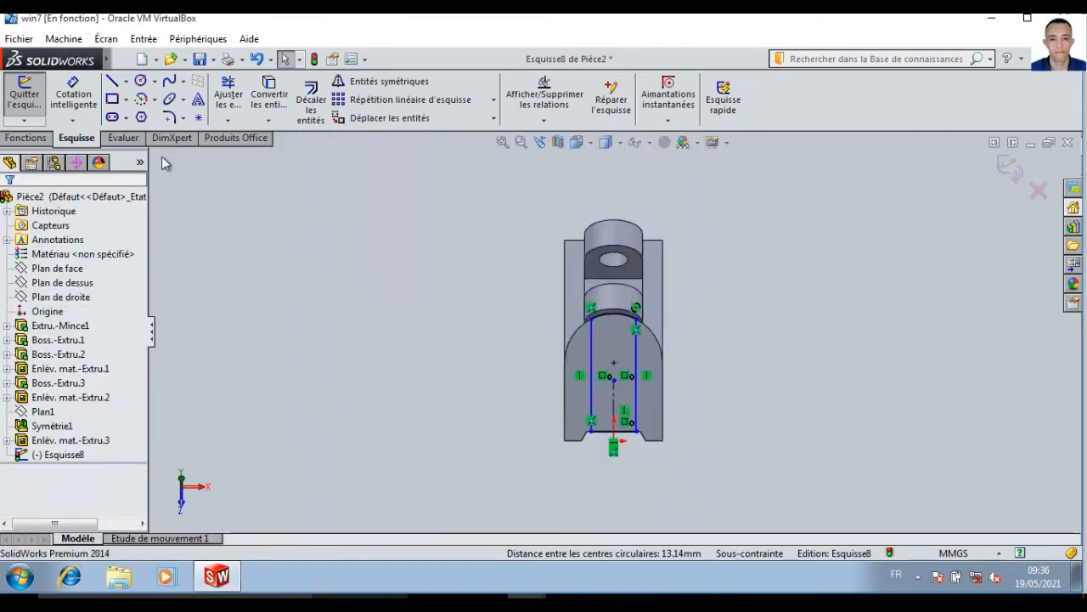
left_click(85, 103)
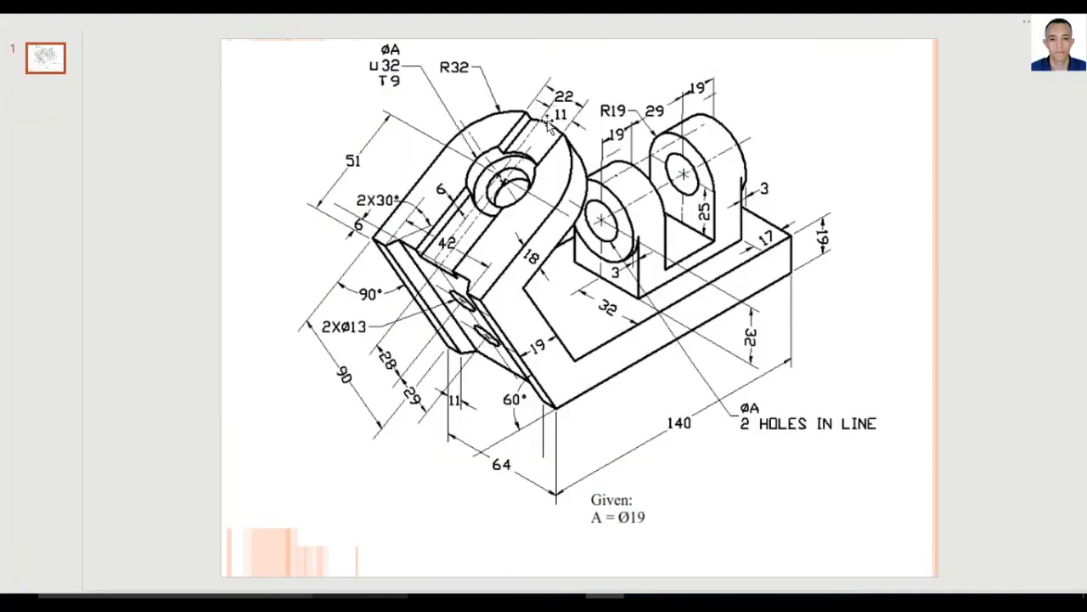
left_click(601, 540)
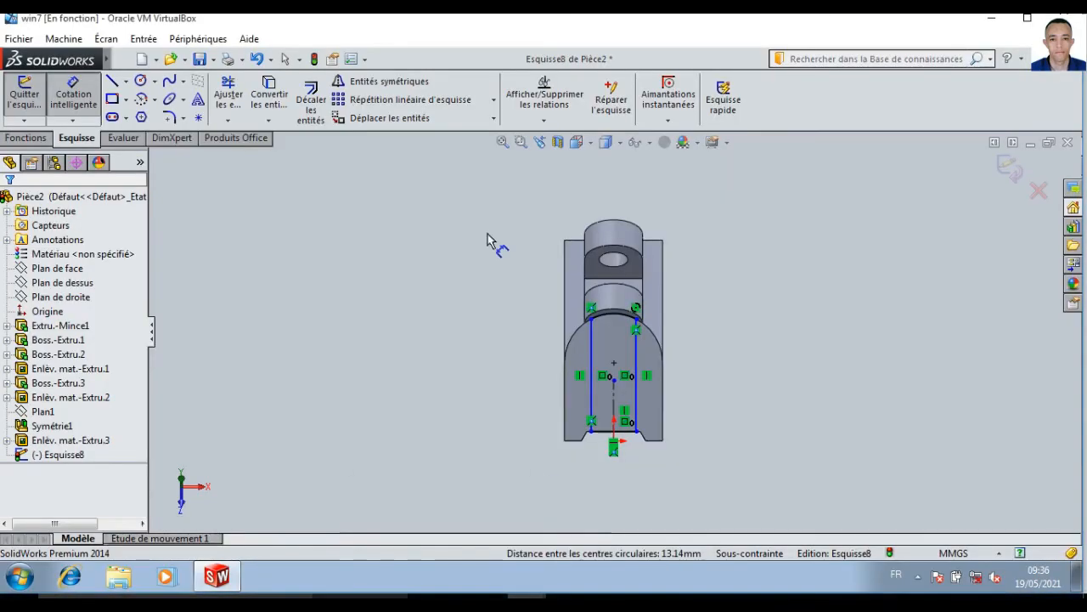
left_click(592, 353)
left_click(636, 357)
left_click(623, 348)
type("22")
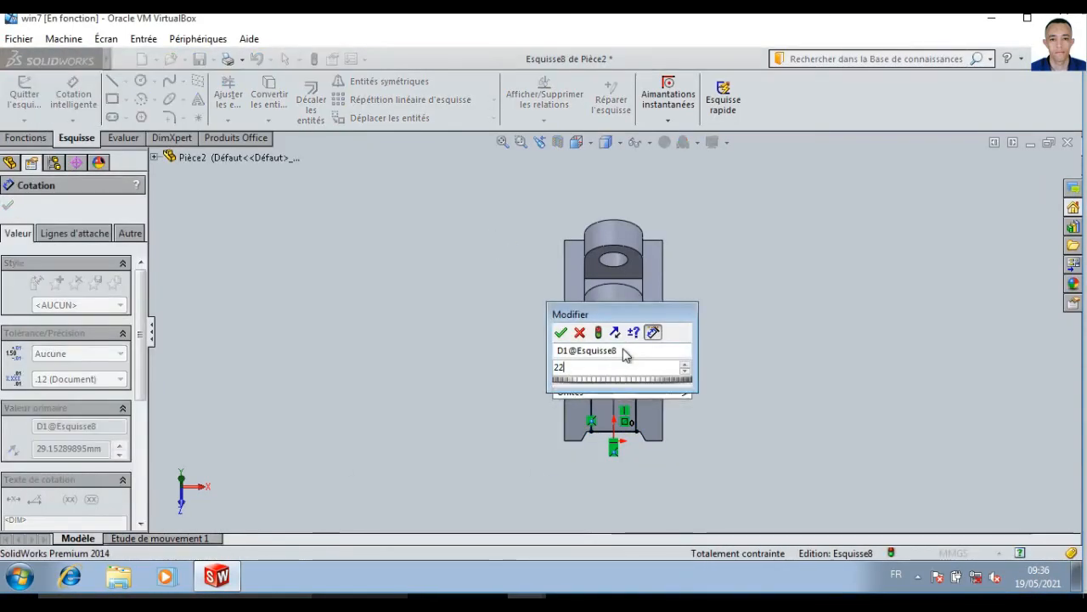
key("Return")
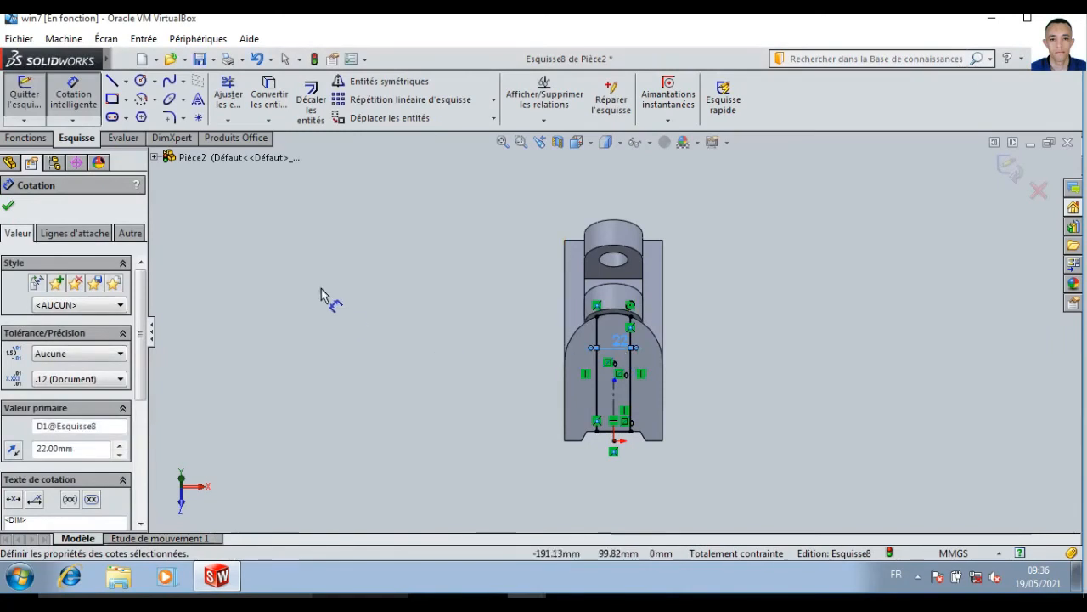
Cut the slot profile into the inclined arm as a blind extruded cut 6 mm deep, per the reference drawing
left_click(25, 138)
left_click(279, 102)
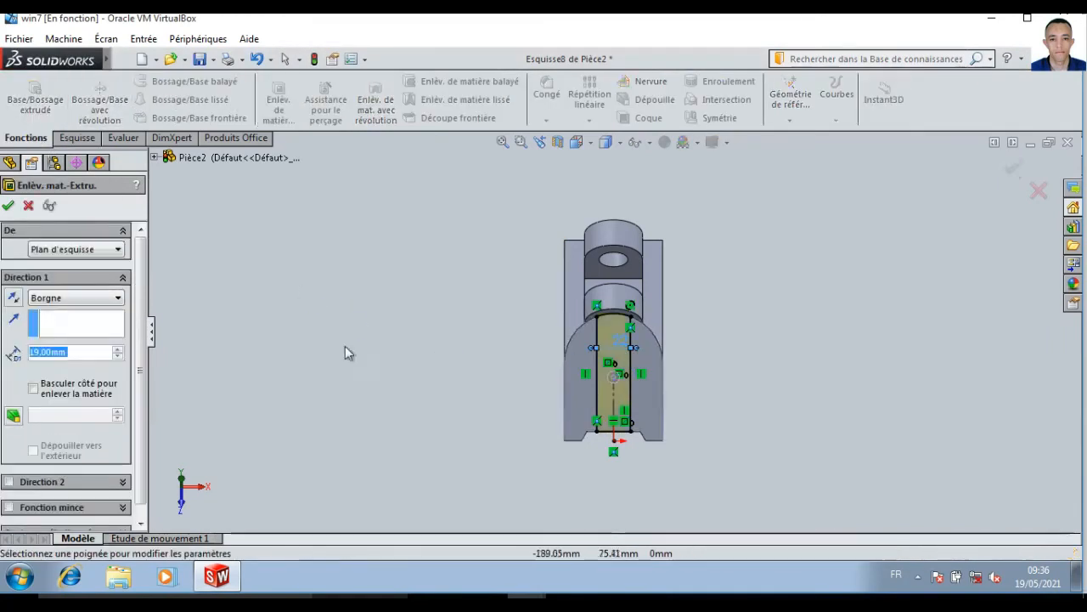
left_click(605, 595)
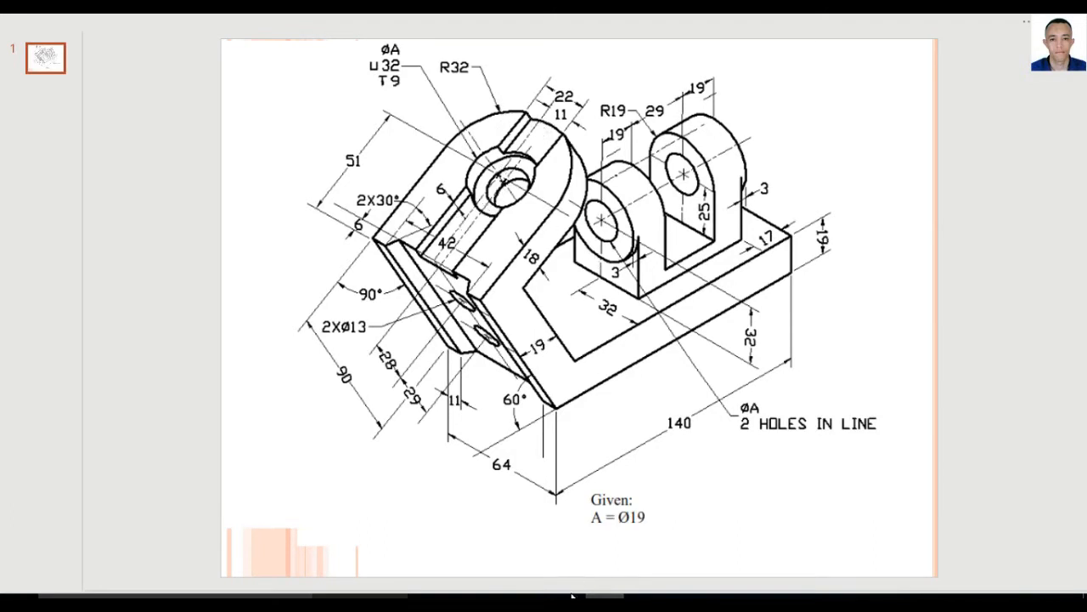
mouse_move(604, 596)
left_click(600, 551)
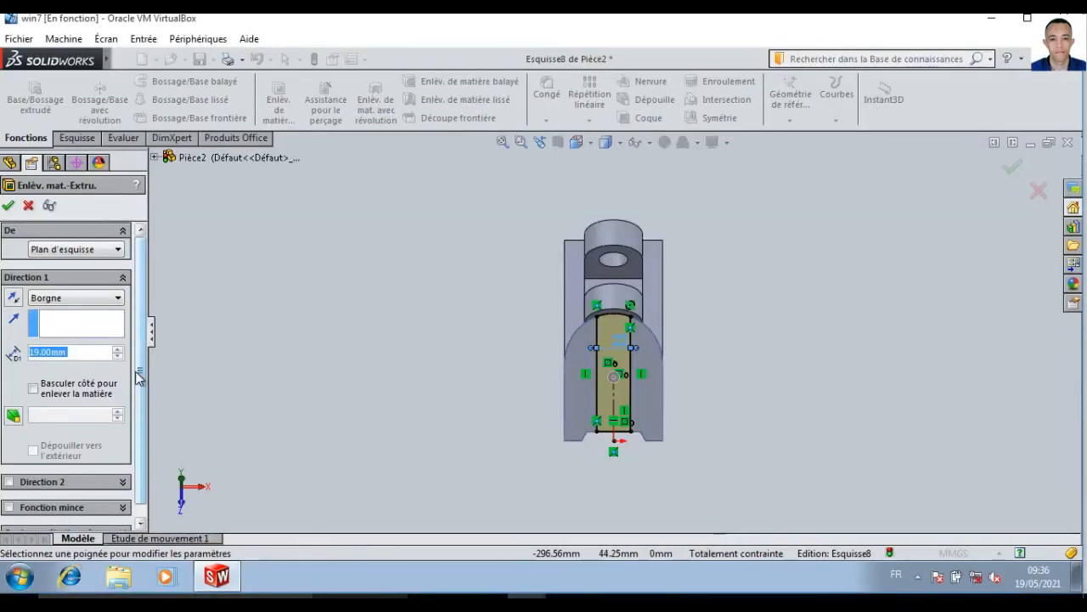
type("6")
key("Return")
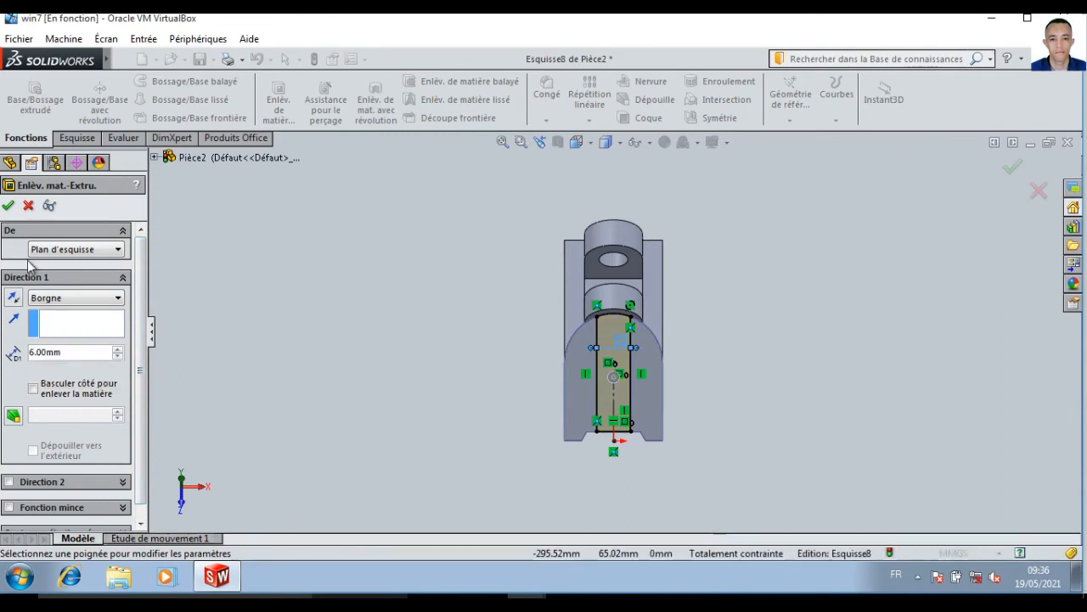
left_click(8, 207)
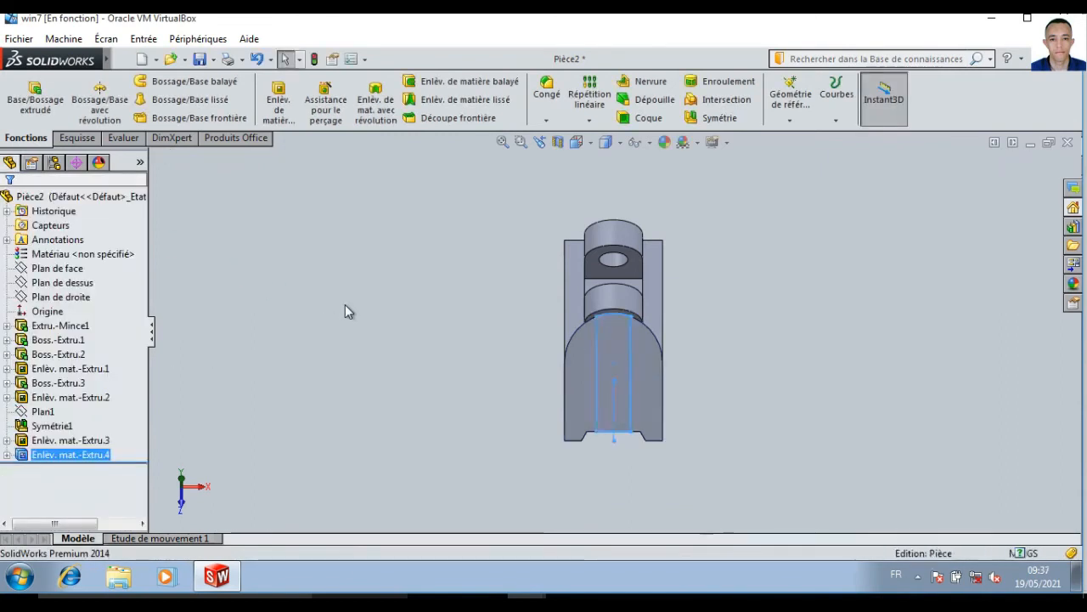
Open a sketch on the inclined arm's upper face and draw a circle about 38 mm in diameter at the rounded end's centre
key("ctrl+7")
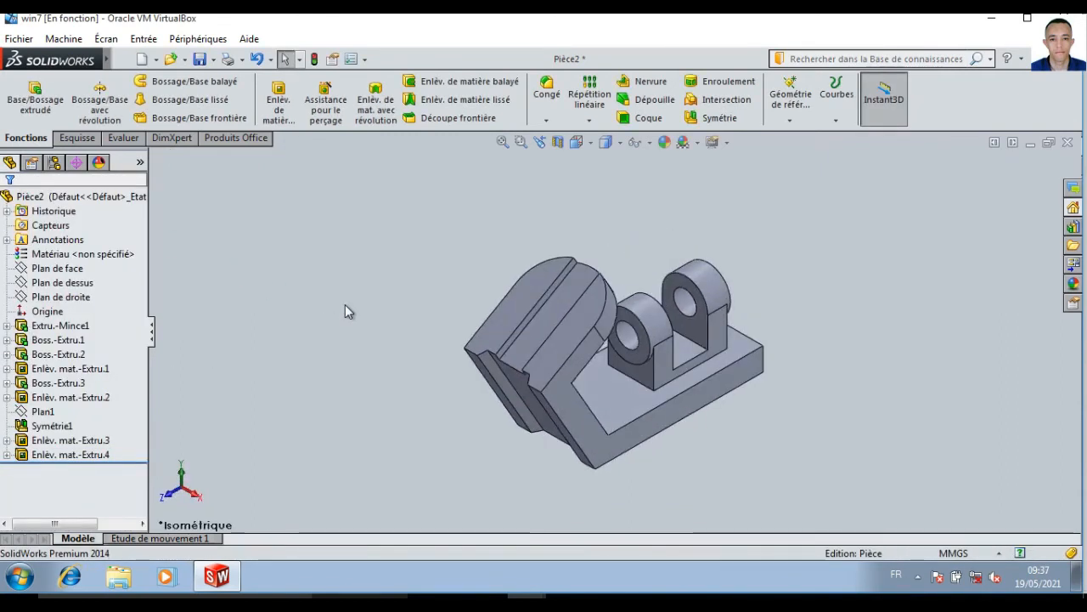
left_click(524, 306)
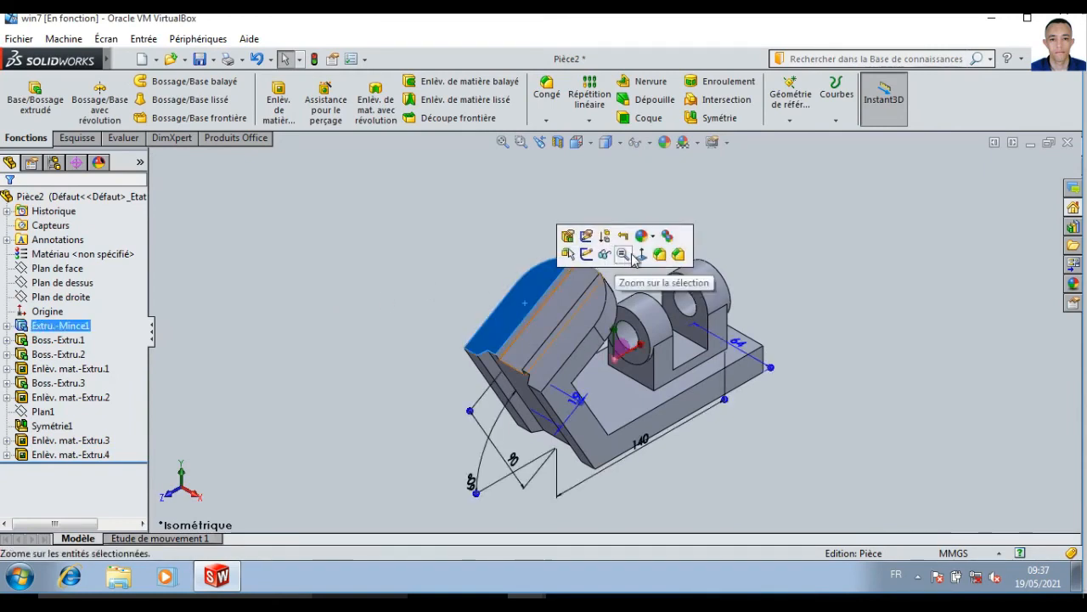
left_click(593, 260)
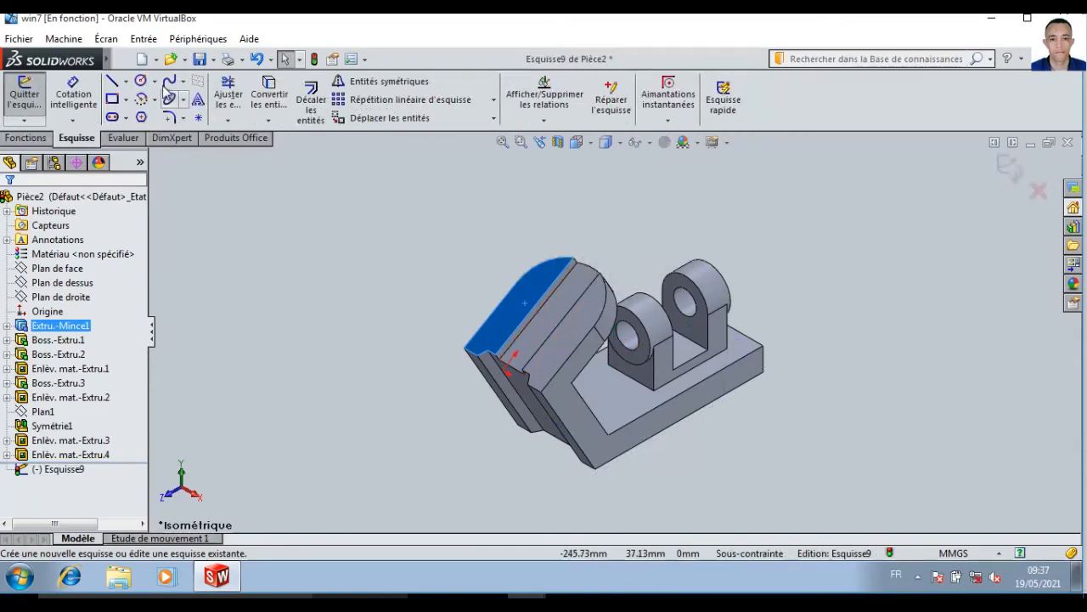
left_click(142, 82)
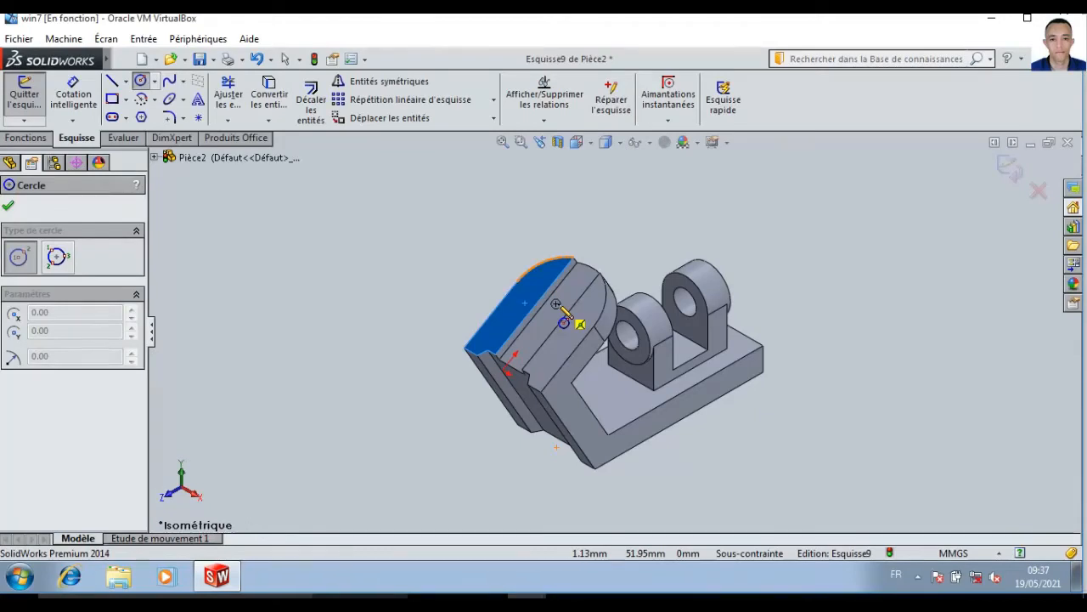
left_click(556, 304)
left_click(577, 316)
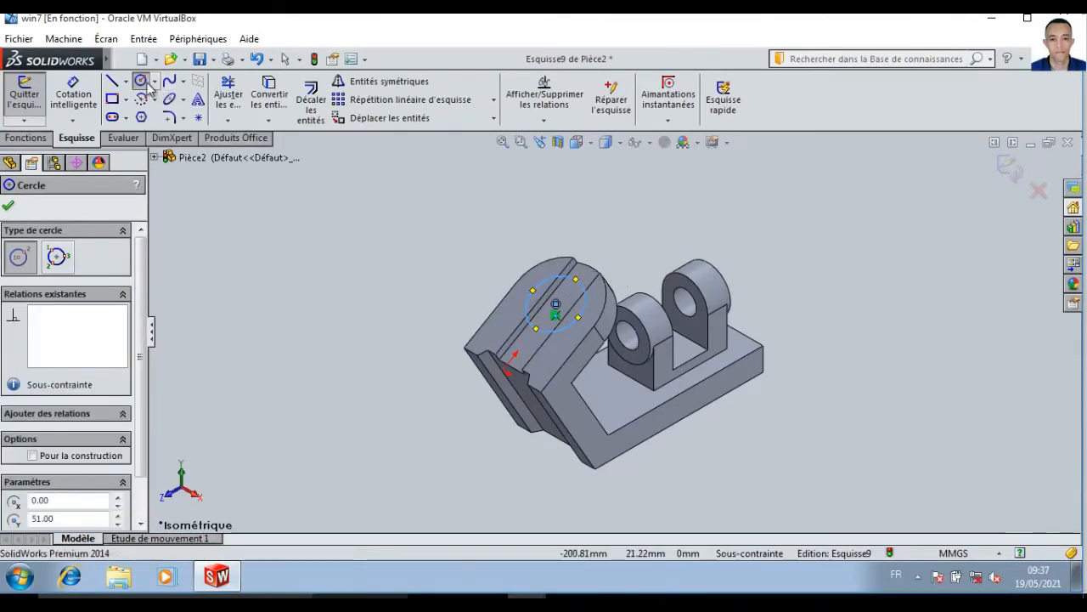
Dimension the circle's diameter to 32 mm, matching the counterbore in the reference drawing
left_click(73, 93)
left_click(604, 601)
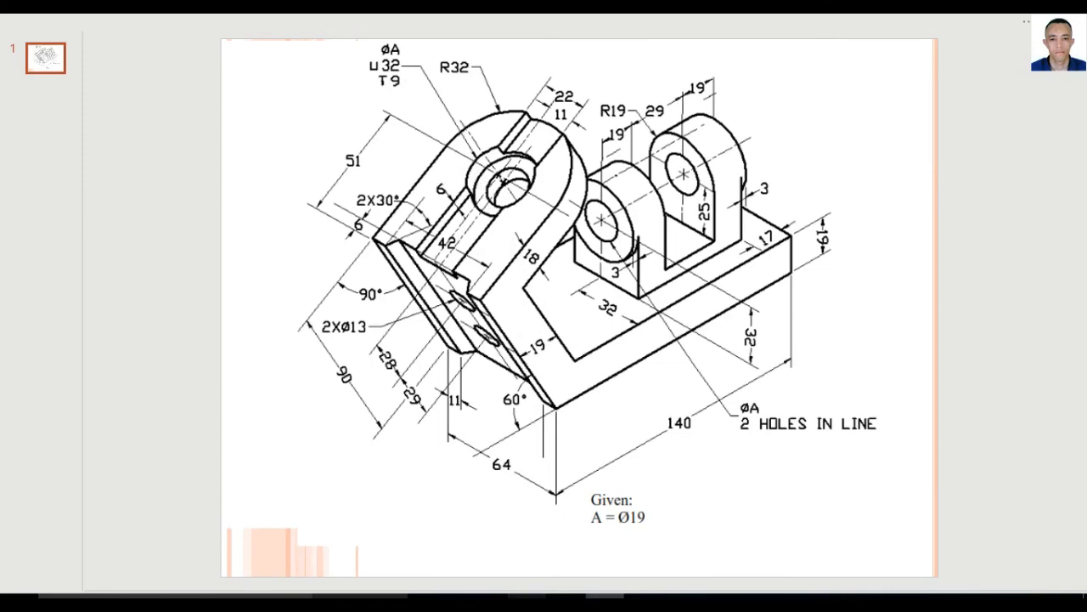
mouse_move(604, 596)
left_click(602, 555)
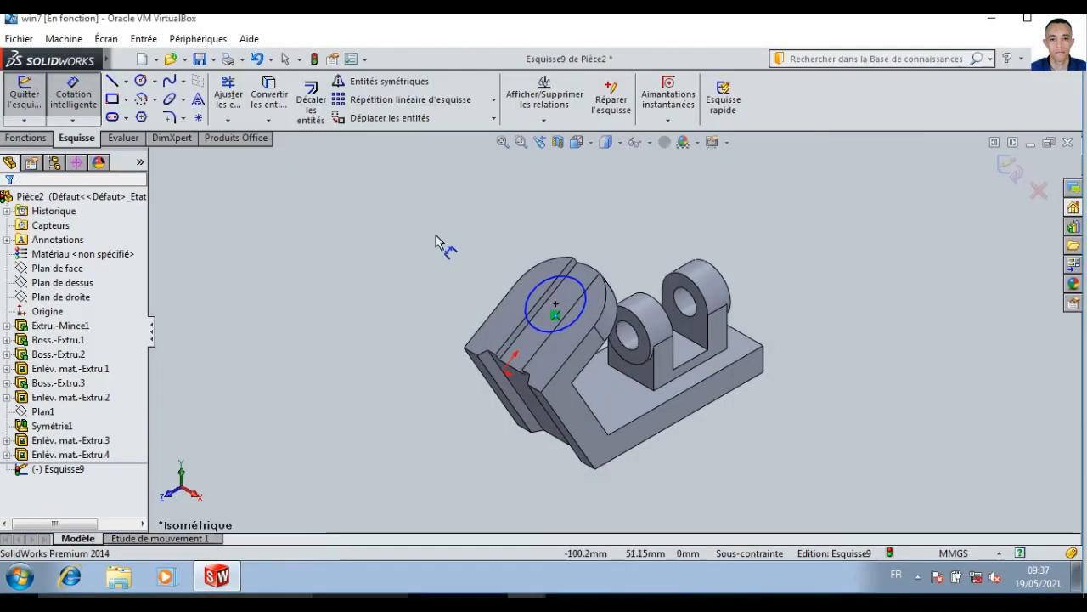
left_click(528, 296)
left_click(502, 257)
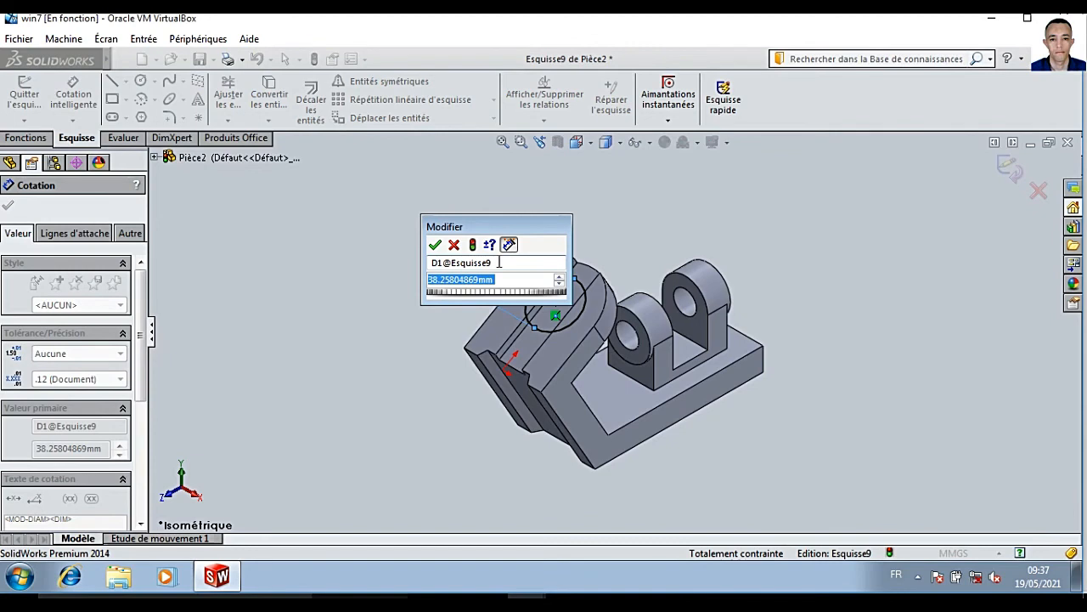
type("32")
key("Return")
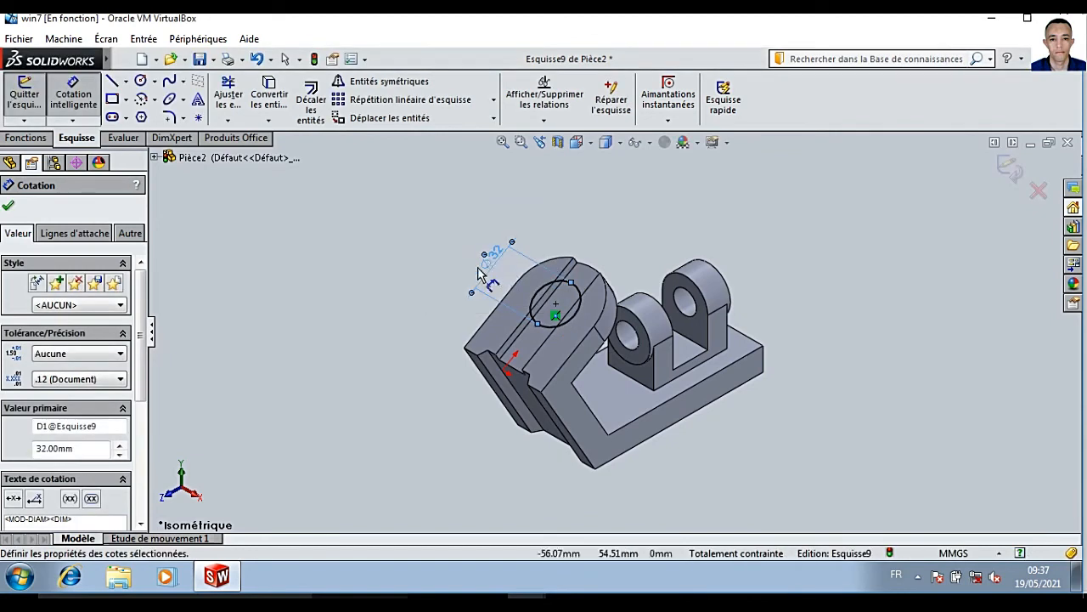
Cut the 32 mm circle into the arm as a blind extruded cut 9 mm deep
left_click(42, 139)
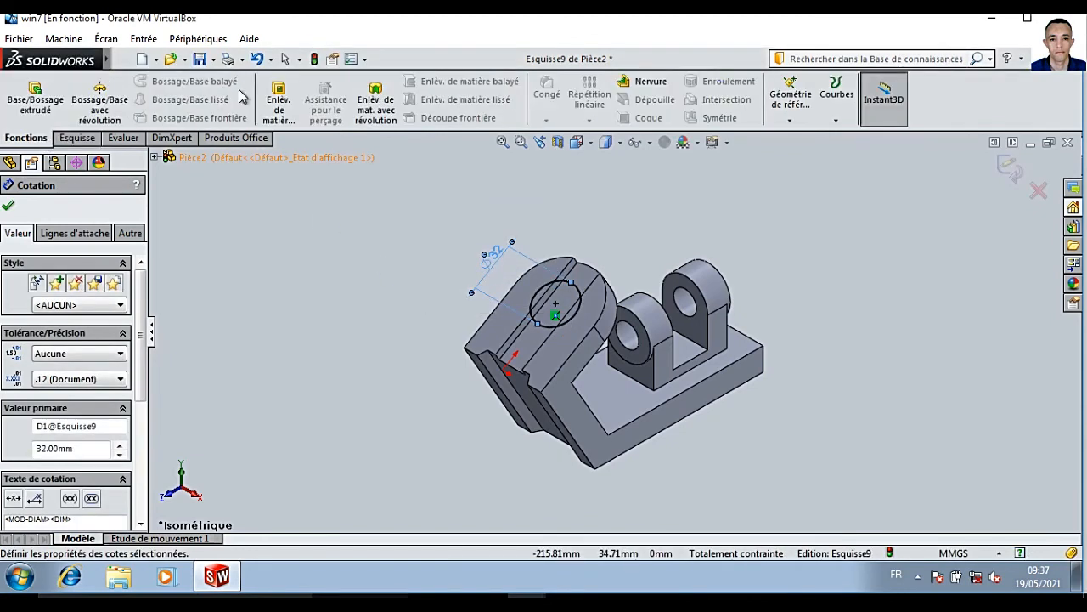
left_click(278, 103)
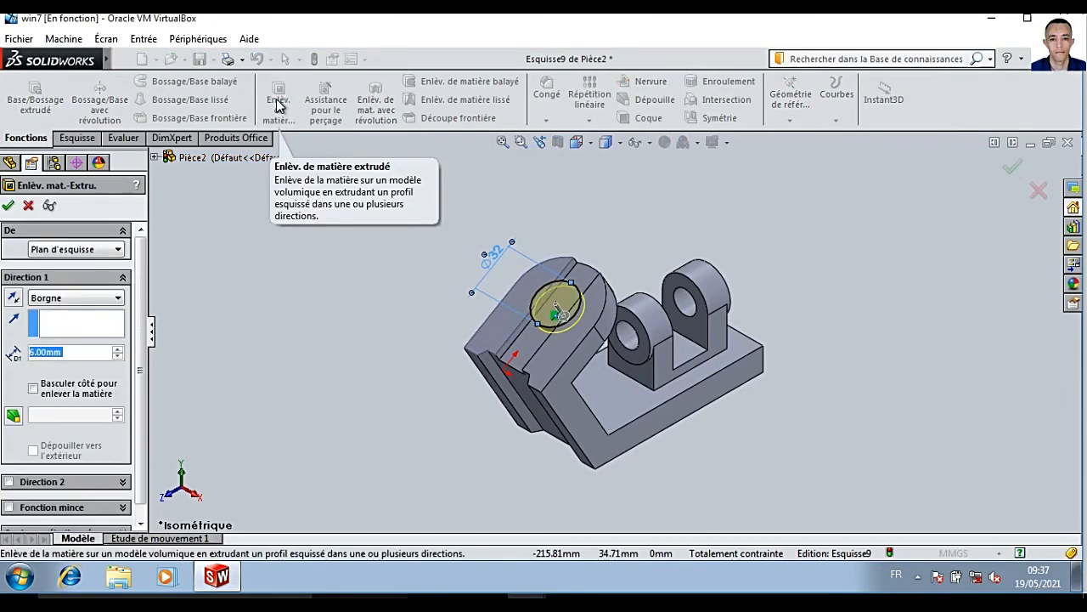
type("9")
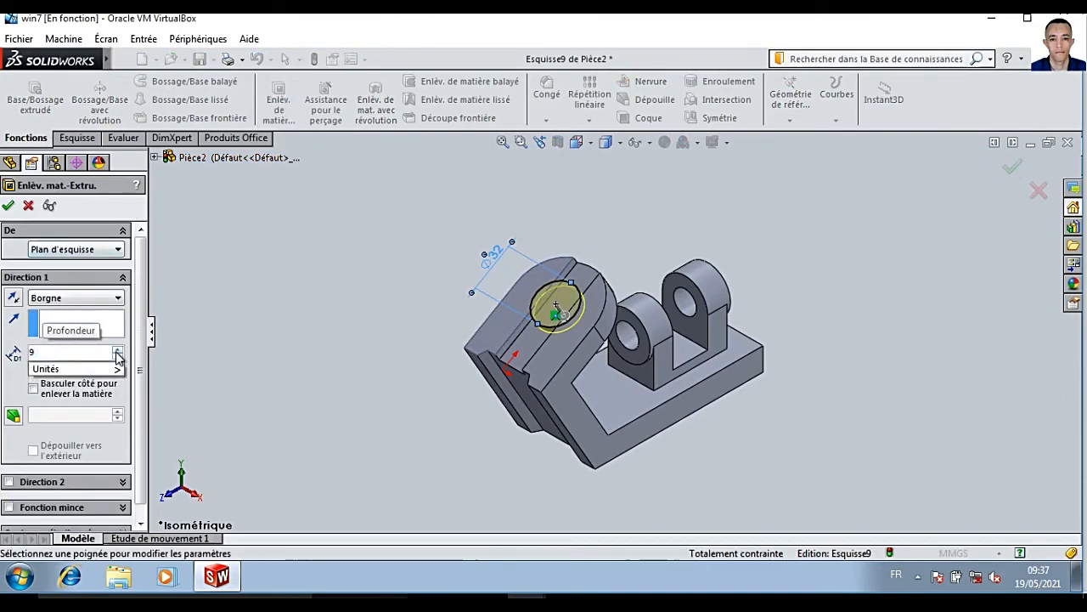
key("Return")
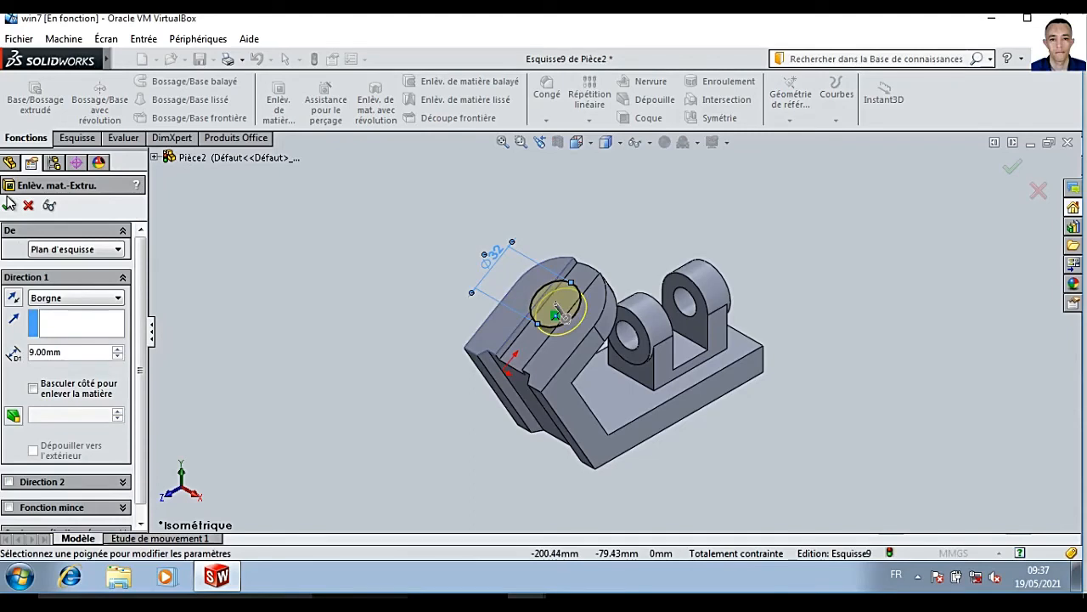
left_click(10, 206)
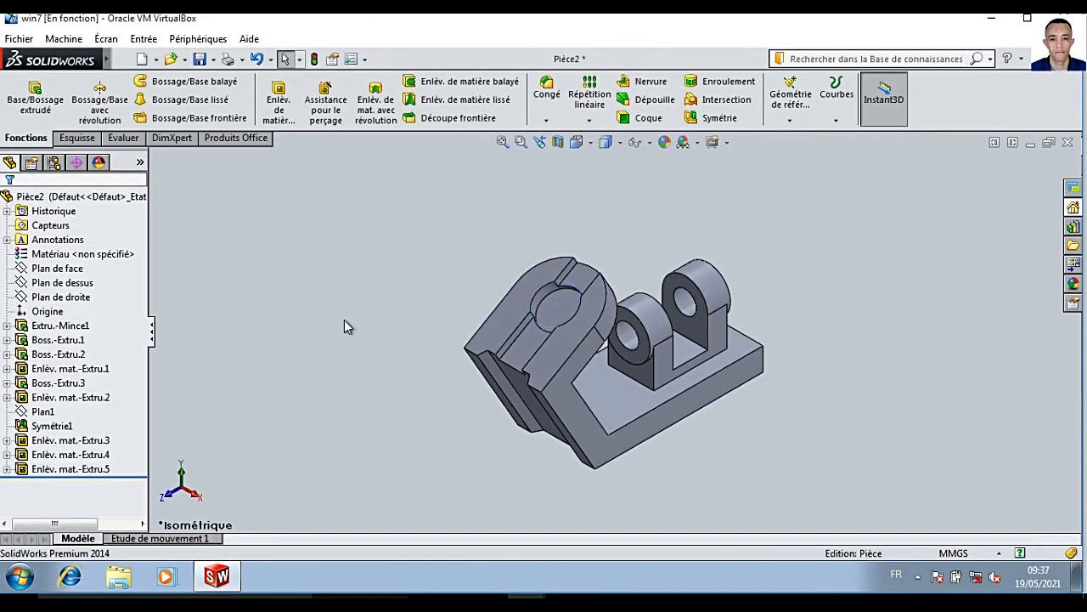
Sketch a circle at the centre of the counterbore's floor and dimension its diameter to 19 mm
left_click(558, 306)
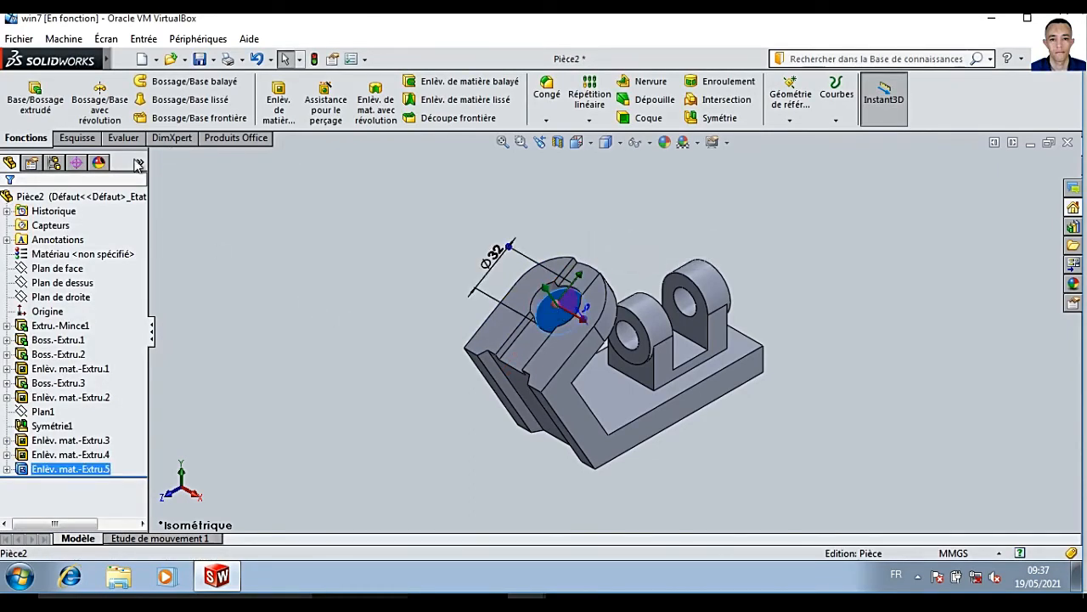
left_click(279, 102)
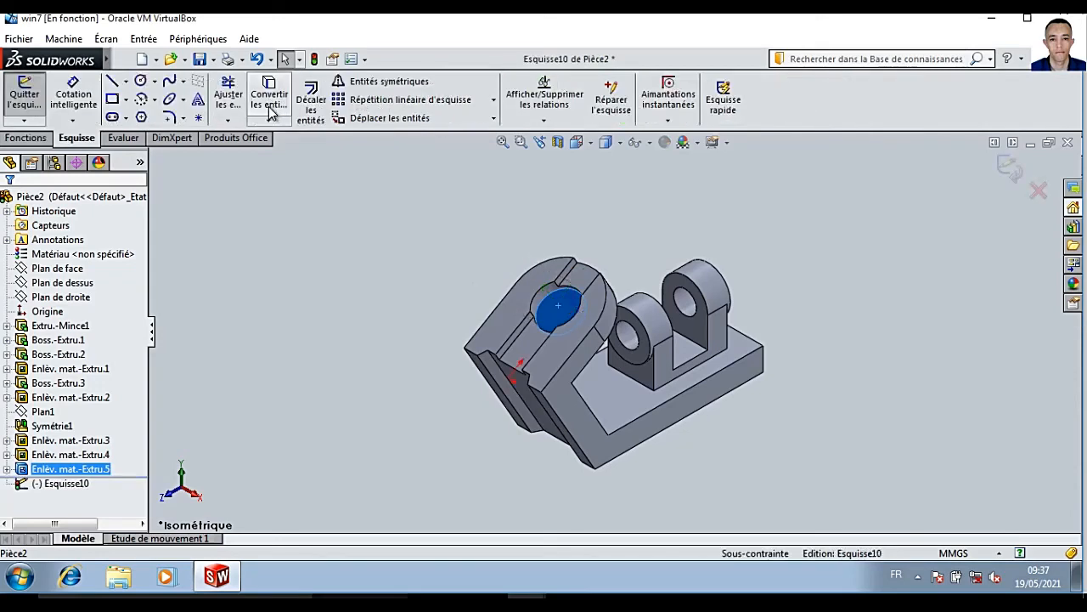
left_click(142, 83)
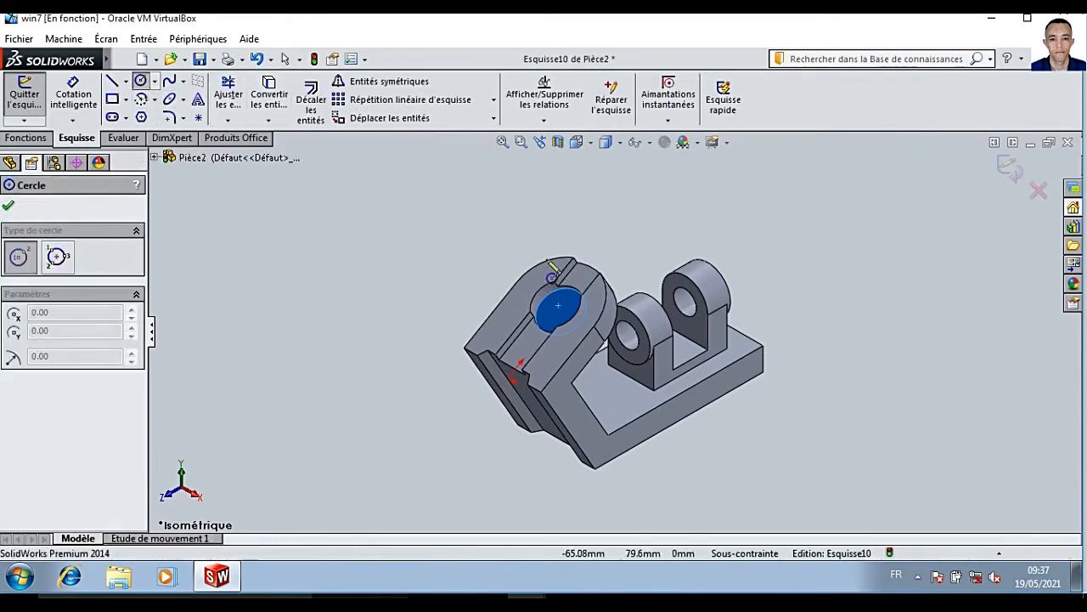
left_click(560, 312)
left_click(571, 313)
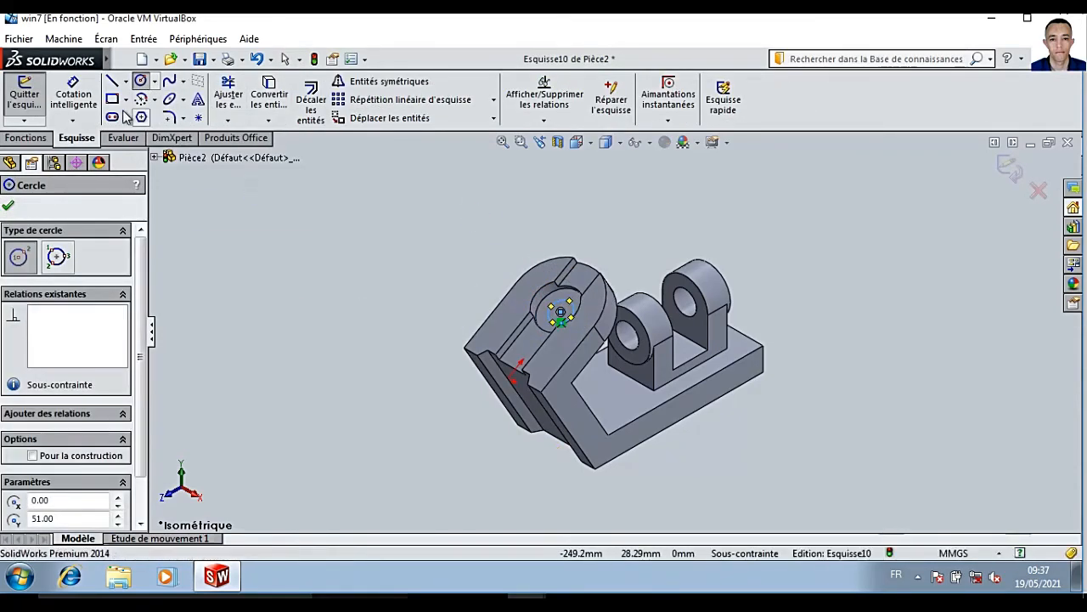
left_click(73, 95)
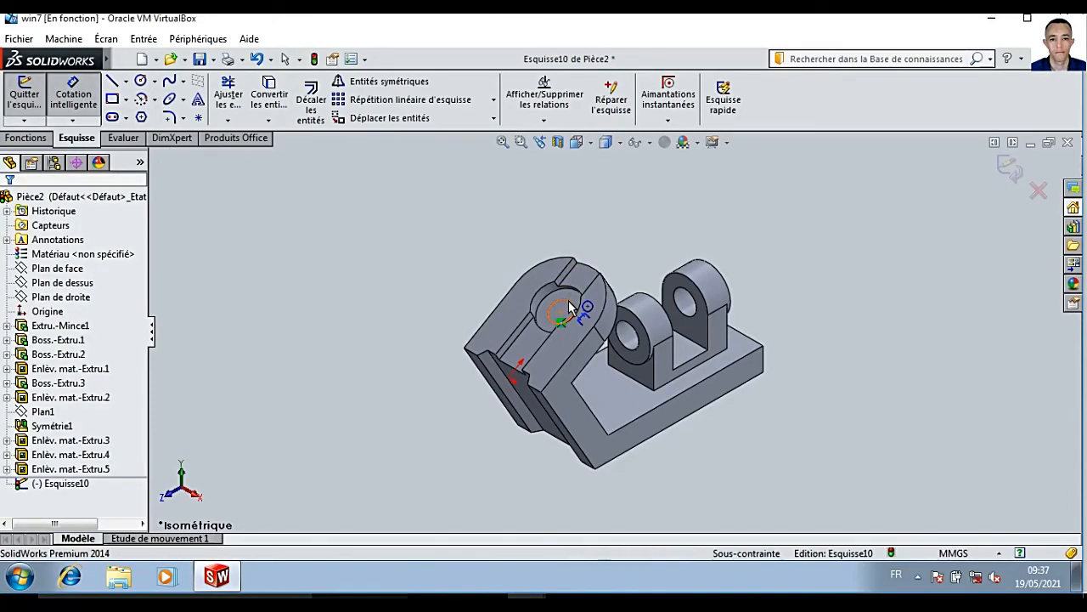
left_click(571, 308)
left_click(512, 275)
key("Return")
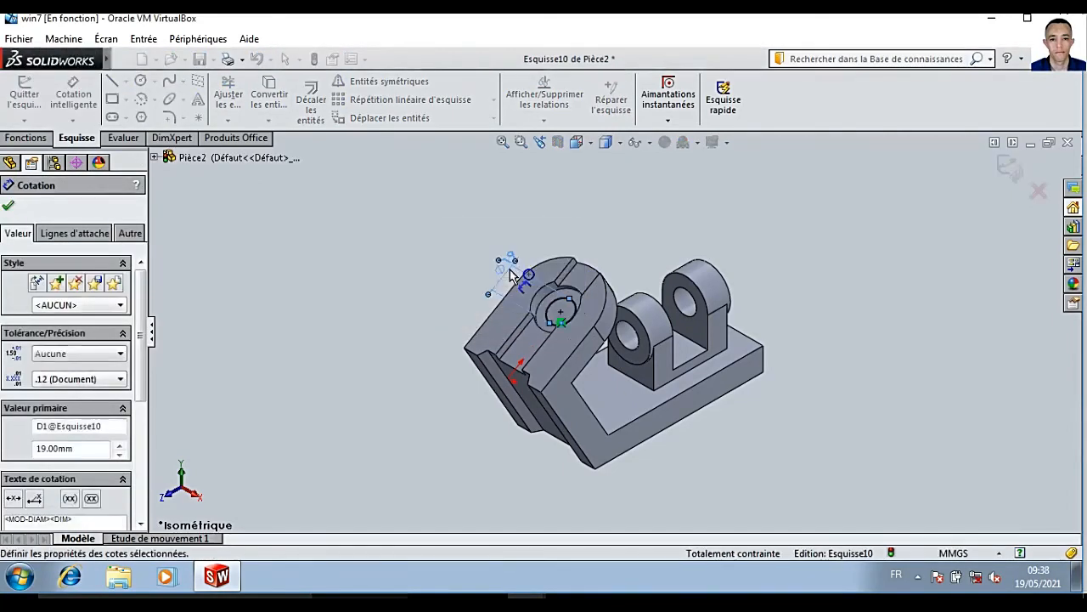
Cut the 19 mm circle through the counterbore's floor with an extruded cut
left_click(31, 139)
left_click(279, 100)
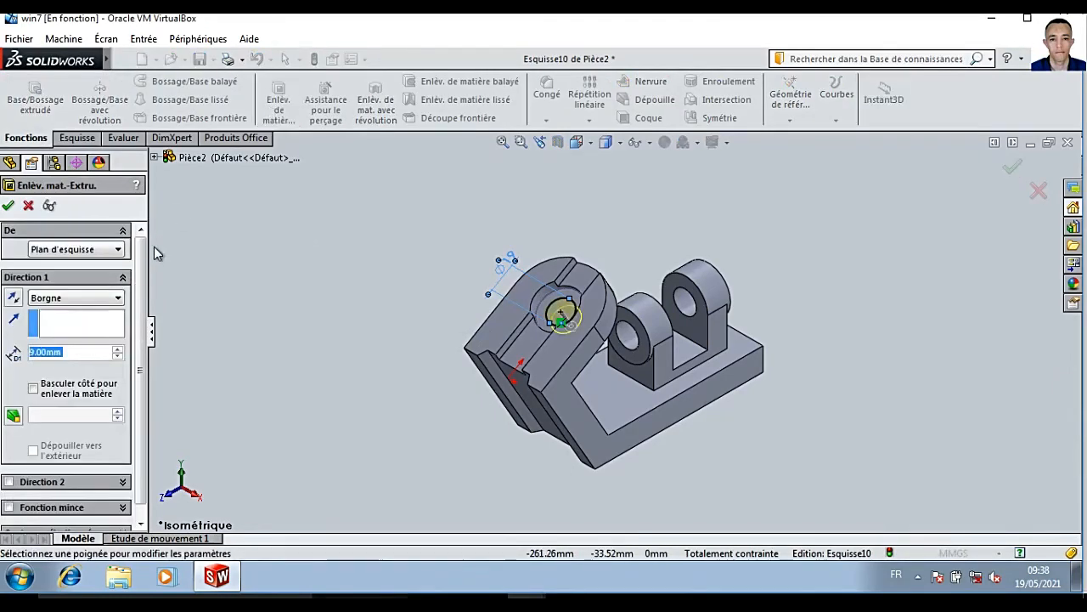
left_click(6, 207)
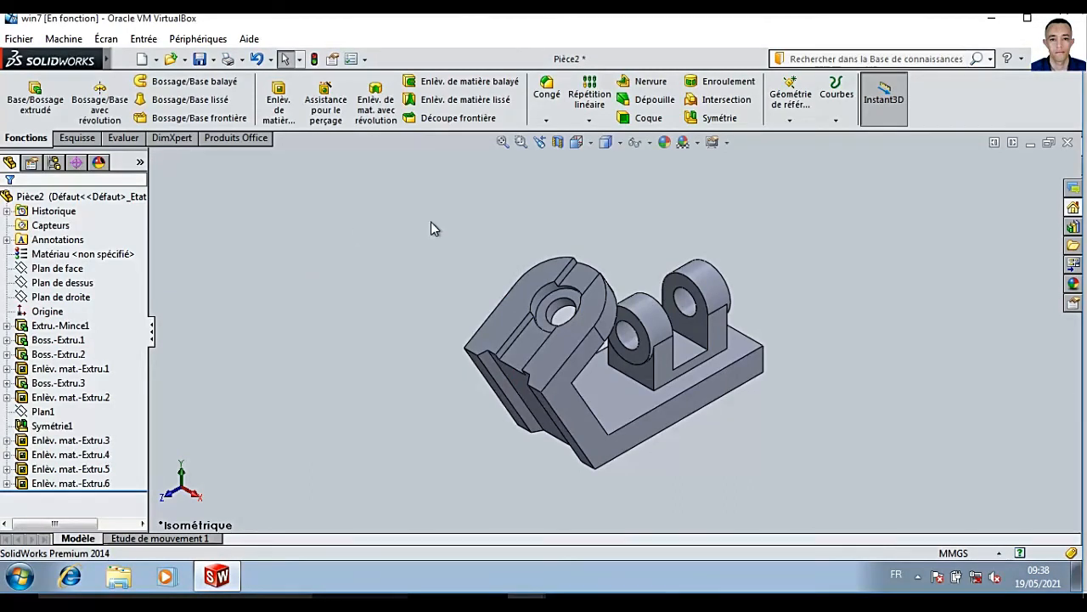
Open a sketch on the floor of the wide groove in the bracket's inclined outer face and view it face-on
key("Right")
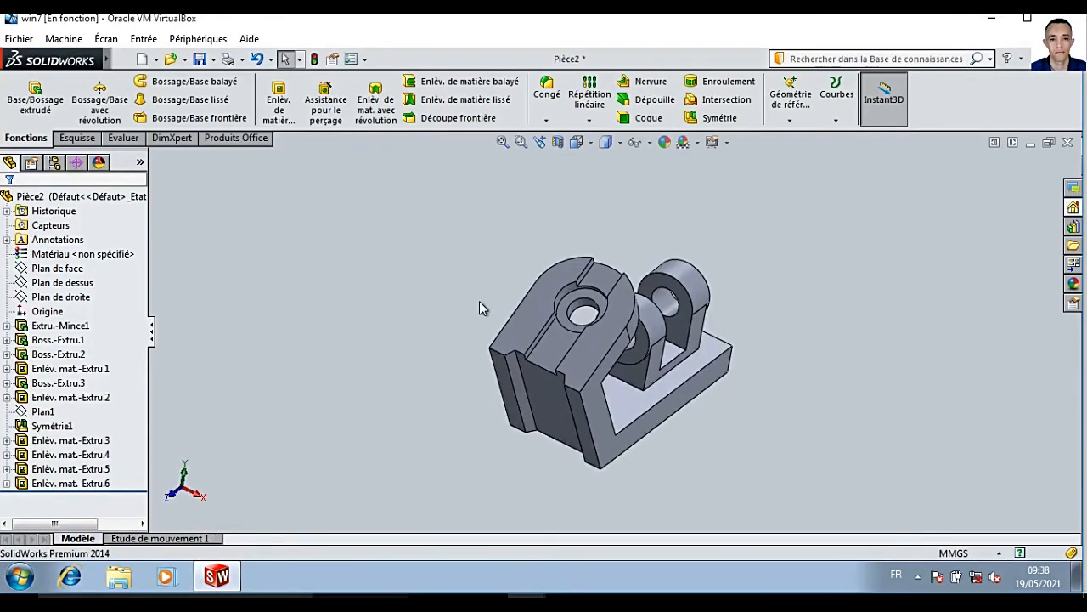
left_click(541, 389)
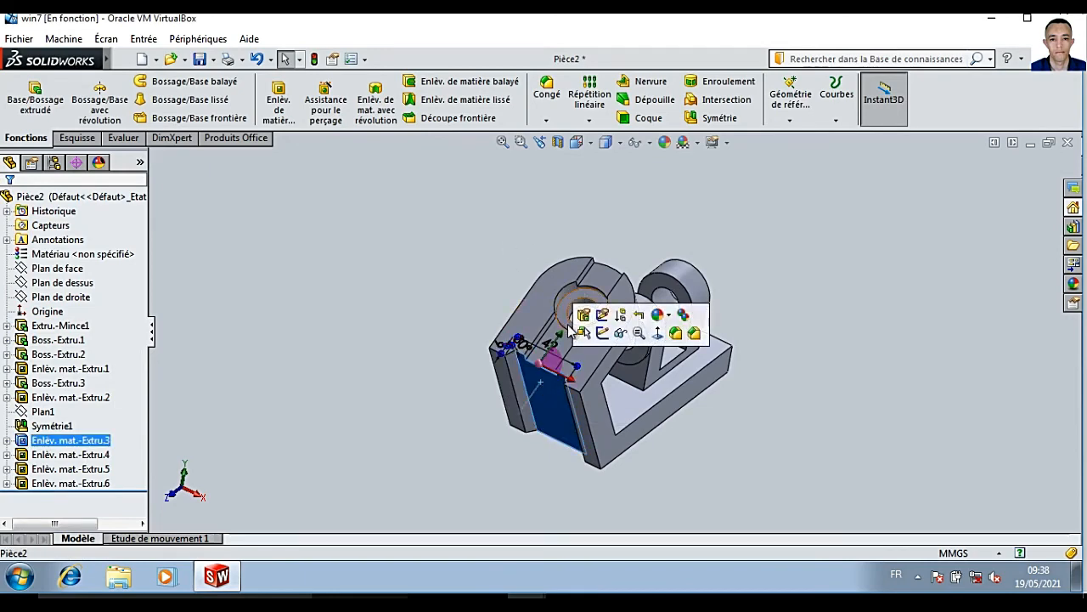
left_click(603, 333)
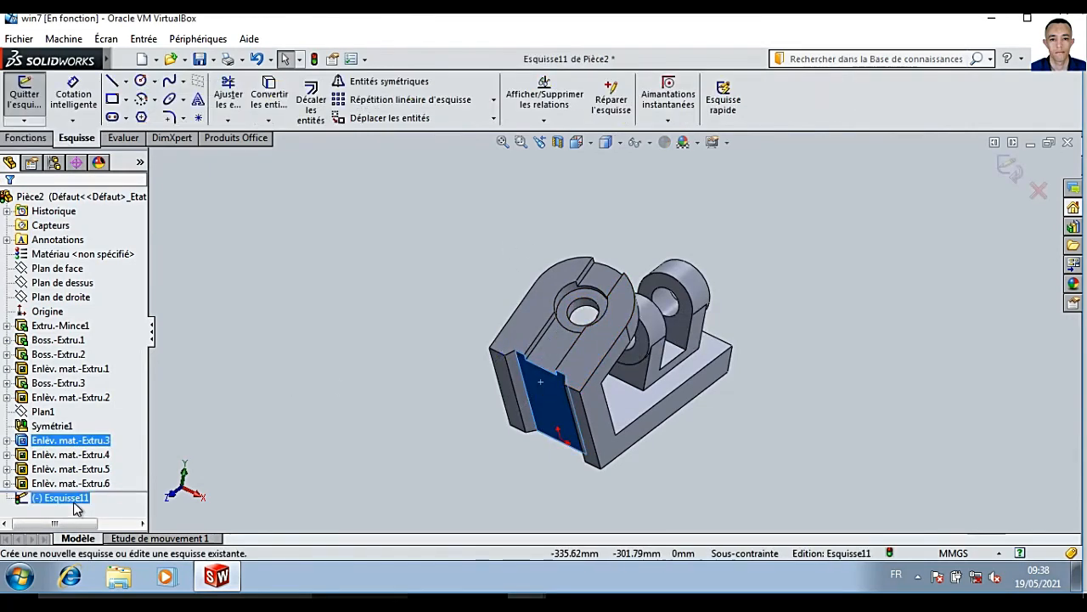
right_click(75, 503)
left_click(103, 370)
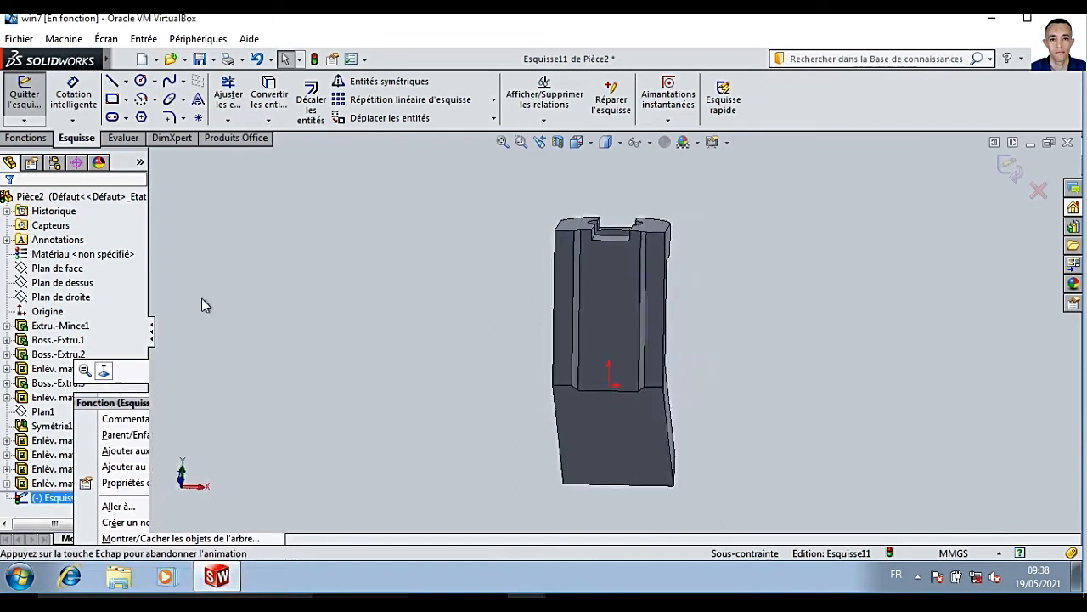
Draw two circles one above the other on the groove floor, in line with the origin, the upper one about 14 mm in diameter
left_click(141, 82)
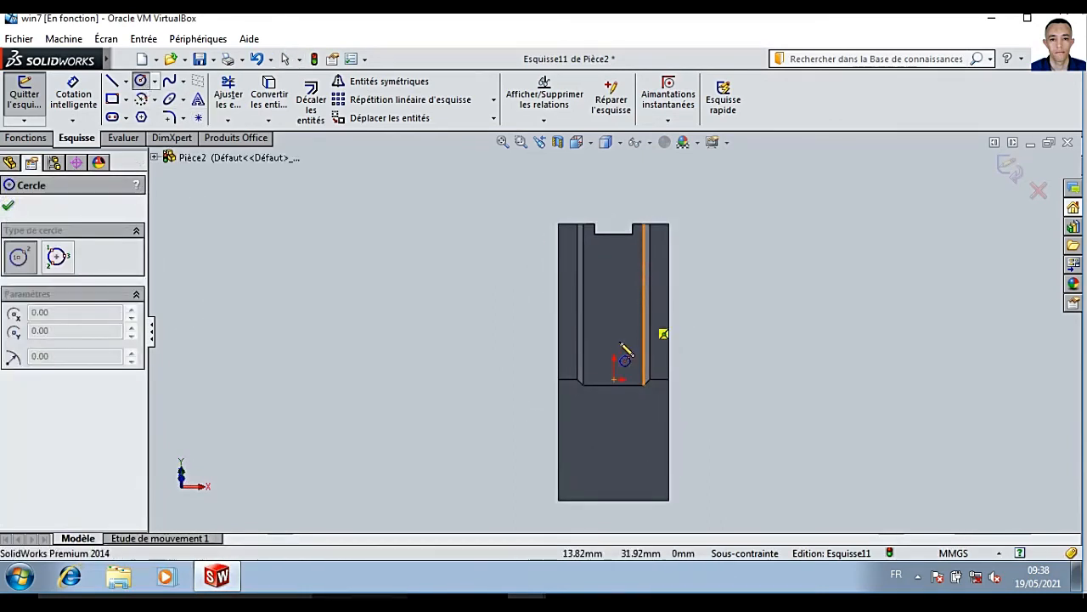
left_click(613, 267)
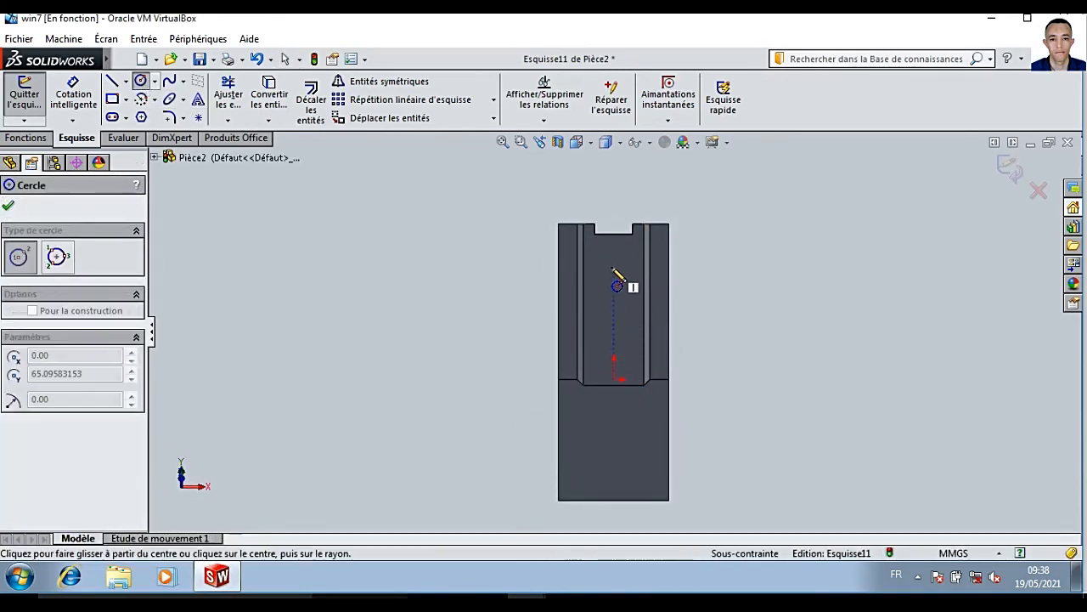
left_click(621, 266)
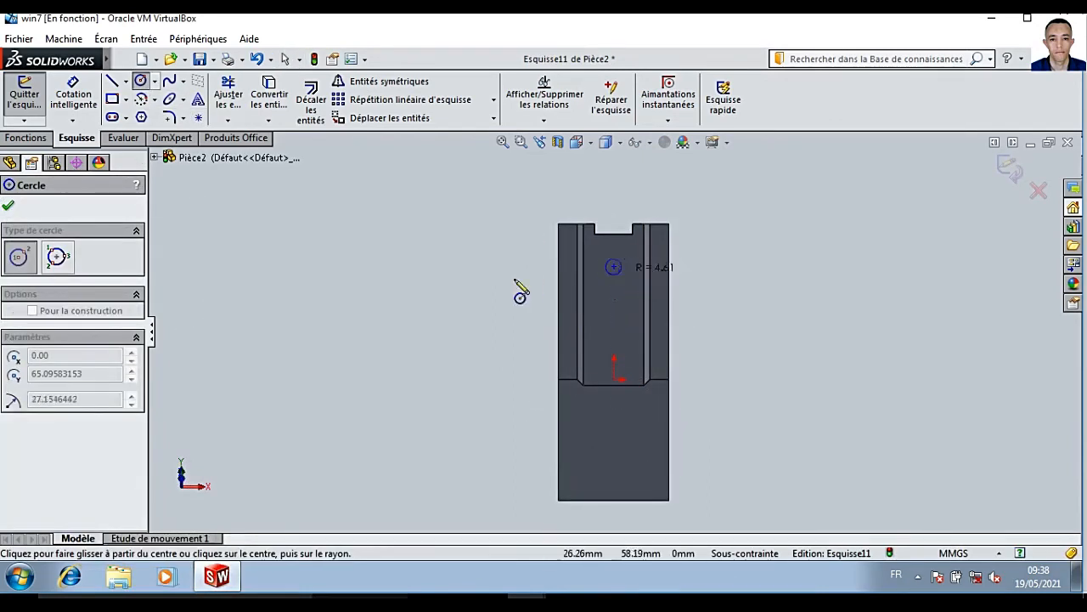
left_click(606, 276)
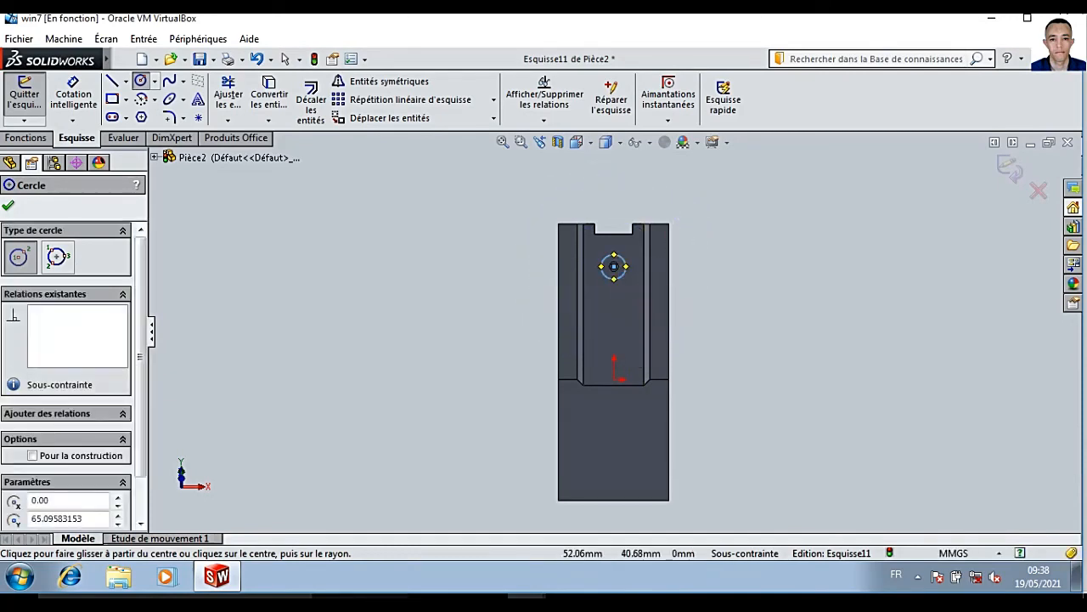
key("Escape")
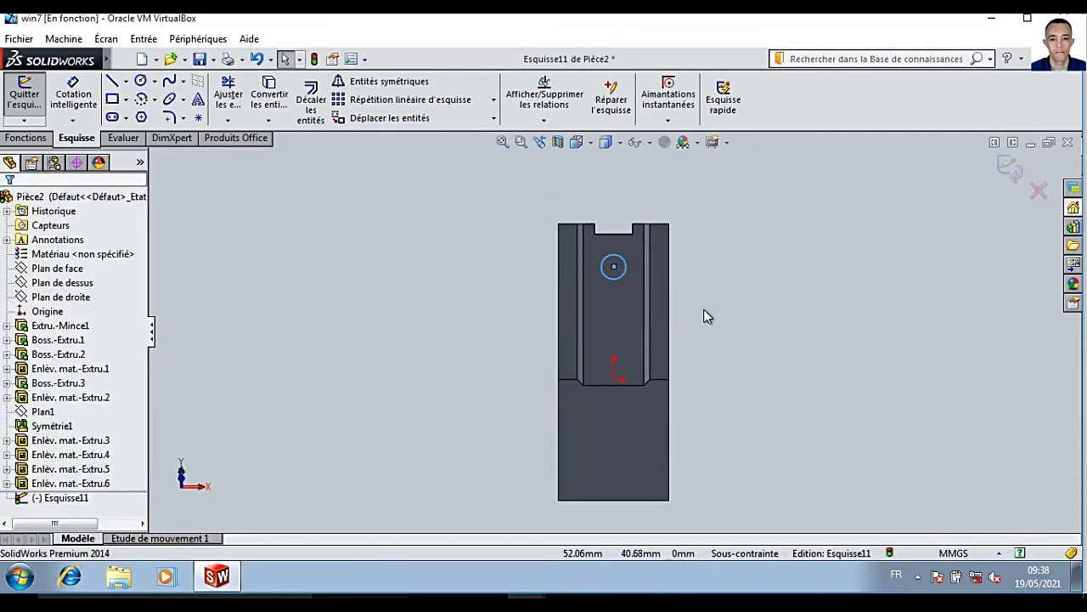
left_click(140, 82)
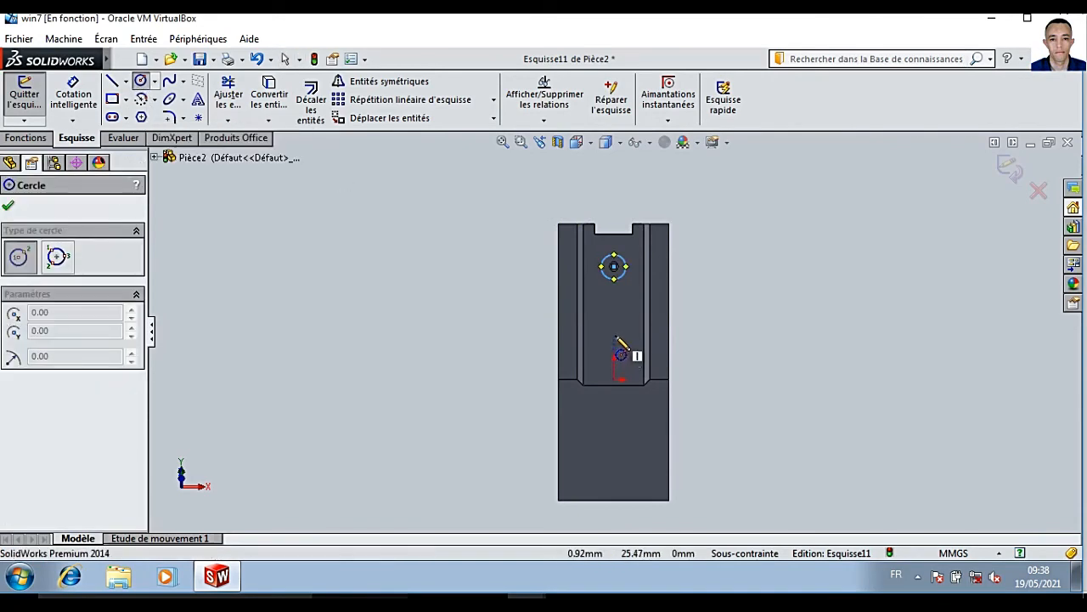
left_click(614, 343)
left_click(627, 334)
key("Escape")
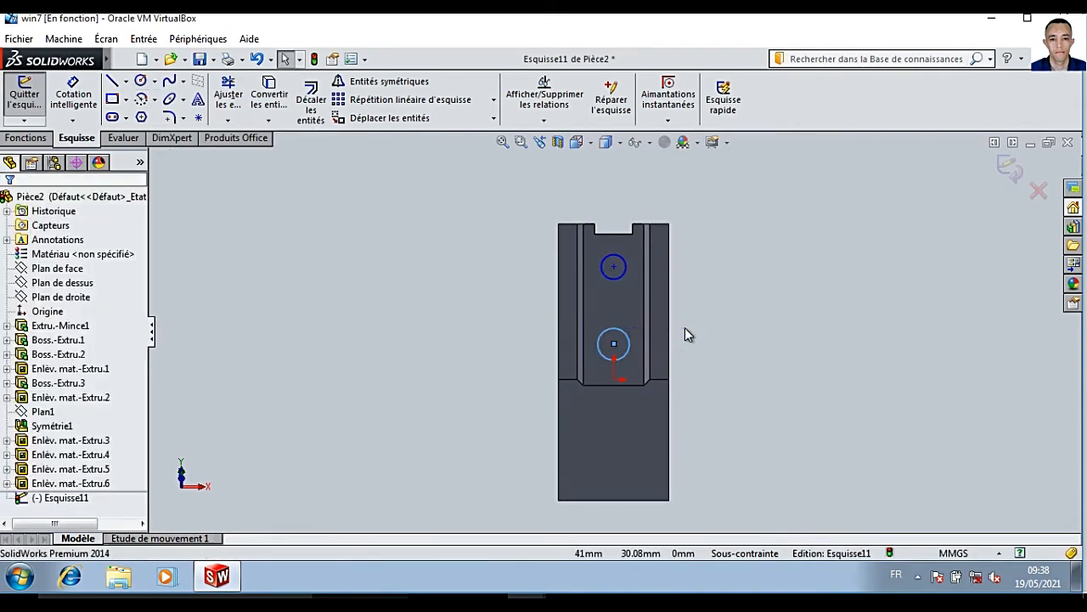
left_click(761, 315)
Add a vertical relation between the origin and the centres of both circles
left_click(614, 379)
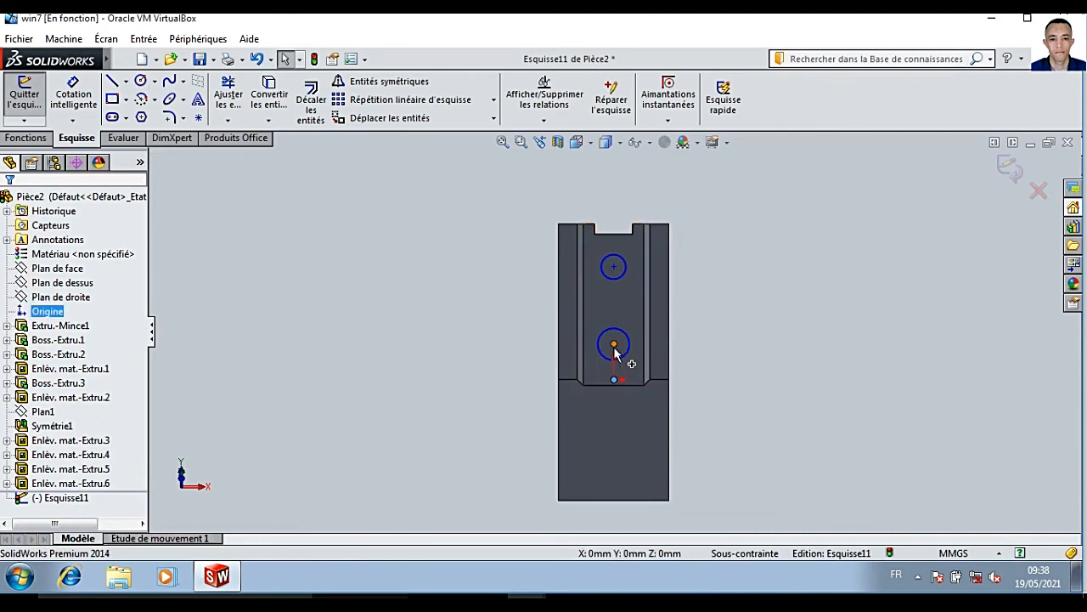
left_click(613, 344, "ctrl")
left_click(613, 267, "ctrl")
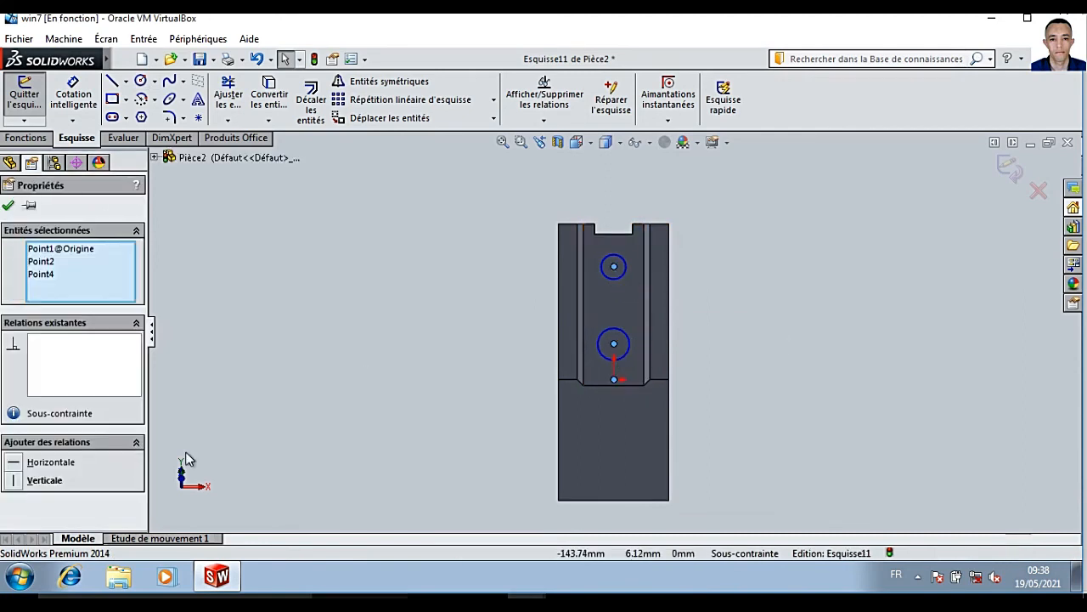
left_click(13, 480)
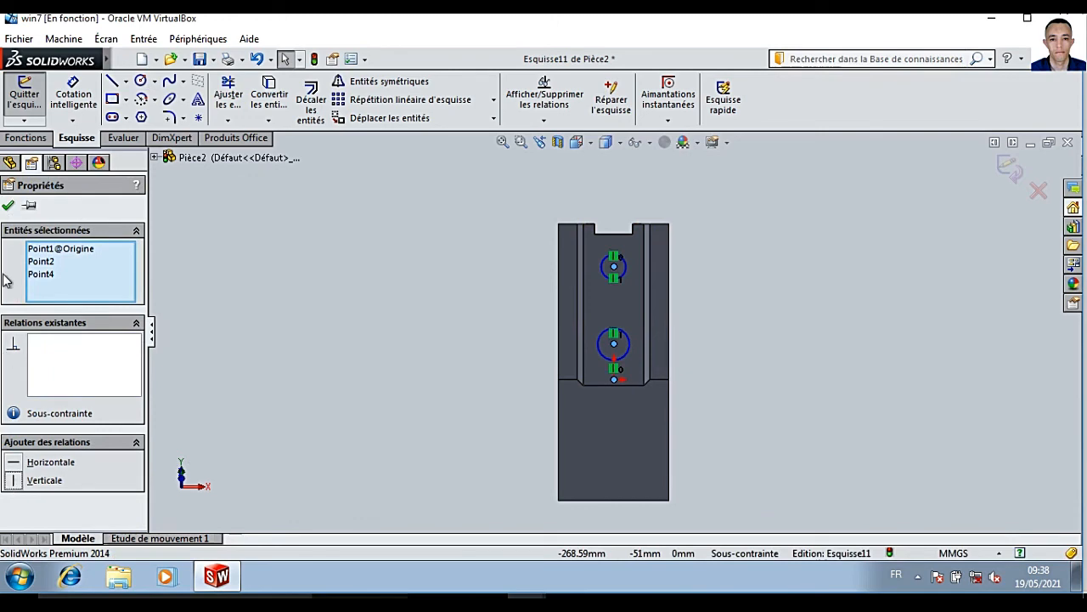
left_click(9, 207)
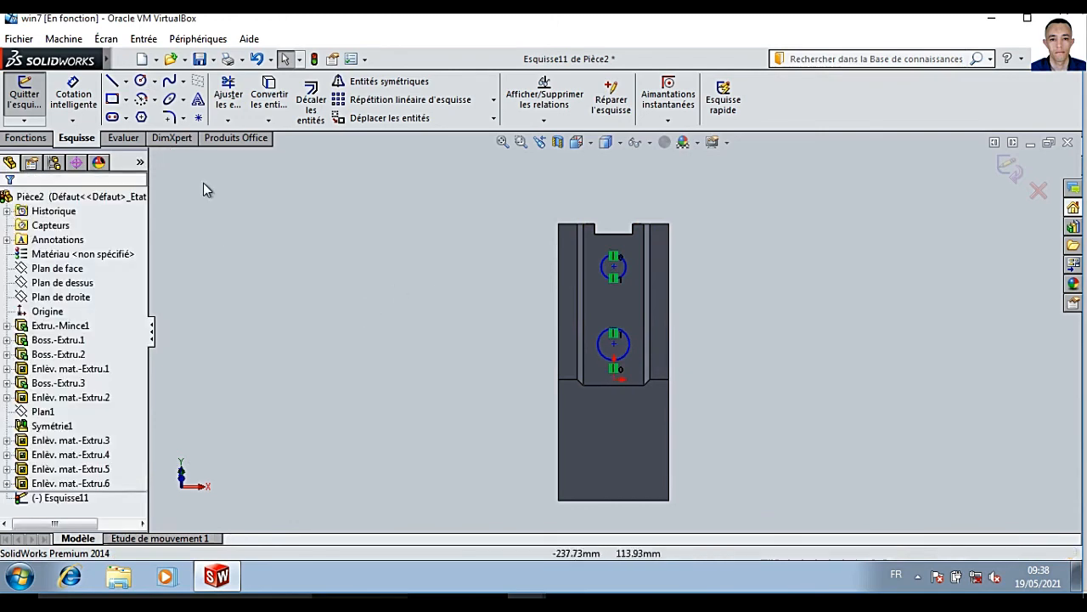
Dimension the upper circle's diameter to 13 mm
left_click(88, 96)
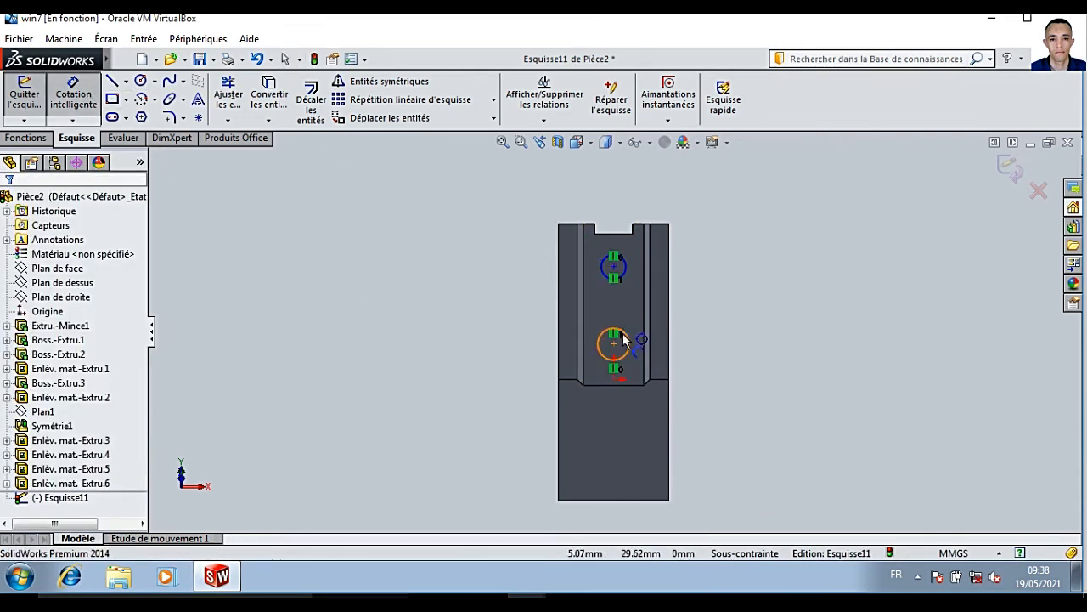
left_click(626, 275)
left_click(692, 263)
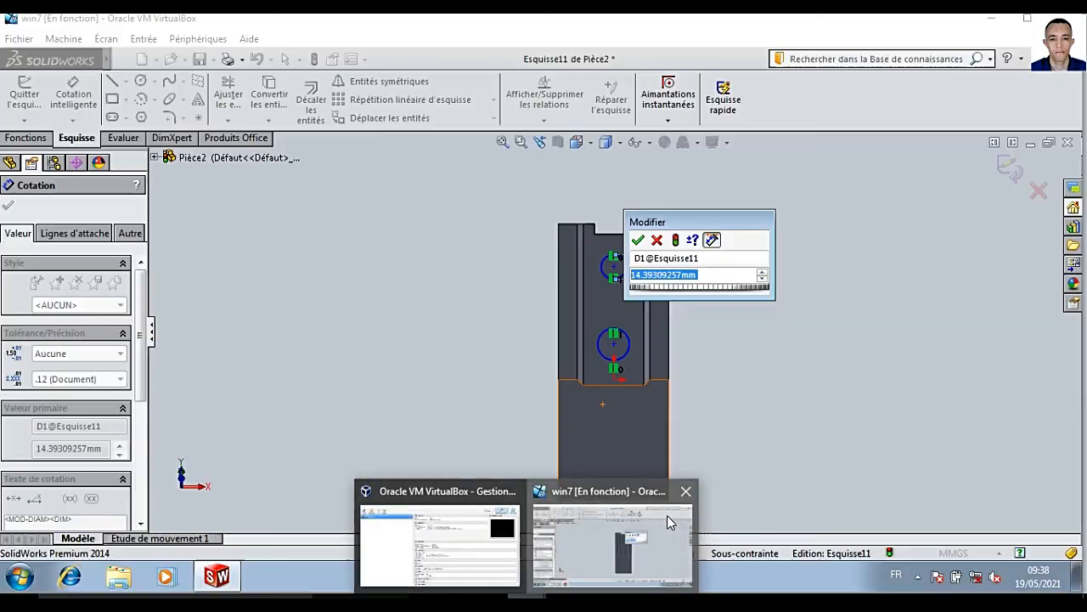
left_click(667, 515)
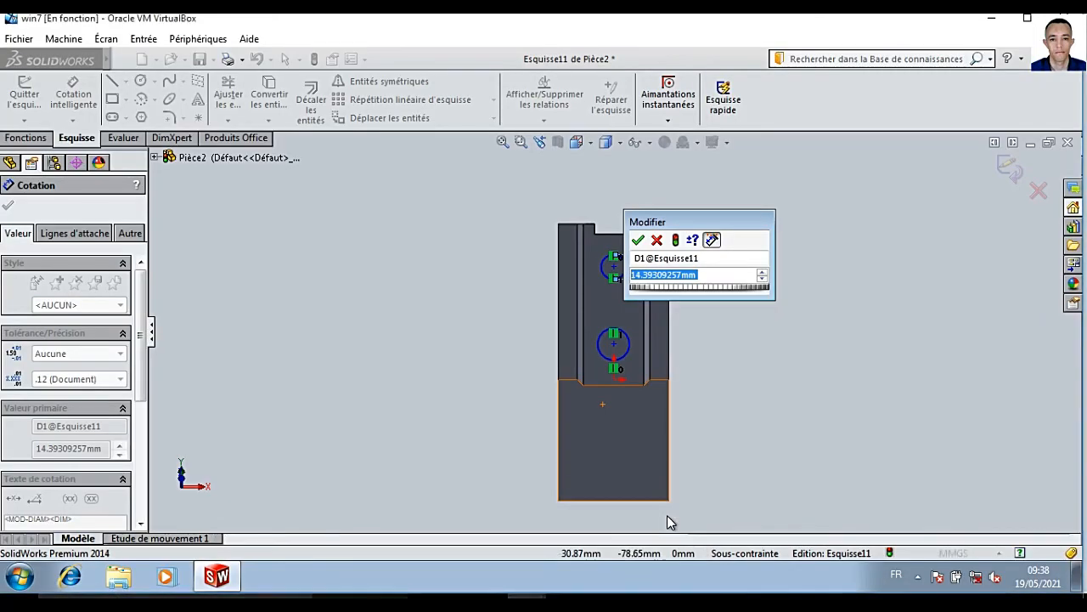
type("13")
key("Return")
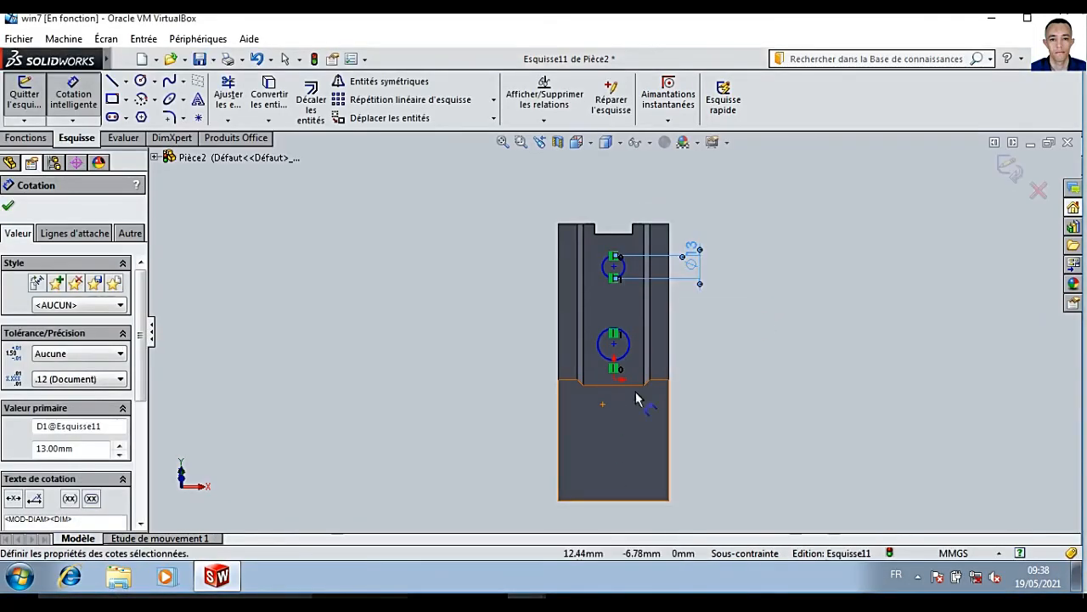
key("Escape")
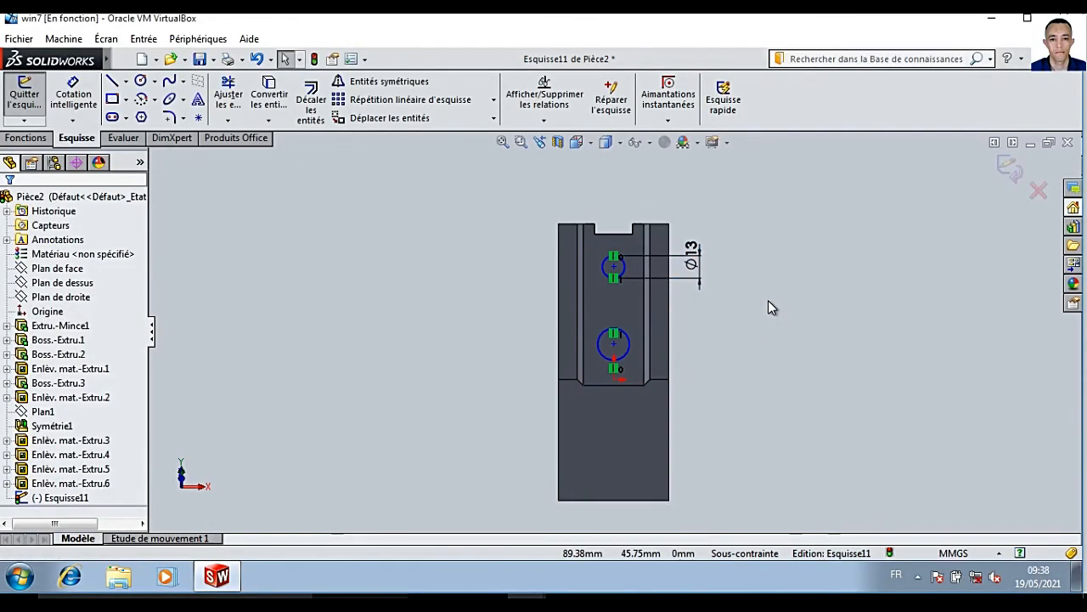
Make the lower circle equal in size to the 13 mm circle with an equal relation
left_click(625, 269)
left_click(637, 352, "ctrl")
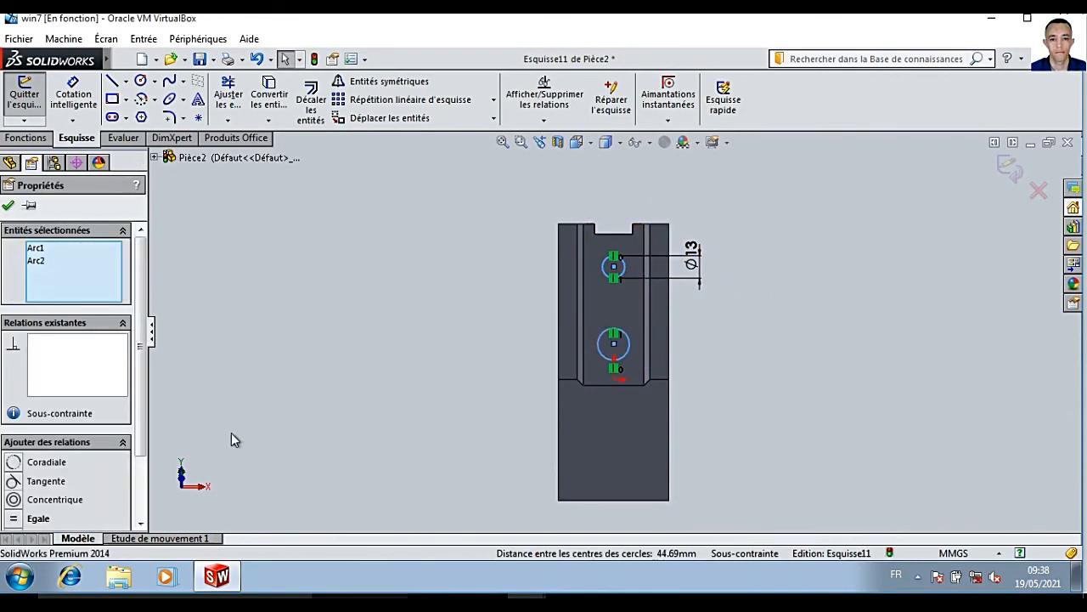
left_click(15, 518)
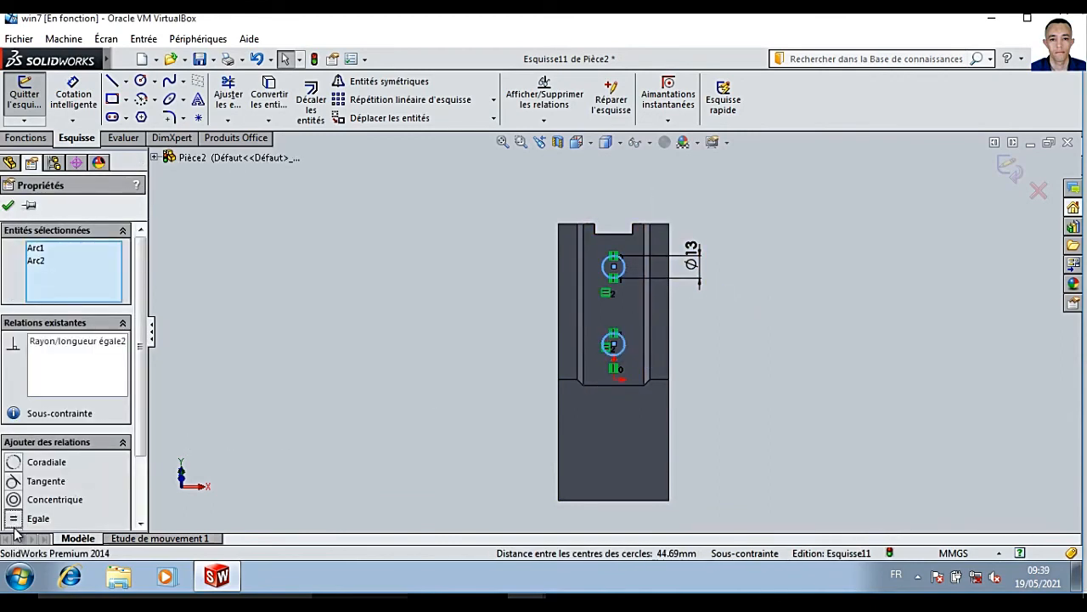
left_click(8, 208)
Check the hole spacing in the reference drawing and dimension the upper circle's centre 28 mm from the groove floor's upper edge
key("d")
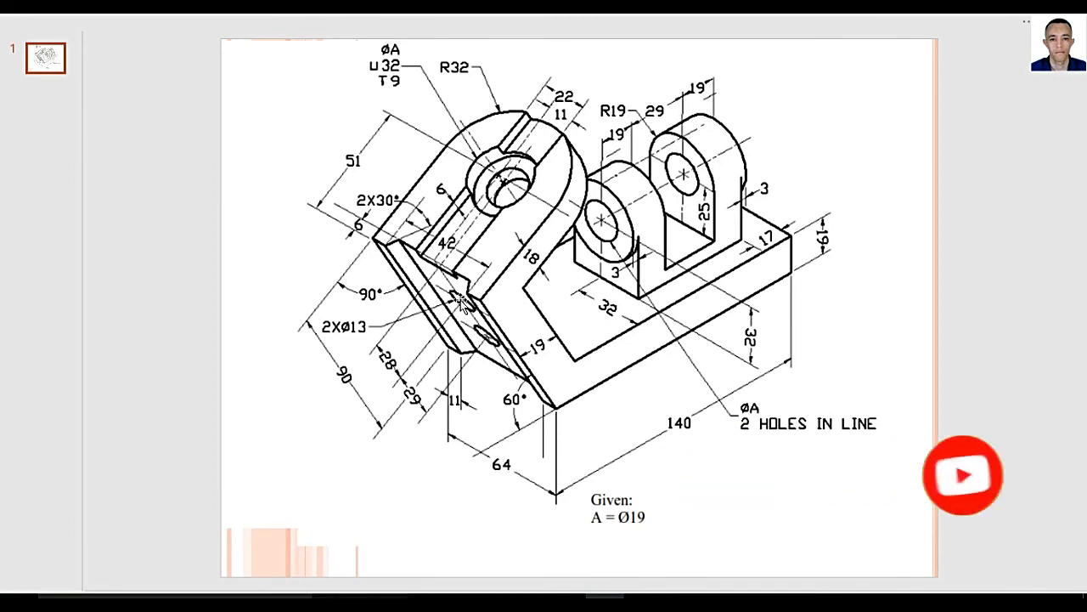
mouse_move(531, 597)
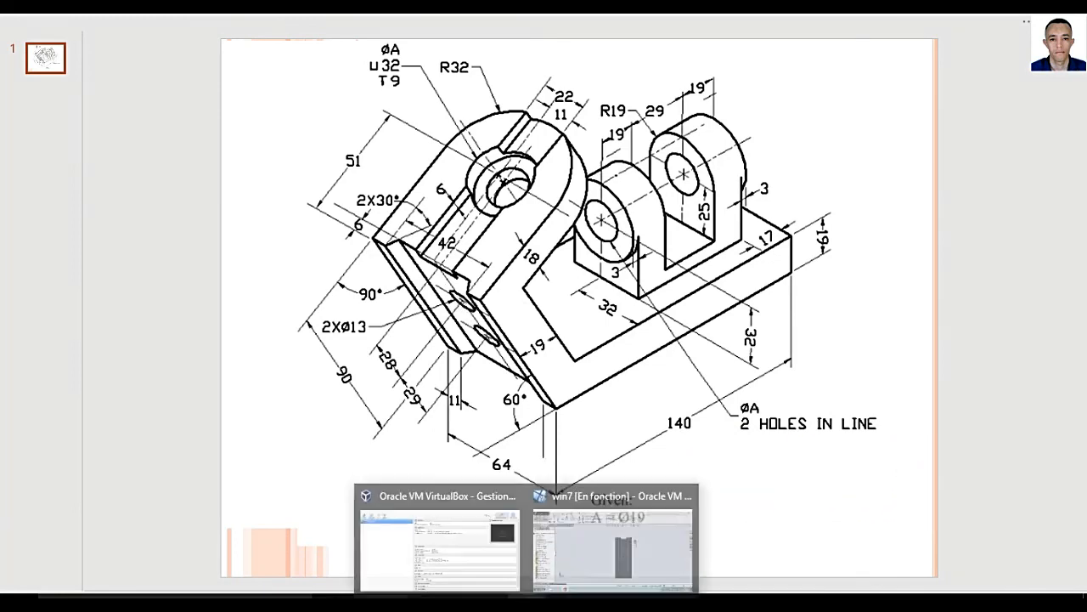
left_click(613, 536)
left_click(614, 268)
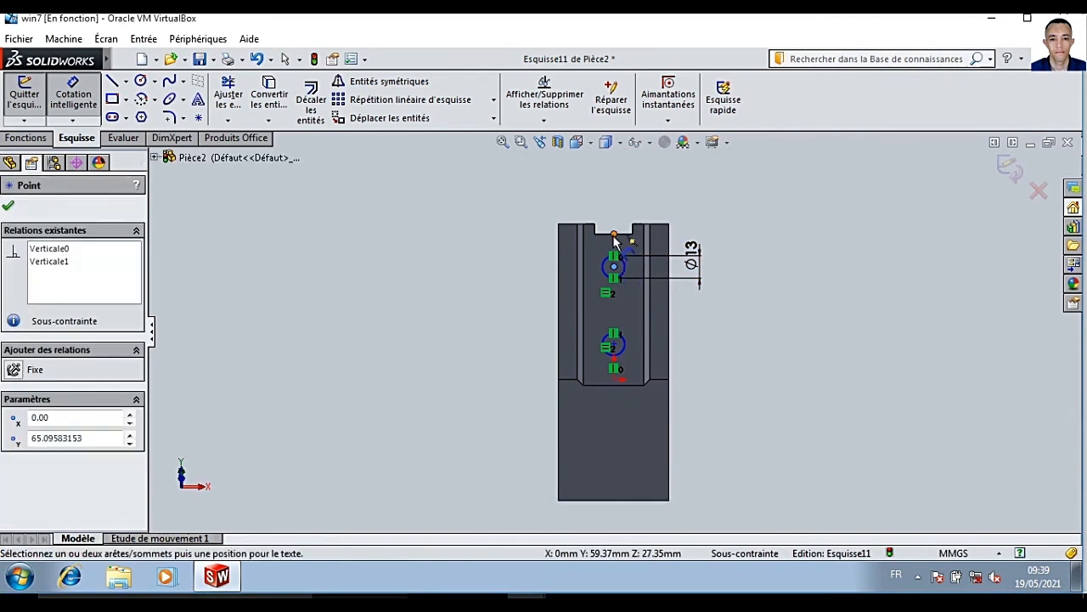
left_click(624, 239)
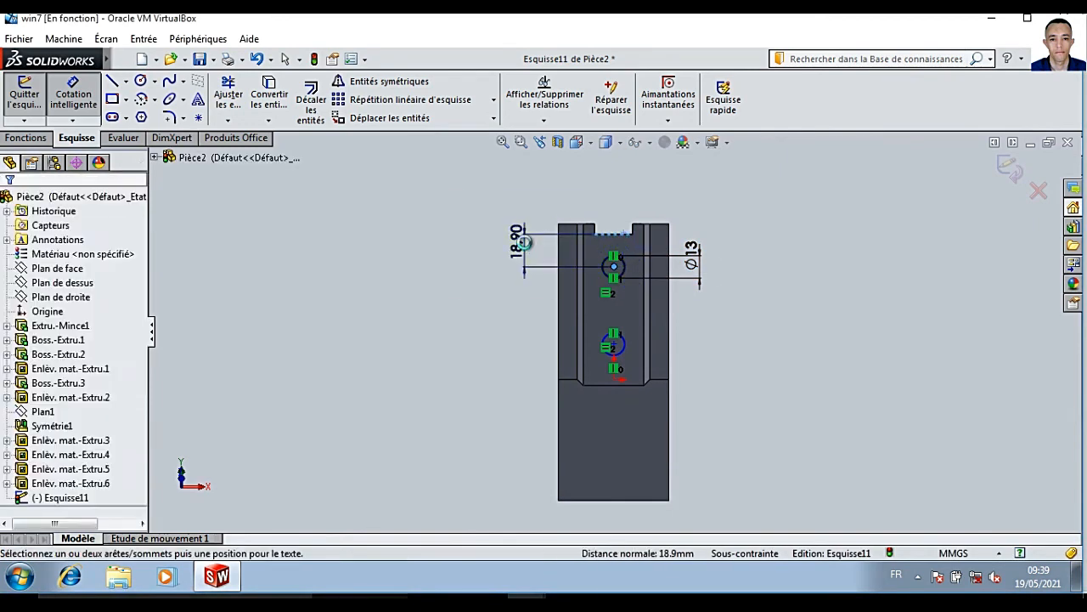
left_click(522, 245)
type("28")
key("Return")
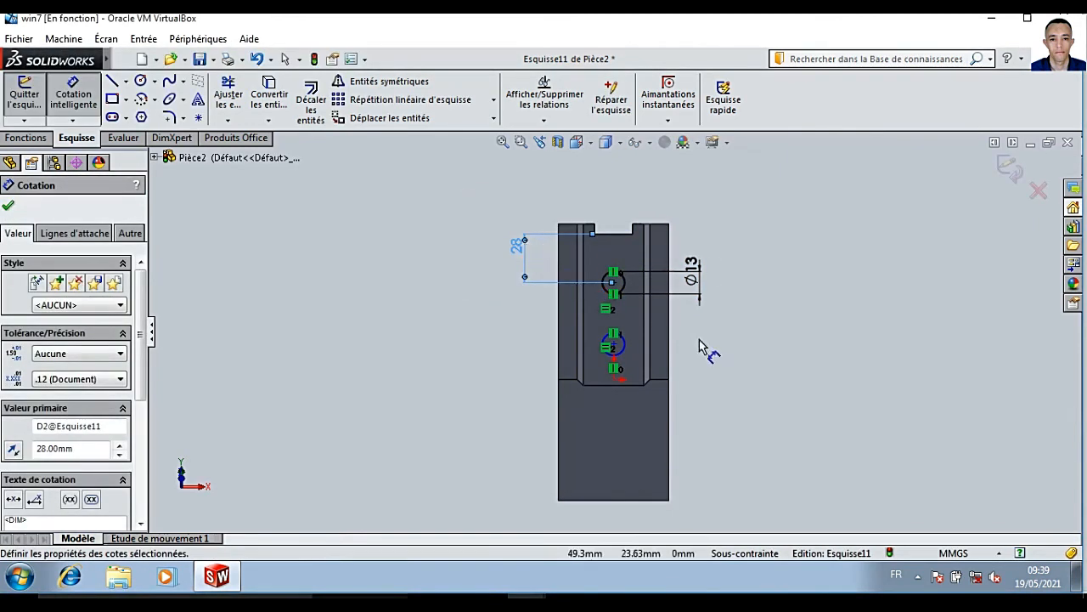
Dimension the distance between the two circle centres to 29 mm
left_click(614, 345)
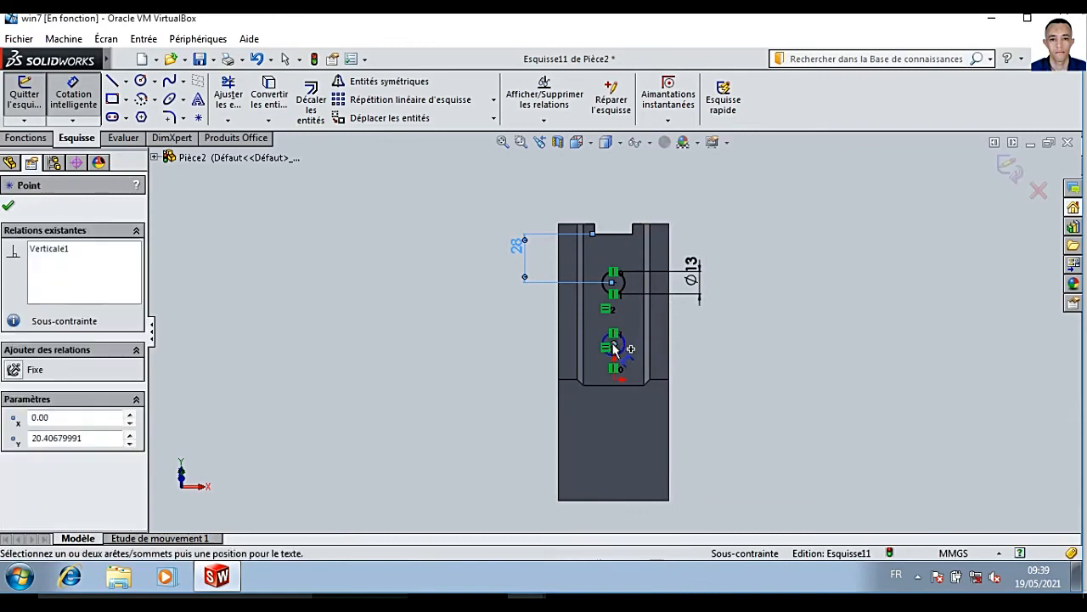
left_click(613, 283)
left_click(520, 330)
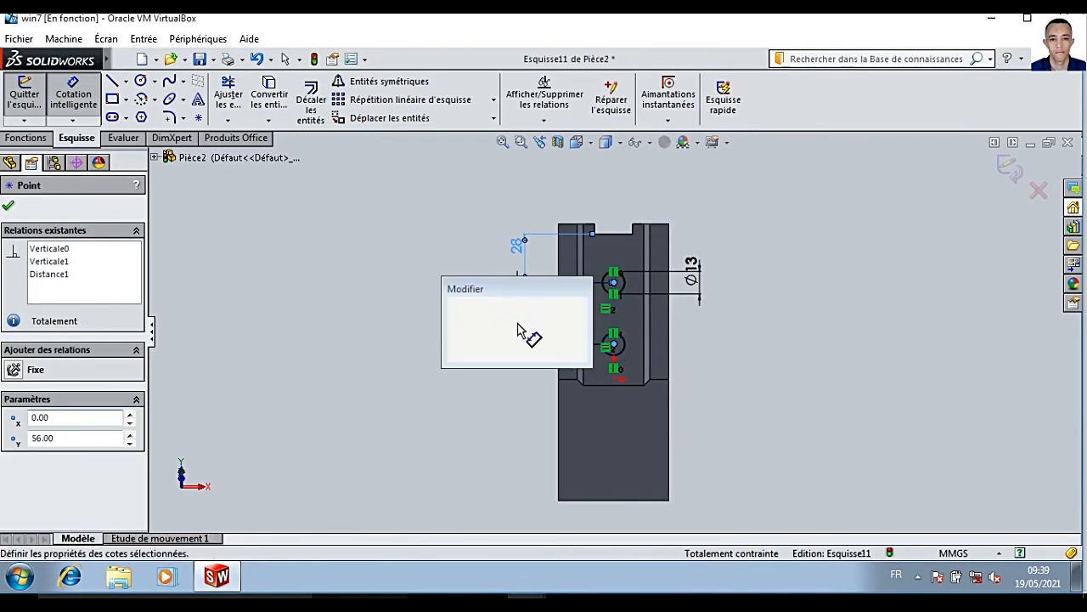
type("29")
key("Return")
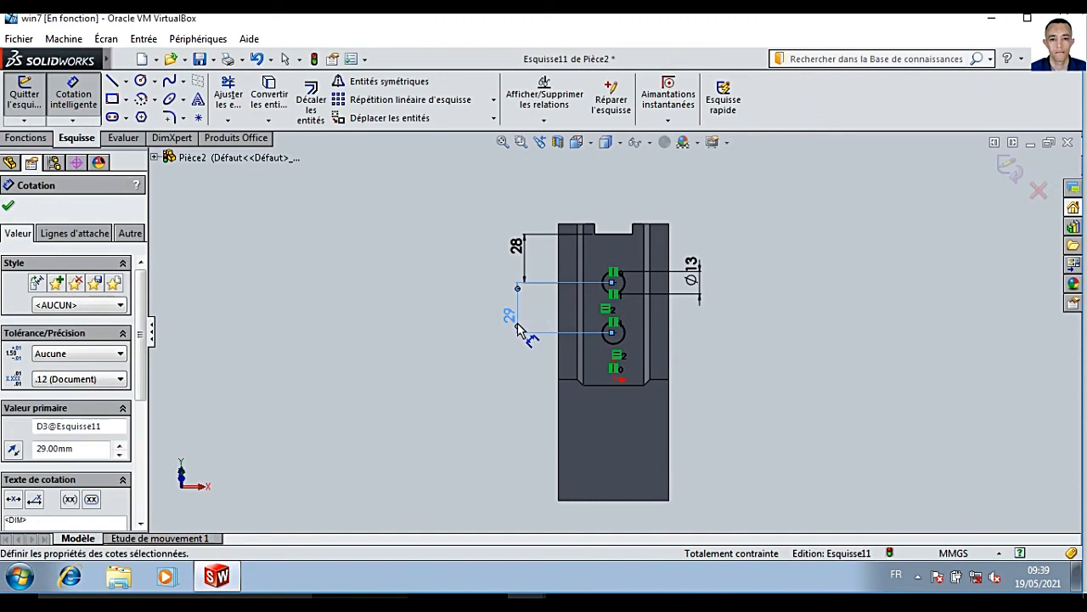
Cut both 13 mm circles into the plate with an extruded cut ending at the next surface
left_click(26, 137)
left_click(271, 102)
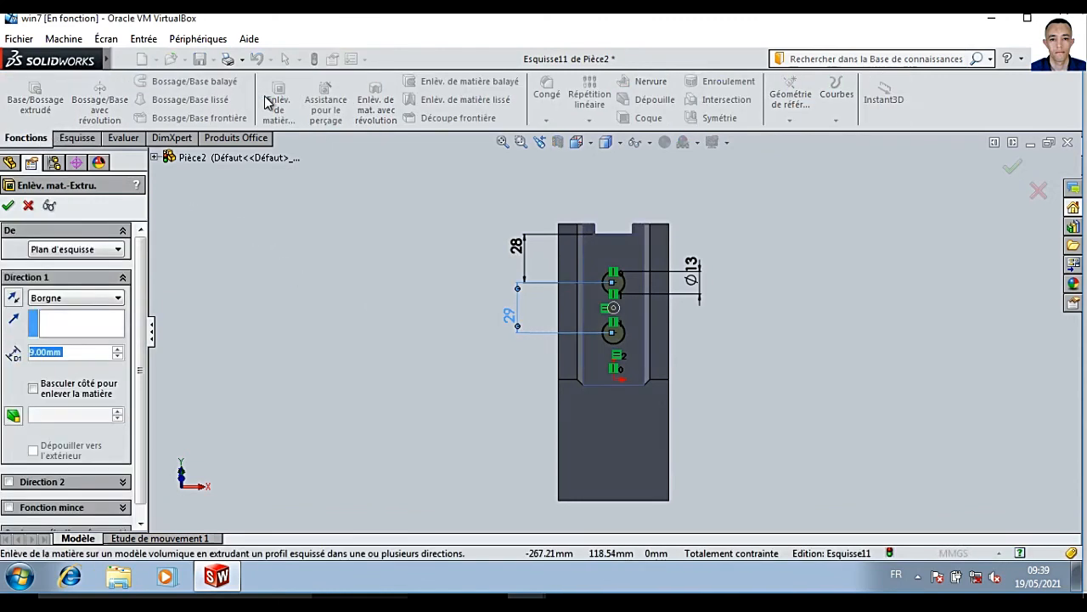
left_click(105, 301)
left_click(104, 305)
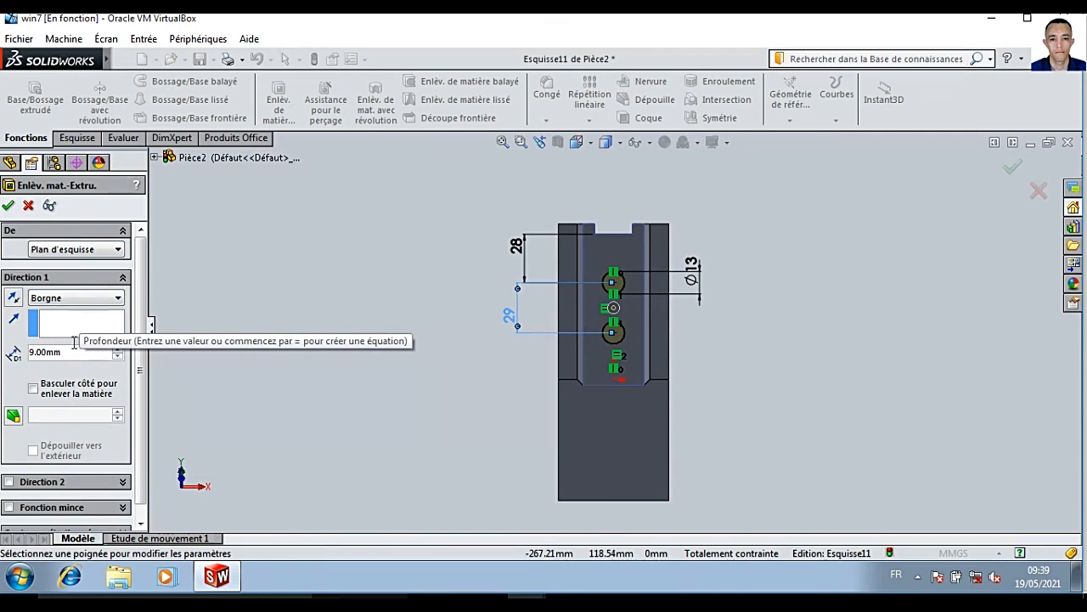
left_click(102, 299)
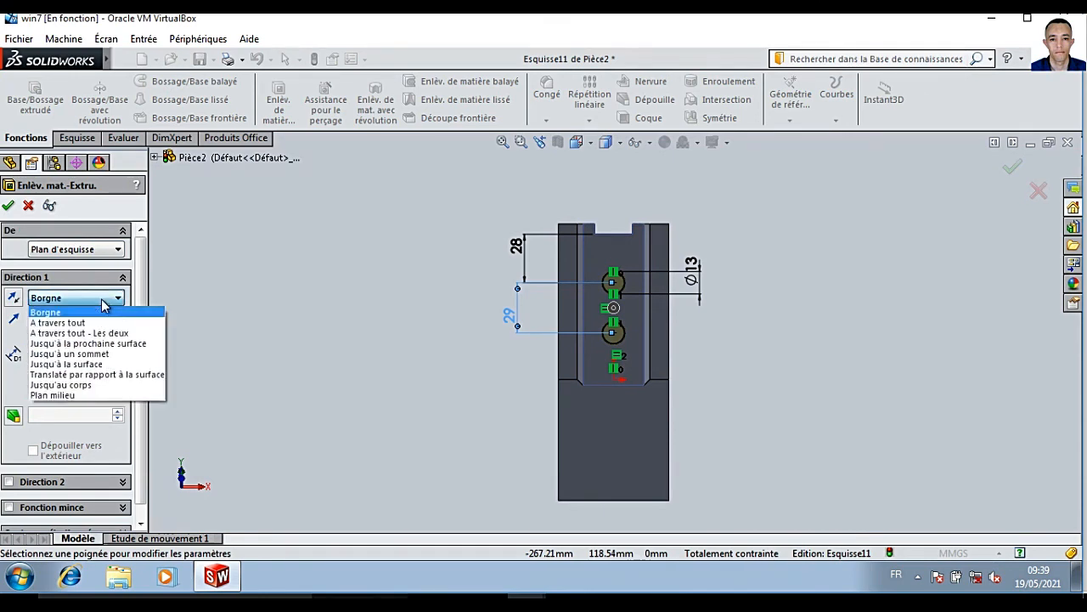
left_click(93, 343)
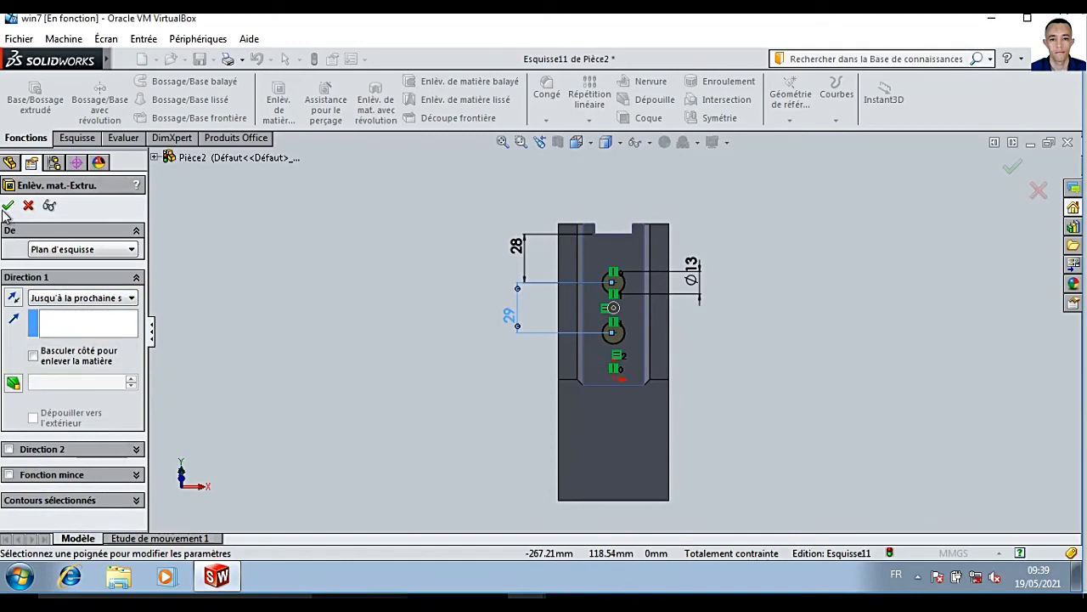
left_click(7, 207)
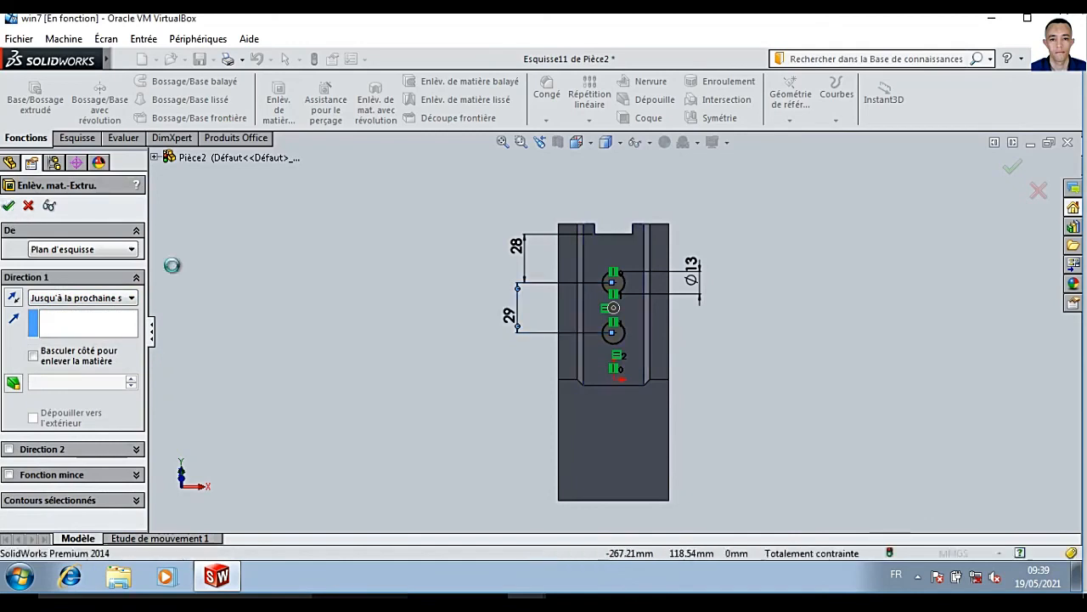
key("ctrl+7")
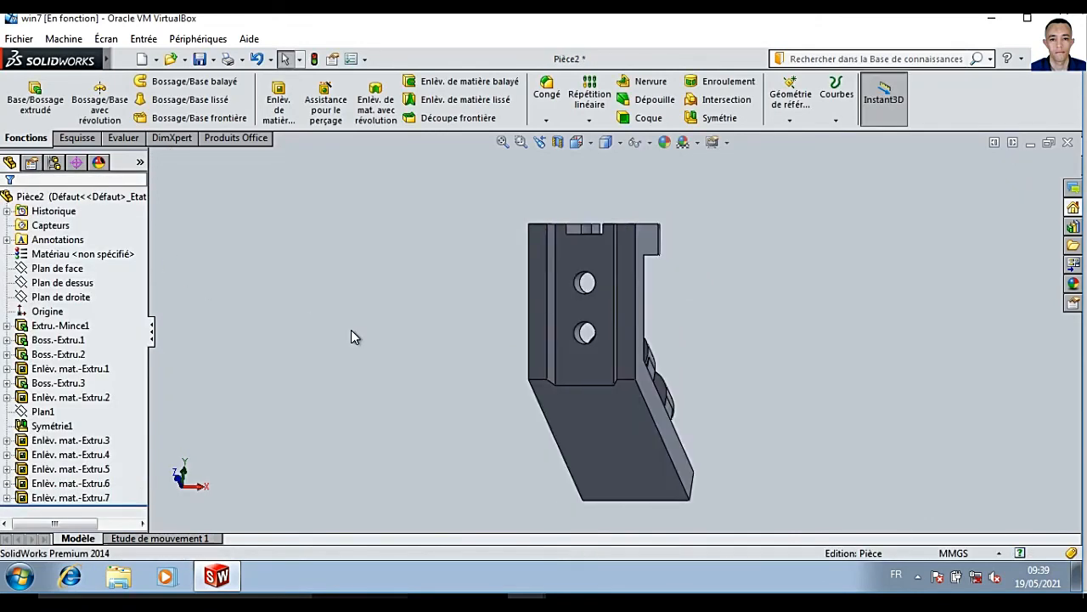